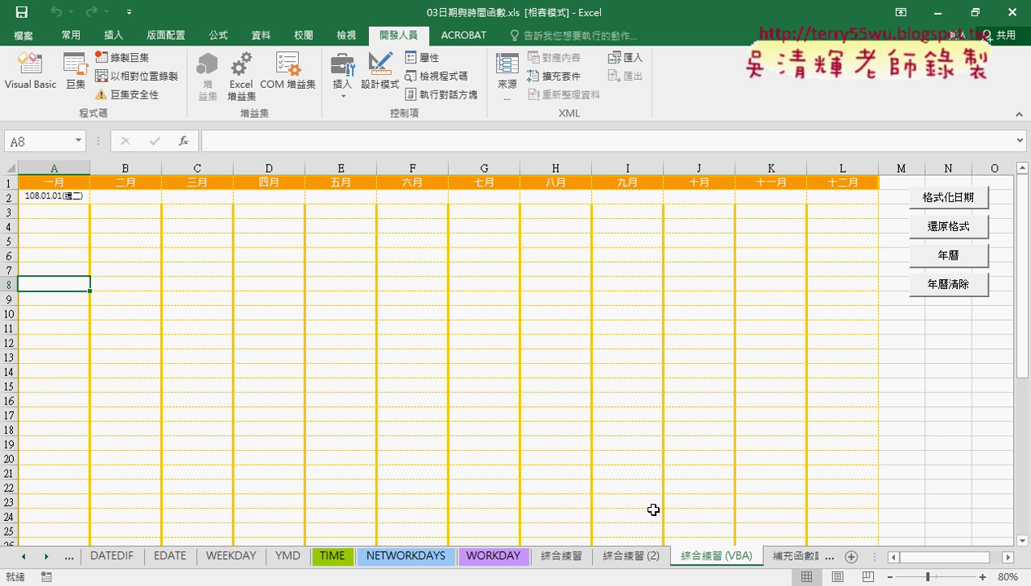
Run the 年曆 macro with year 2019 to fill twelve month columns of dates.
click(955, 268)
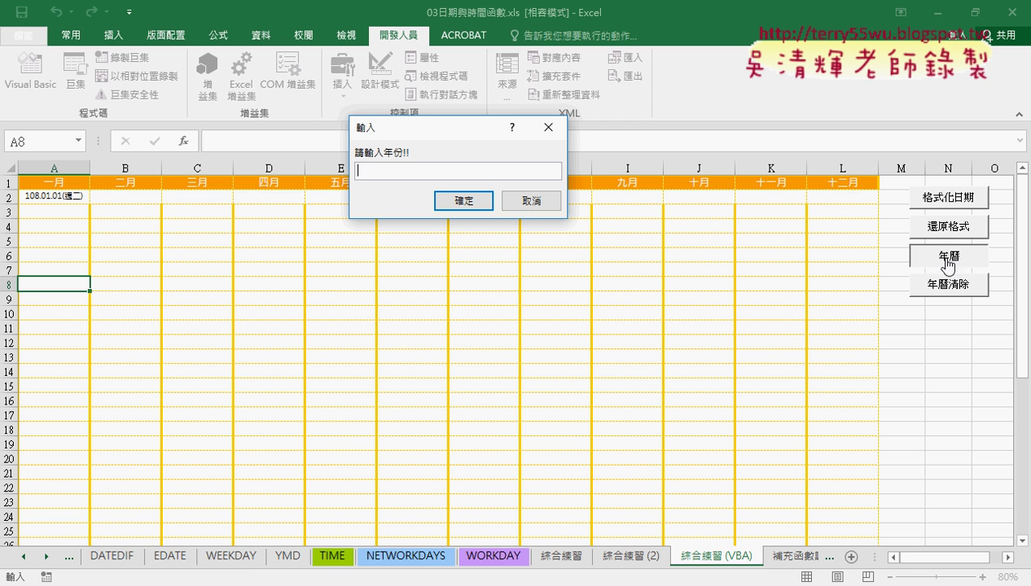
text(20)
text(19)
mouse_move(86, 193)
mouse_down()
mouse_move(91, 204)
mouse_move(232, 199)
mouse_up()
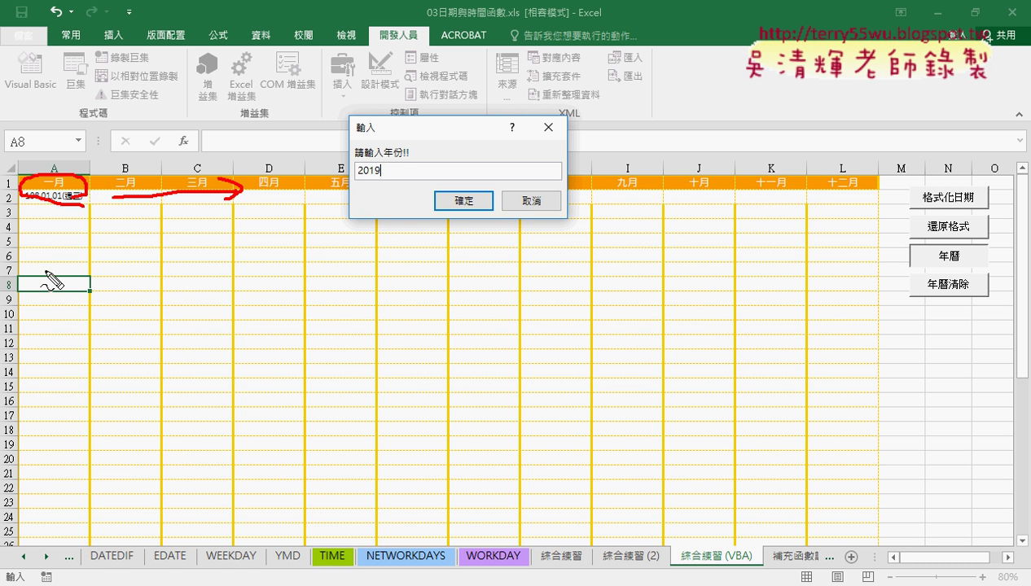
mouse_move(55, 225)
mouse_down()
mouse_move(43, 405)
mouse_move(33, 381)
mouse_move(71, 352)
mouse_up()
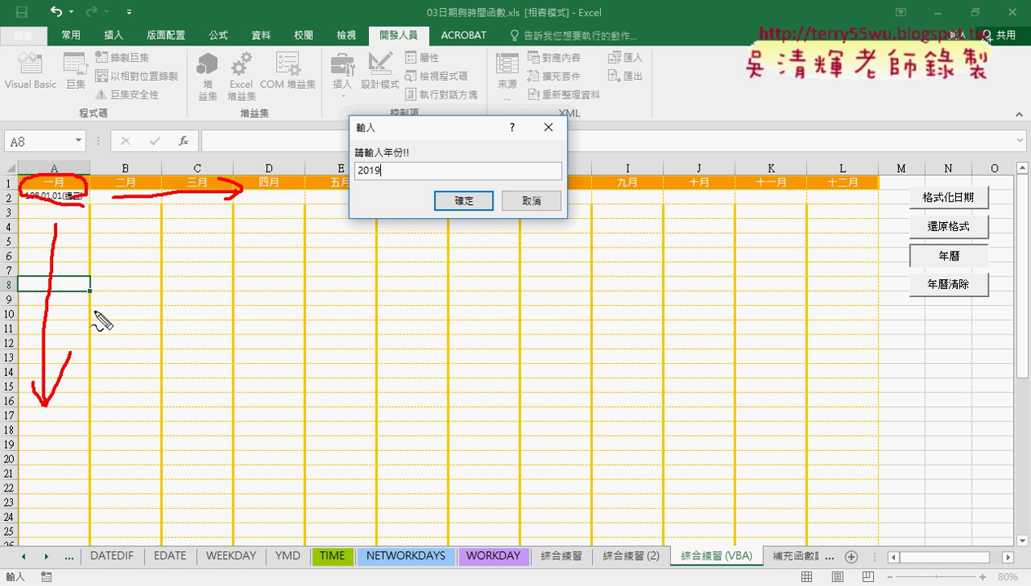
mouse_move(137, 224)
mouse_down()
mouse_move(139, 368)
mouse_move(151, 374)
mouse_up()
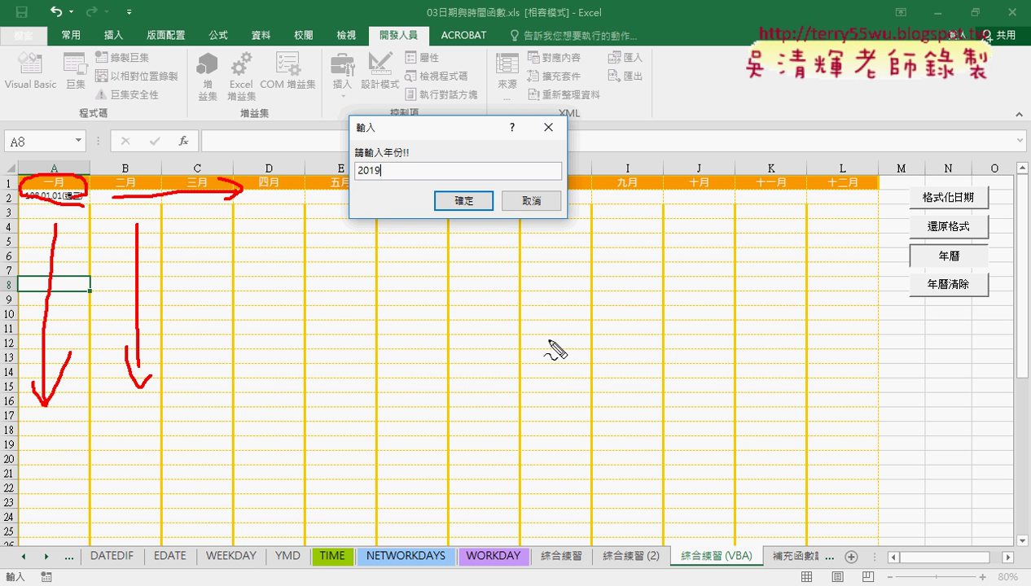
key(Escape)
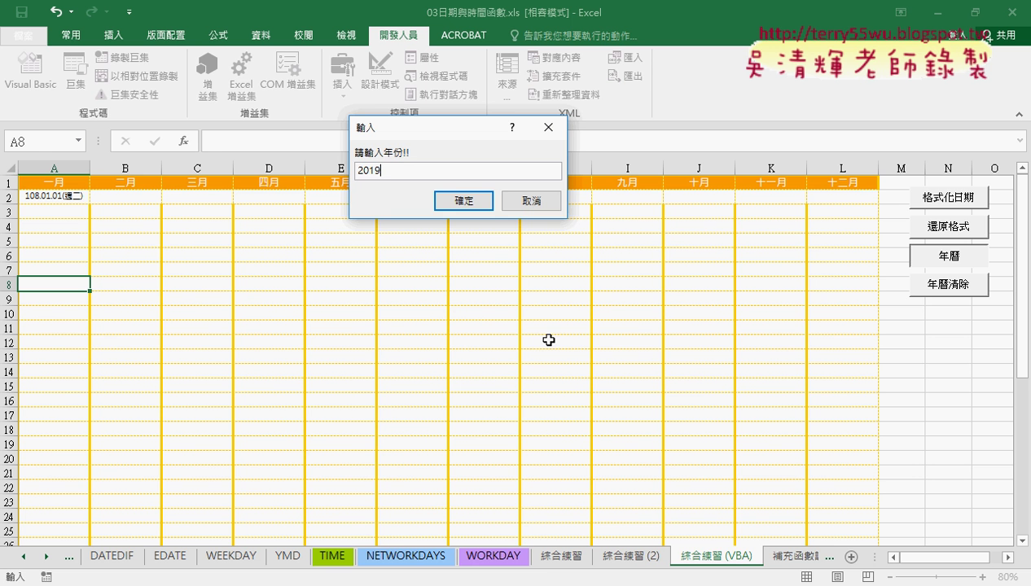
click(465, 204)
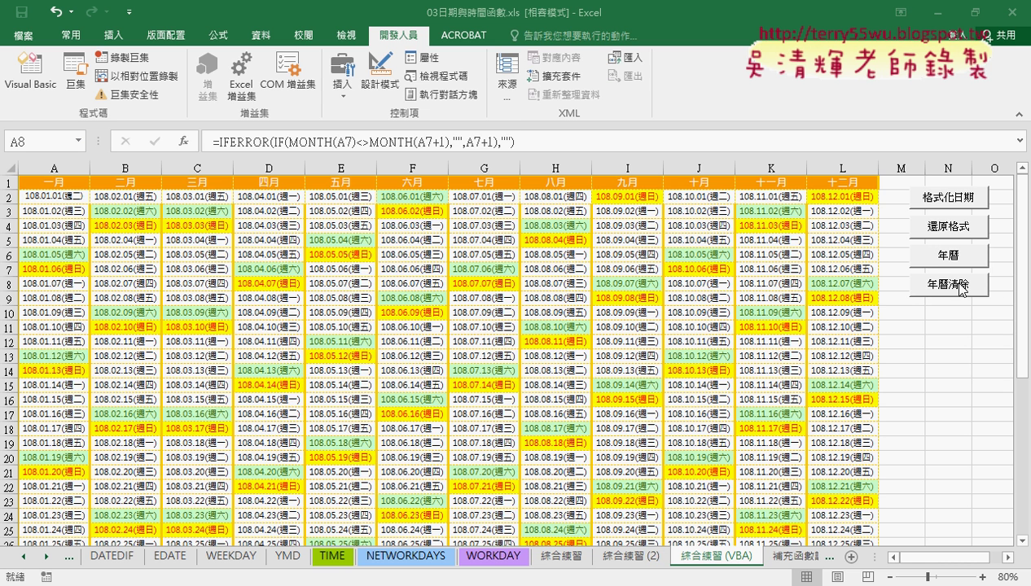
Clear the calendar with 年曆清除, rebuild it for 2020, then select B2 to check its formula.
click(957, 287)
click(949, 292)
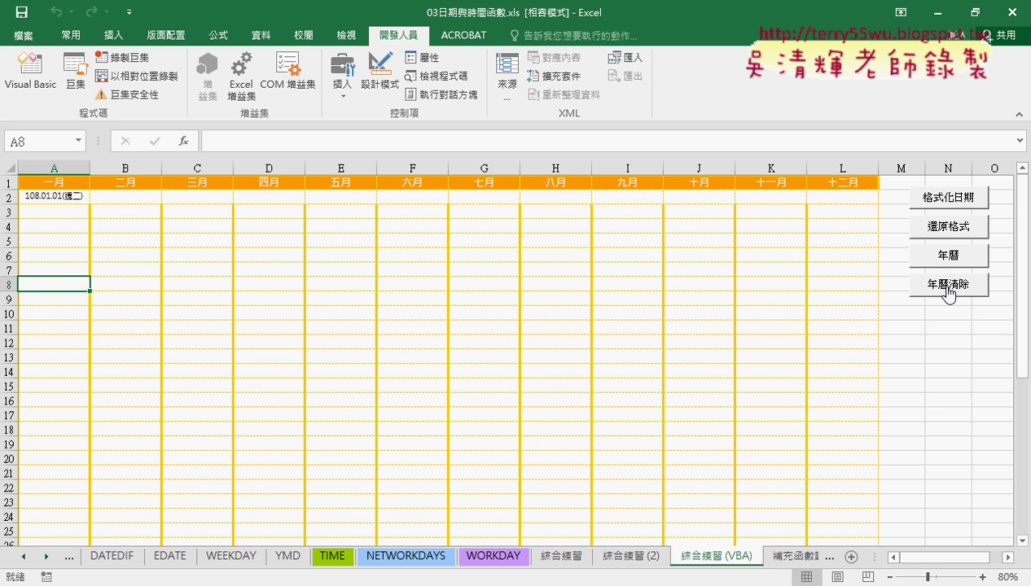
click(959, 261)
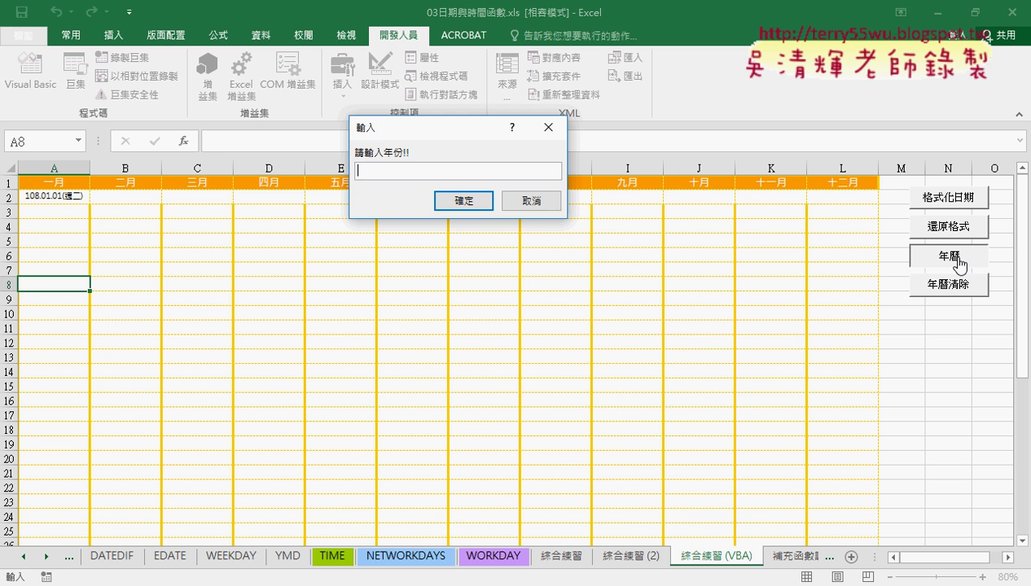
text(202)
text(0)
key(Return)
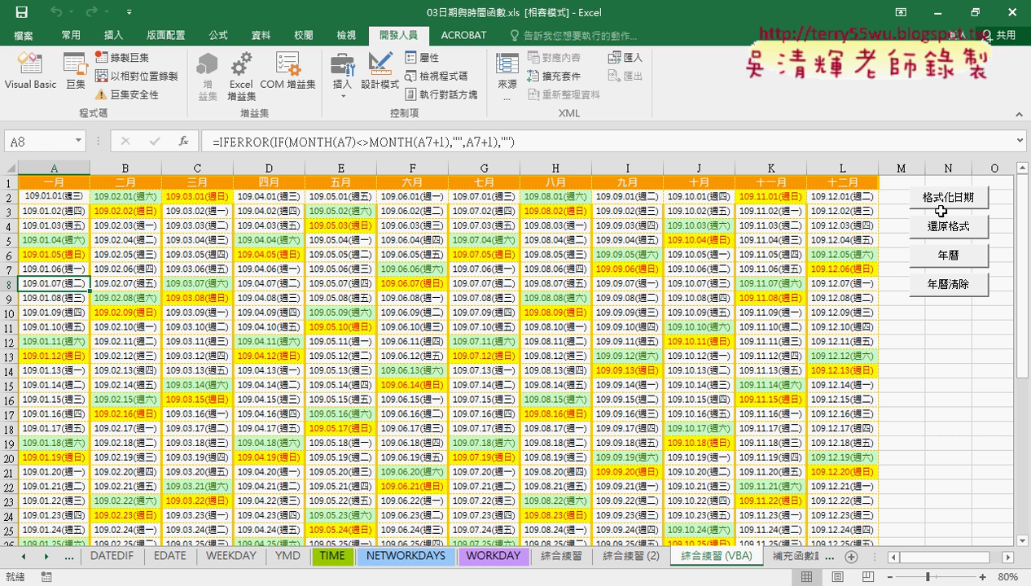
click(114, 198)
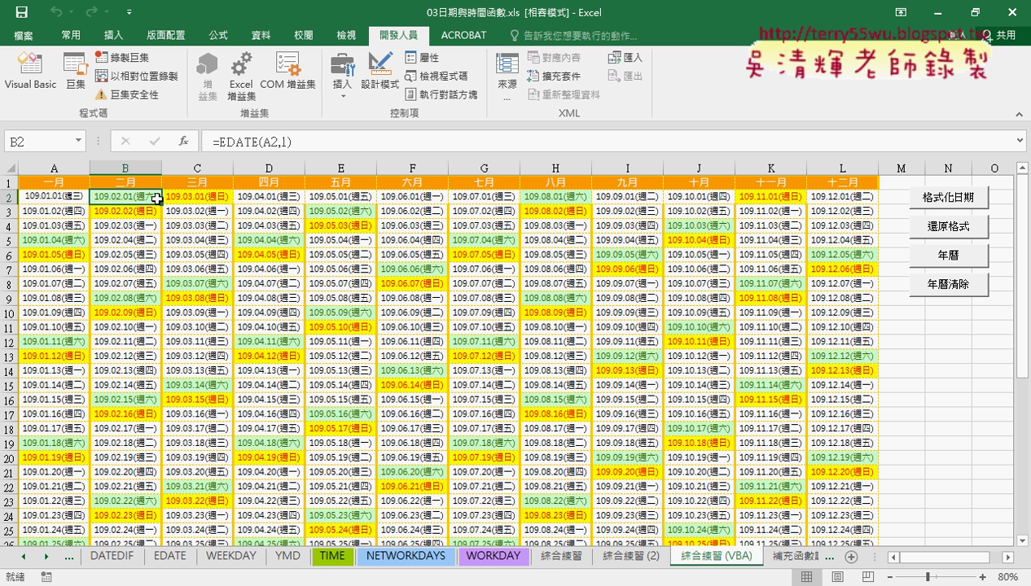
Open the VBA editor, select the 年曆 sub's opening line, and cancel Insert > Procedure.
click(33, 82)
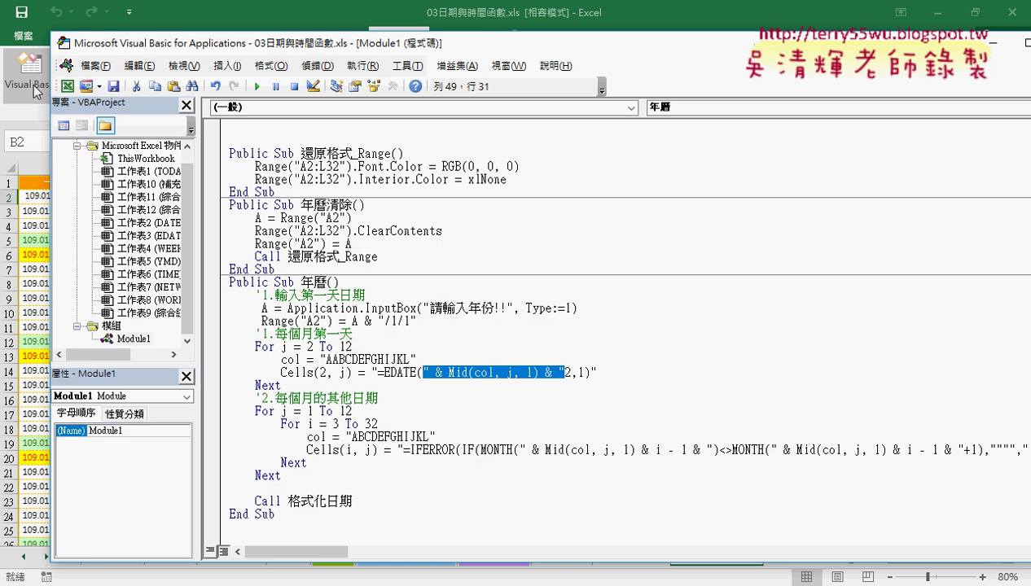
click(393, 207)
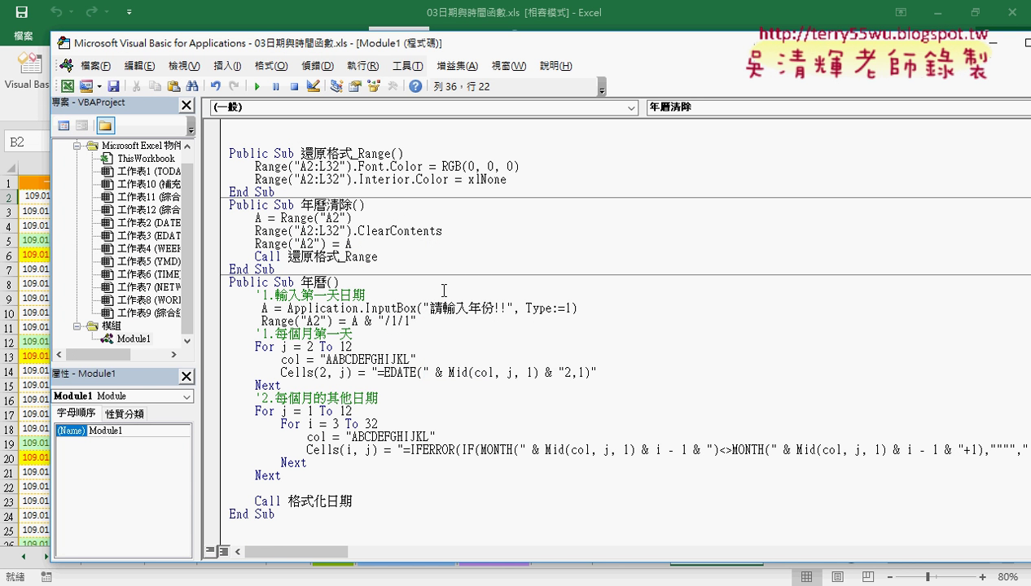
drag(340, 283, 218, 286)
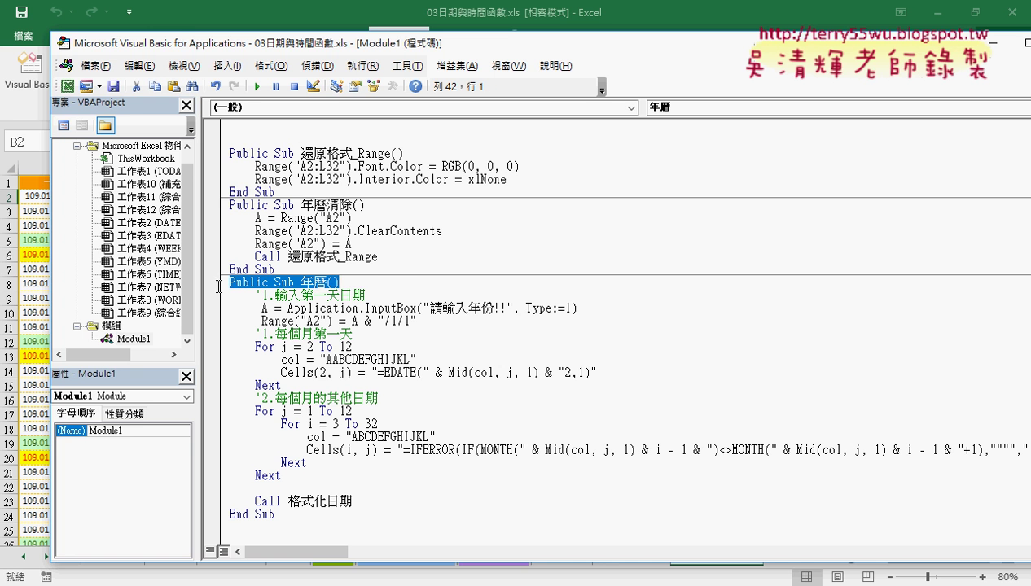
click(230, 66)
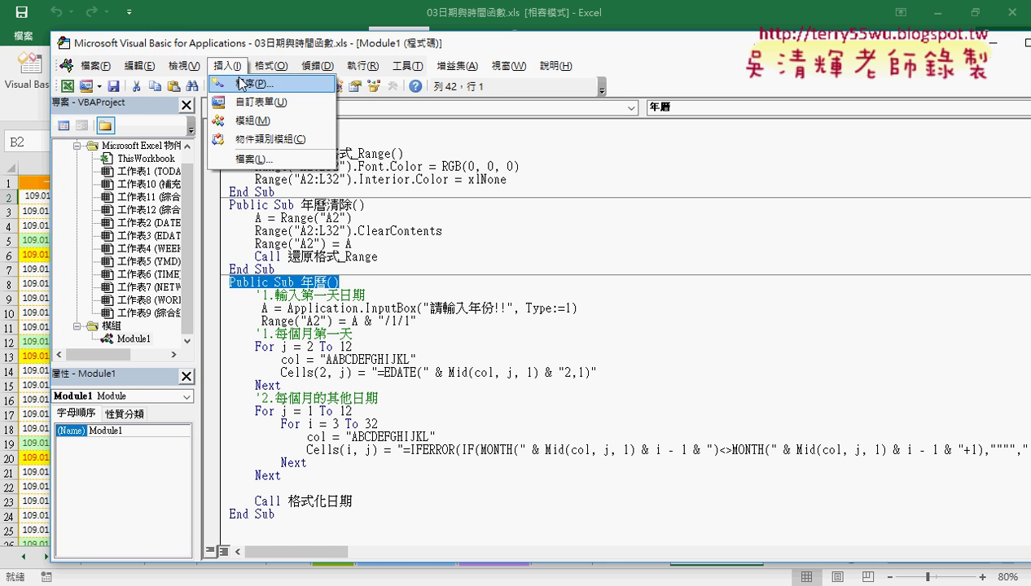
click(240, 83)
click(573, 187)
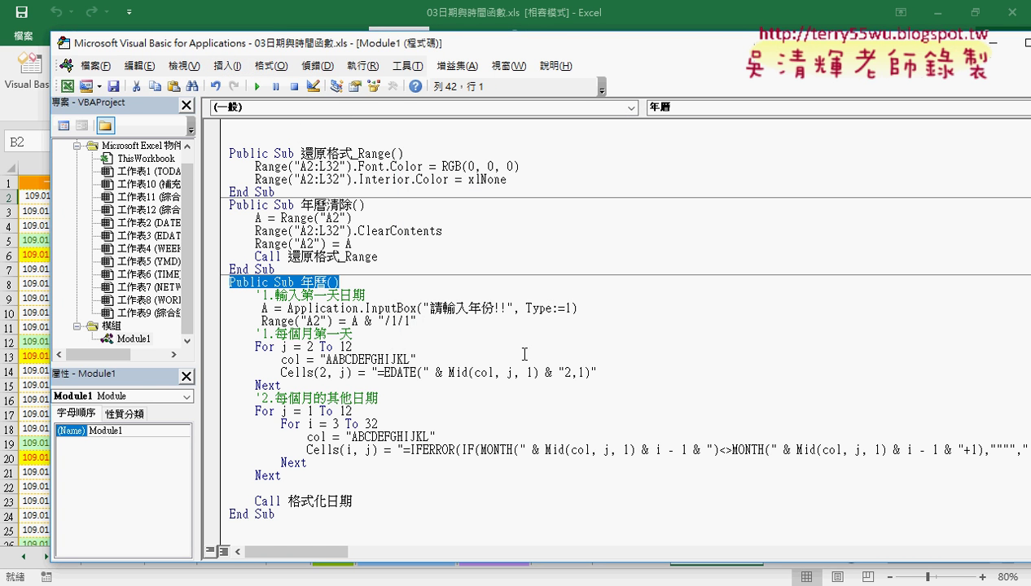
Move the editor aside and run the 年曆 macro to bring up its year prompt.
drag(499, 54, 705, 54)
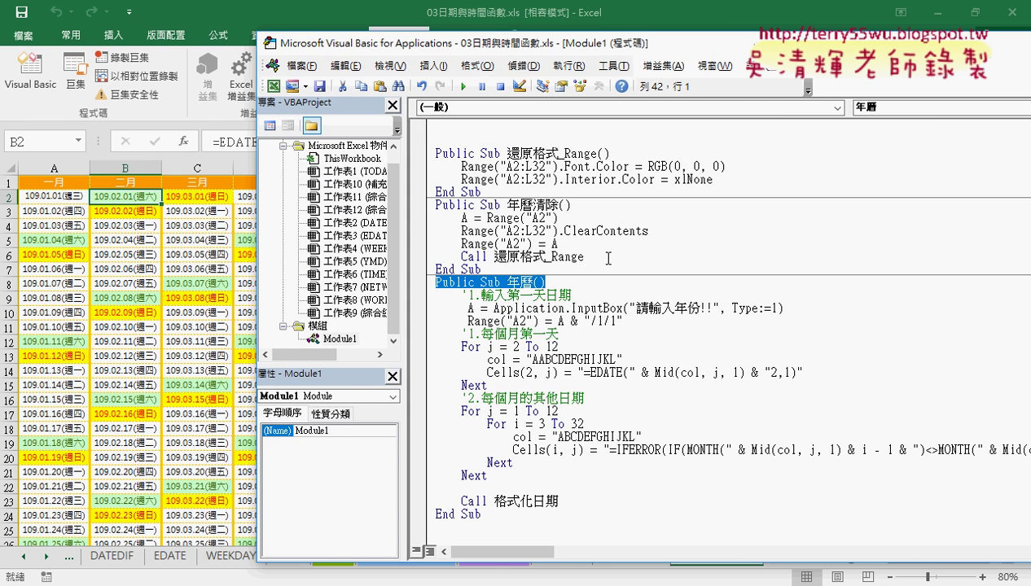
click(178, 283)
click(943, 254)
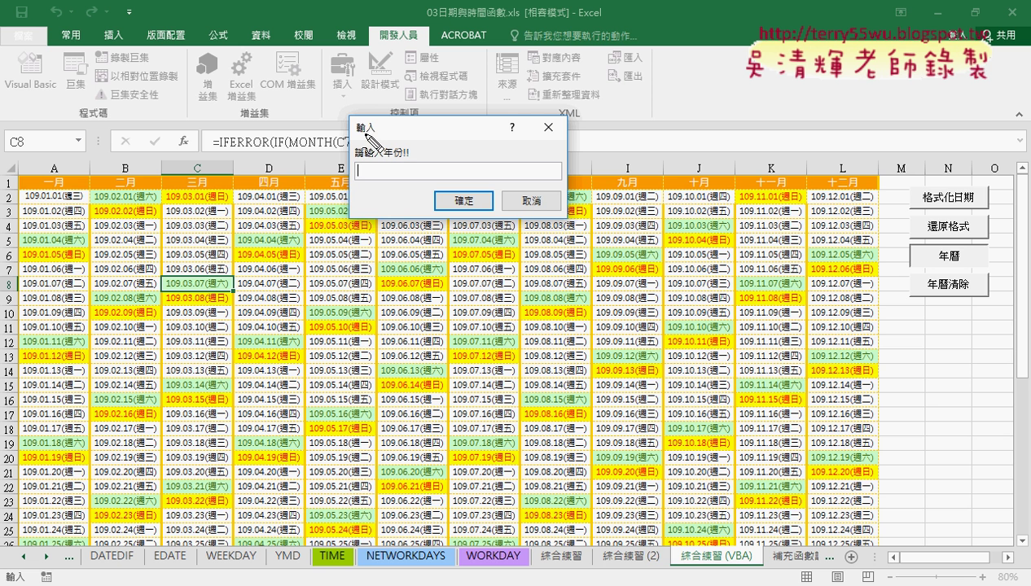
Enter AAA as the year and dismiss the invalid-number error.
mouse_move(352, 114)
mouse_down()
mouse_move(426, 119)
mouse_move(424, 218)
mouse_up()
text(A)
text(AA)
key(Return)
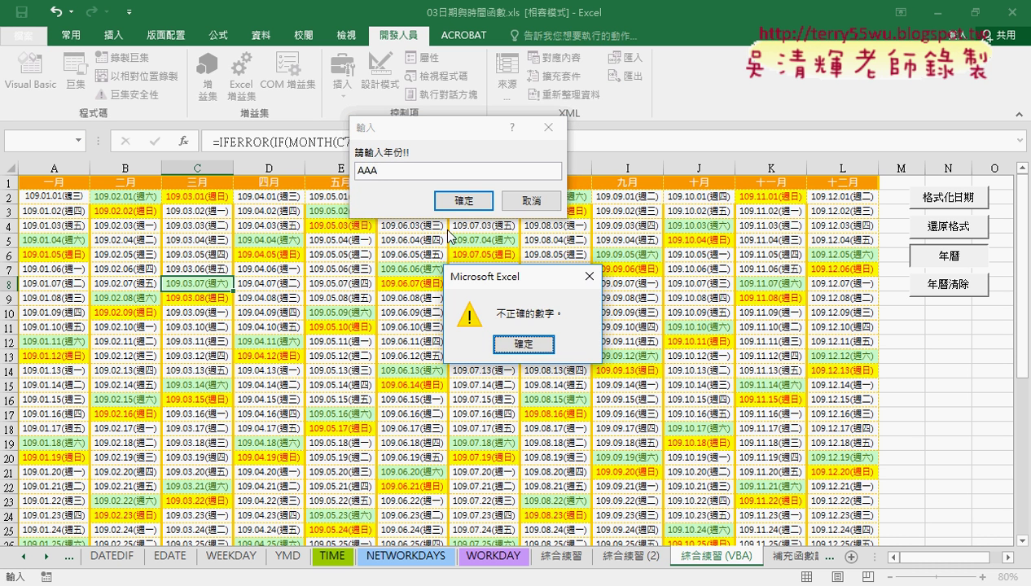
click(523, 343)
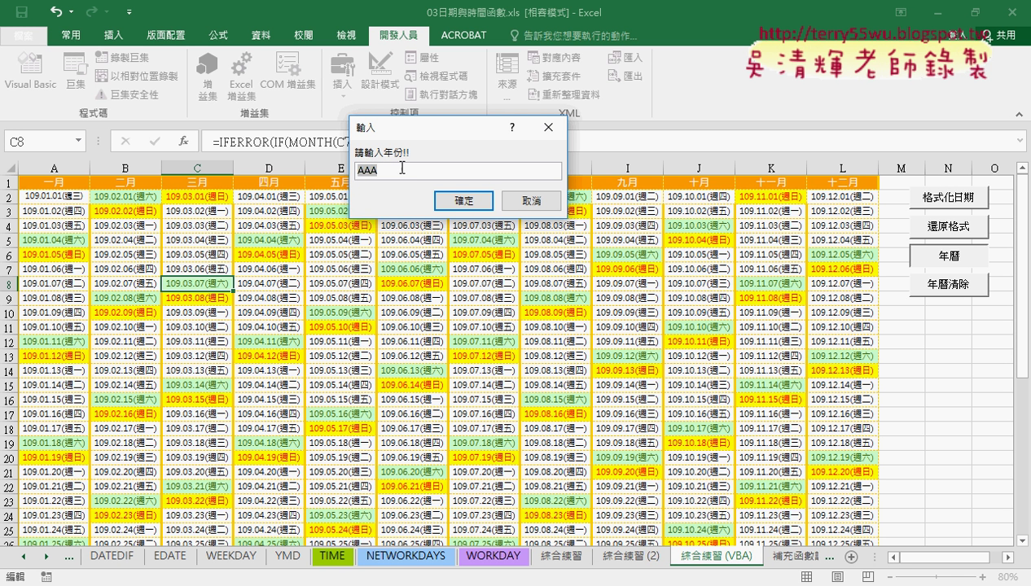
Replace AAA with 2020 in the year prompt and confirm to rebuild the calendar.
click(368, 170)
key(BackSpace)
key(BackSpace)
key(BackSpace)
text(20)
text(20)
key(Return)
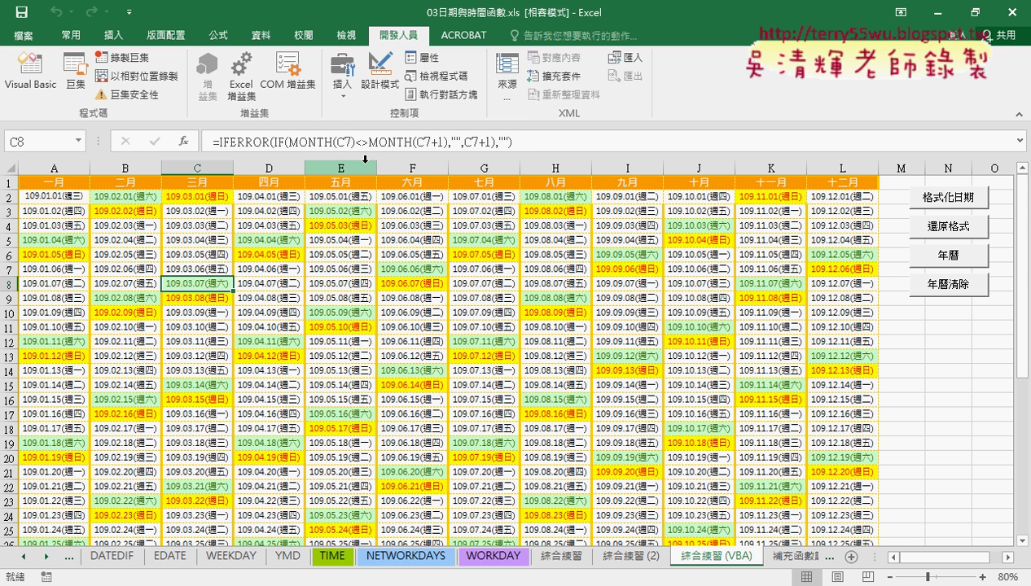
In the 年曆 code, delete the Application. prefix before InputBox, then undo it.
click(30, 71)
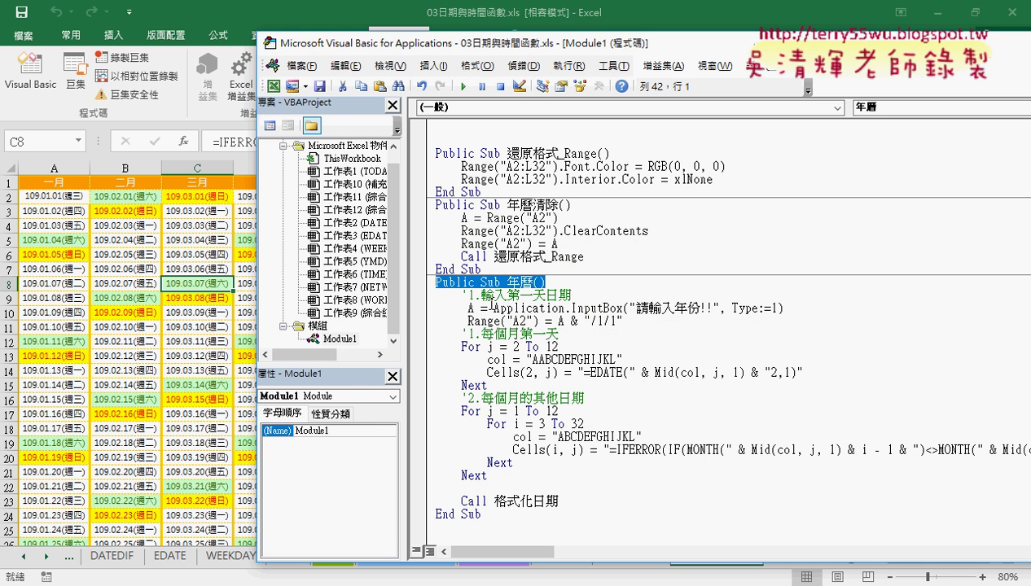
click(493, 308)
click(572, 308)
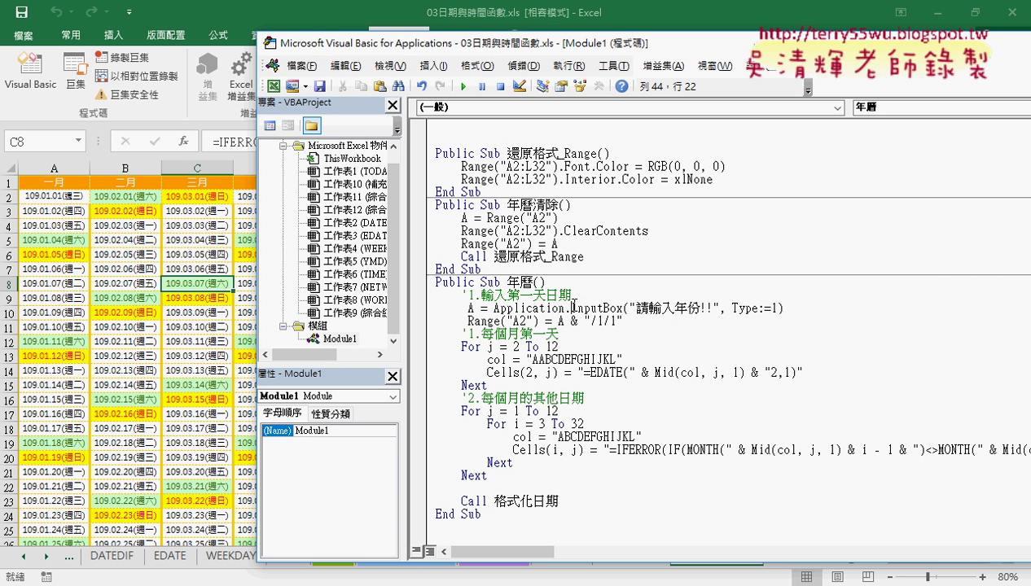
drag(573, 308, 493, 307)
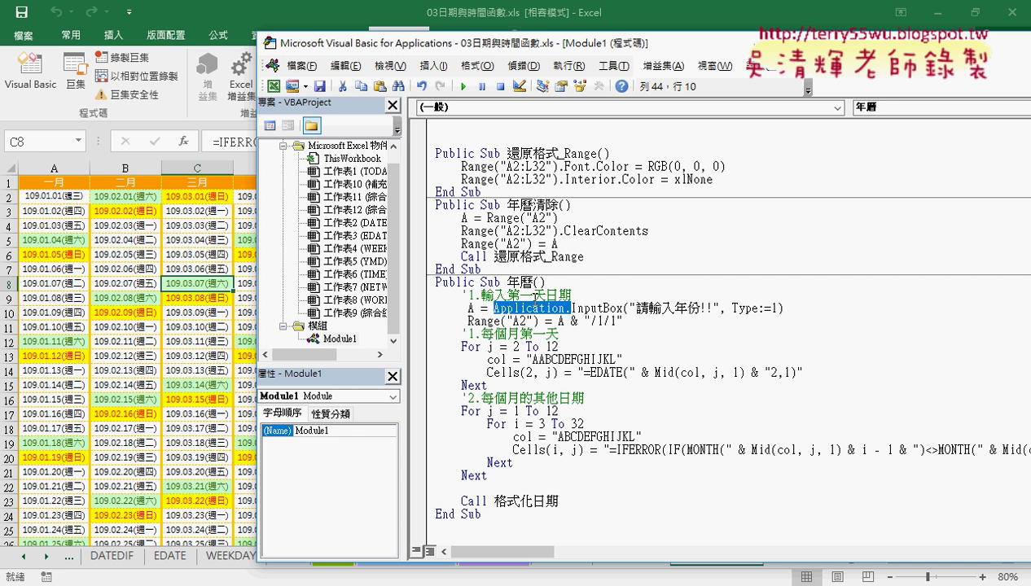
key(Delete)
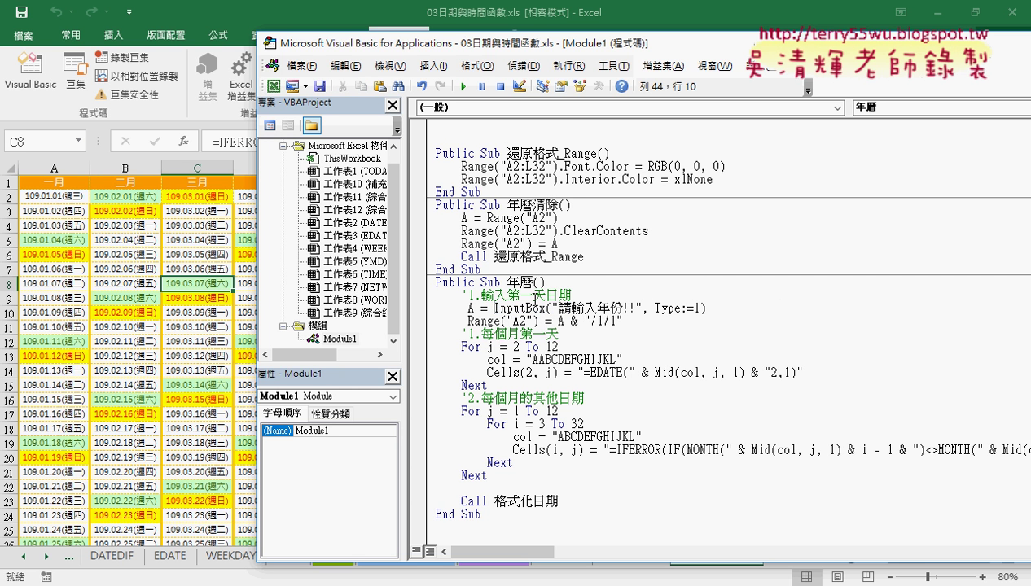
key(ctrl+z)
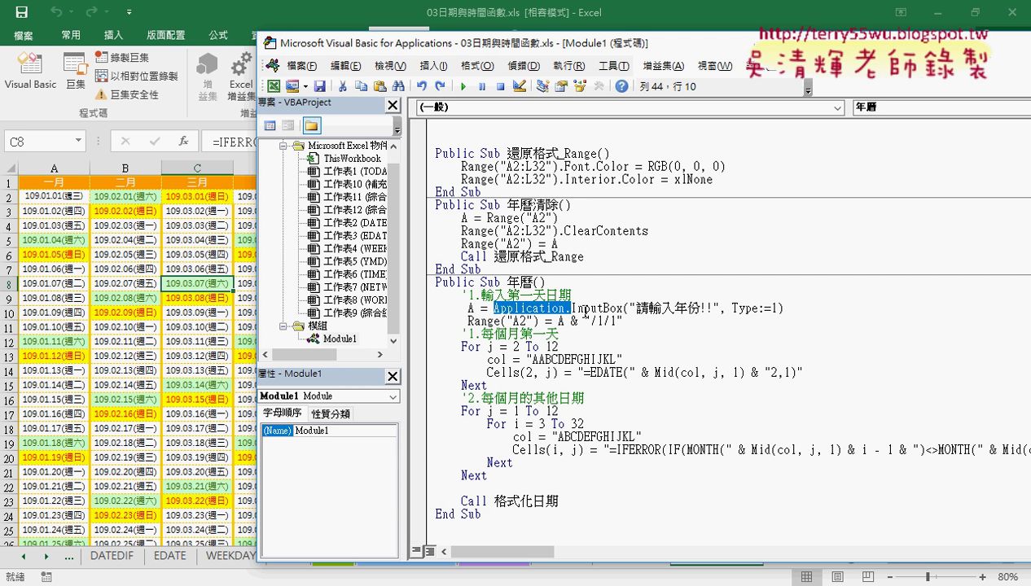
Highlight the Type:=1 argument, then open F1 help for InputBox.
drag(718, 309, 777, 309)
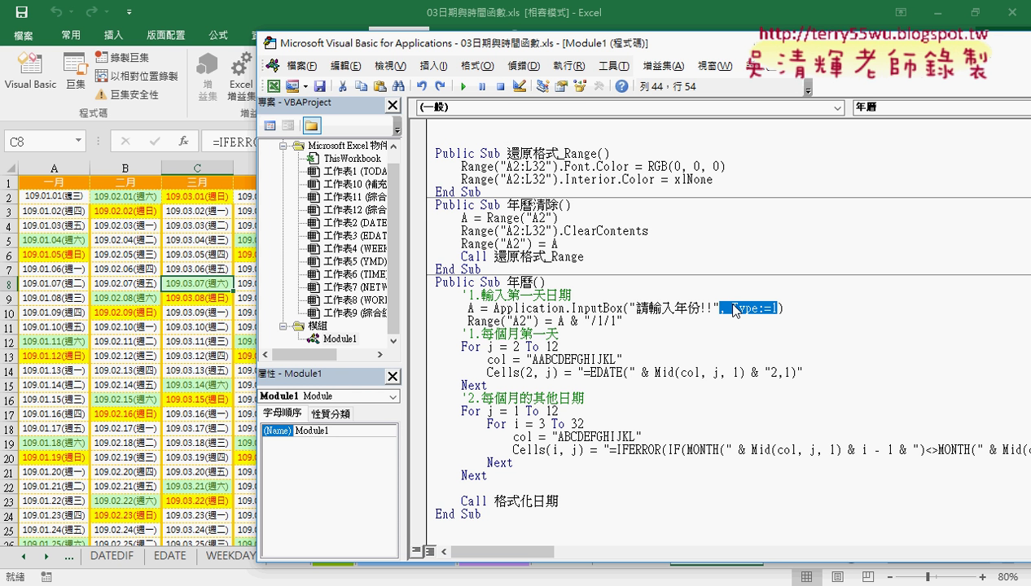
key(Left)
key(Left)
key(Left)
key(Left)
key(Left)
key(Left)
key(Left)
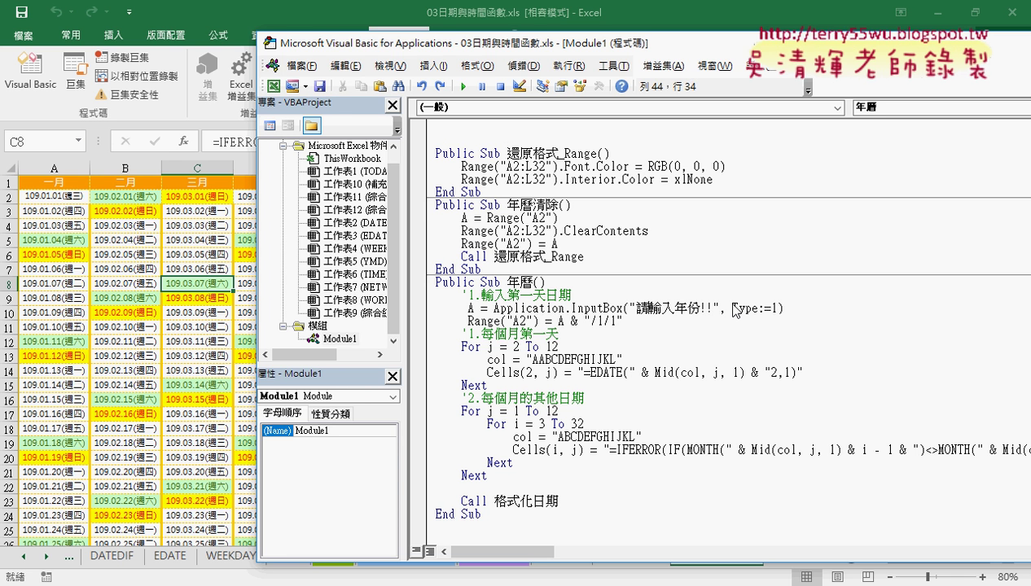
key(Left)
key(Left)
key(Left)
key(Left)
key(Left)
drag(727, 309, 779, 308)
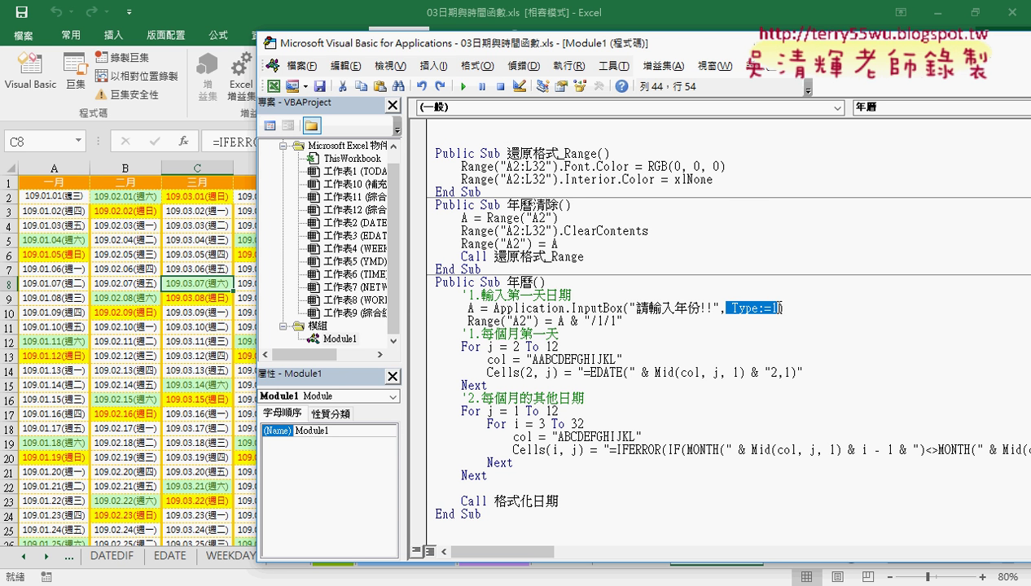
click(604, 308)
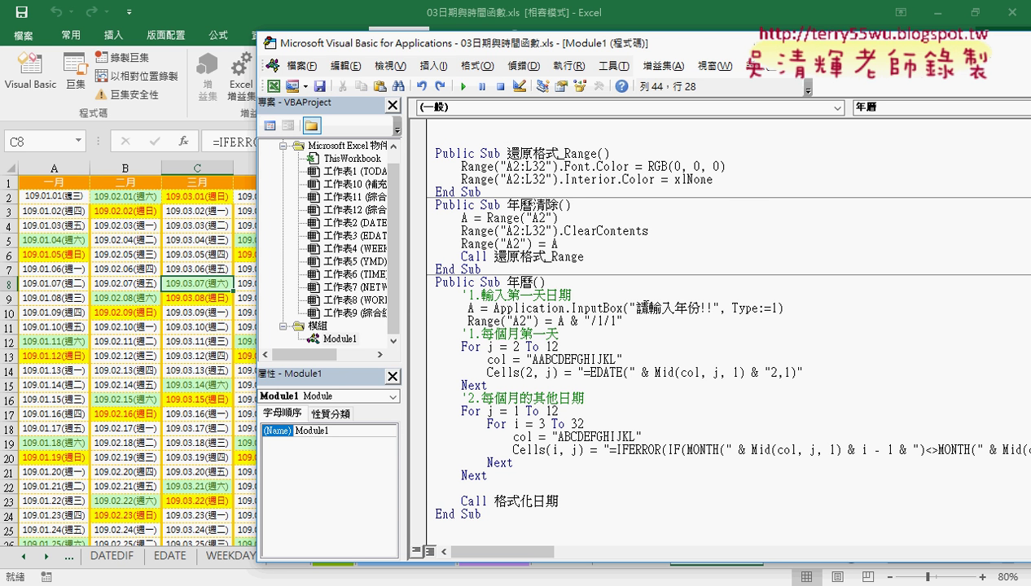
key(F1)
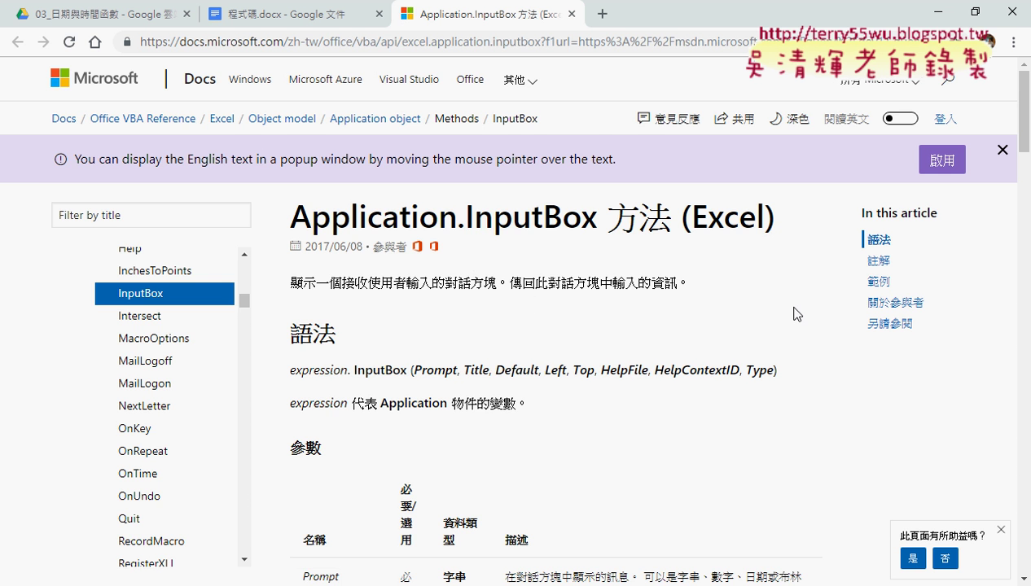
Scroll the InputBox help to the Type value table and highlight the row 1 = 數字.
scroll(794, 315, down, 3)
scroll(794, 315, down, 3)
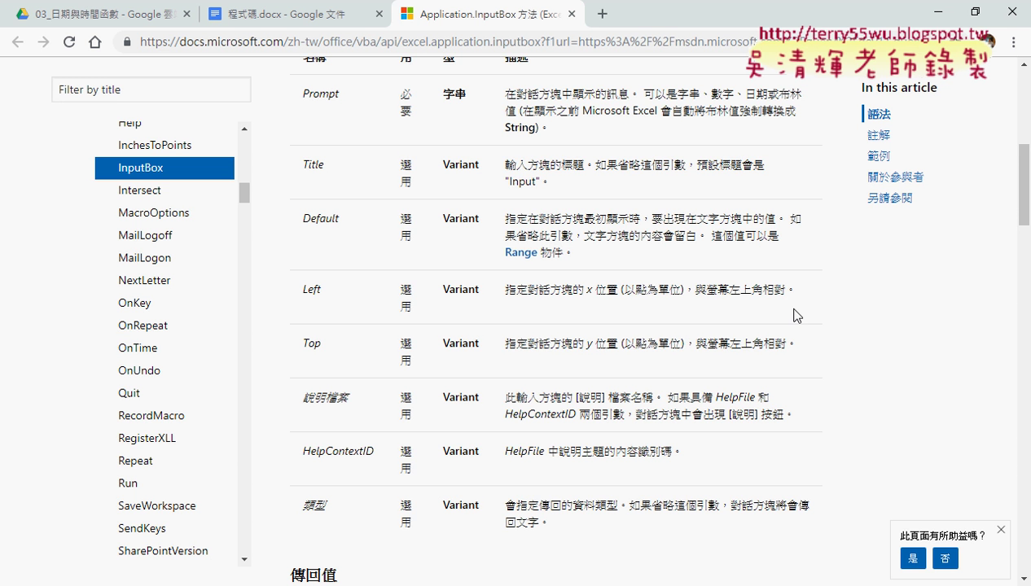
scroll(796, 315, up, 2)
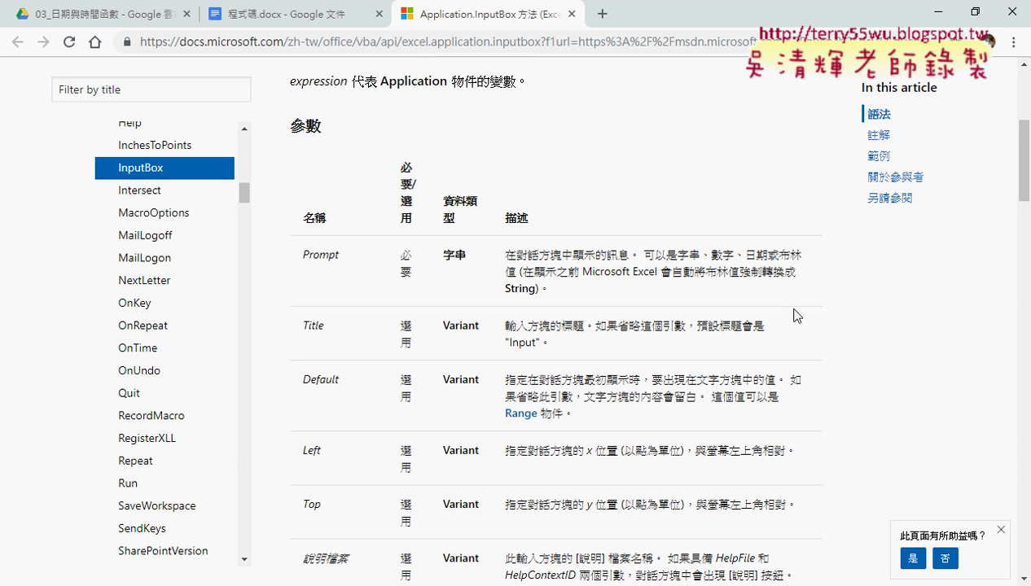
scroll(794, 315, down, 4)
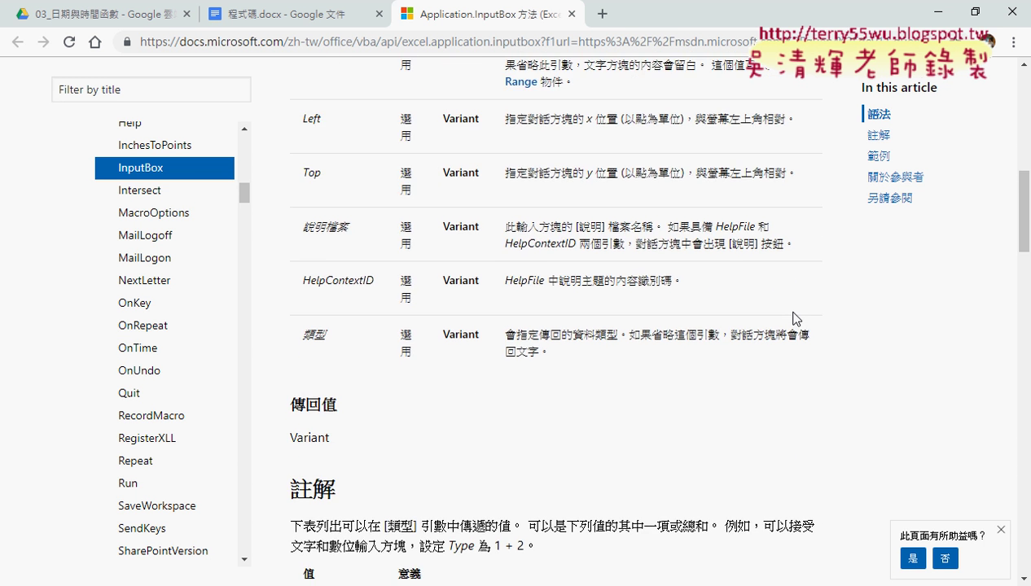
scroll(794, 316, down, 3)
scroll(796, 318, down, 1)
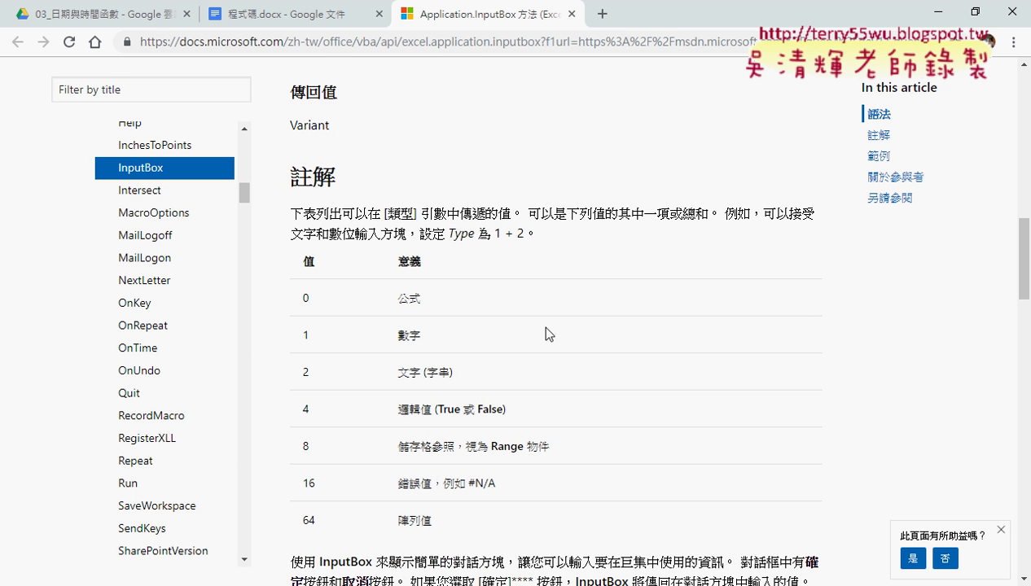
double_click(407, 335)
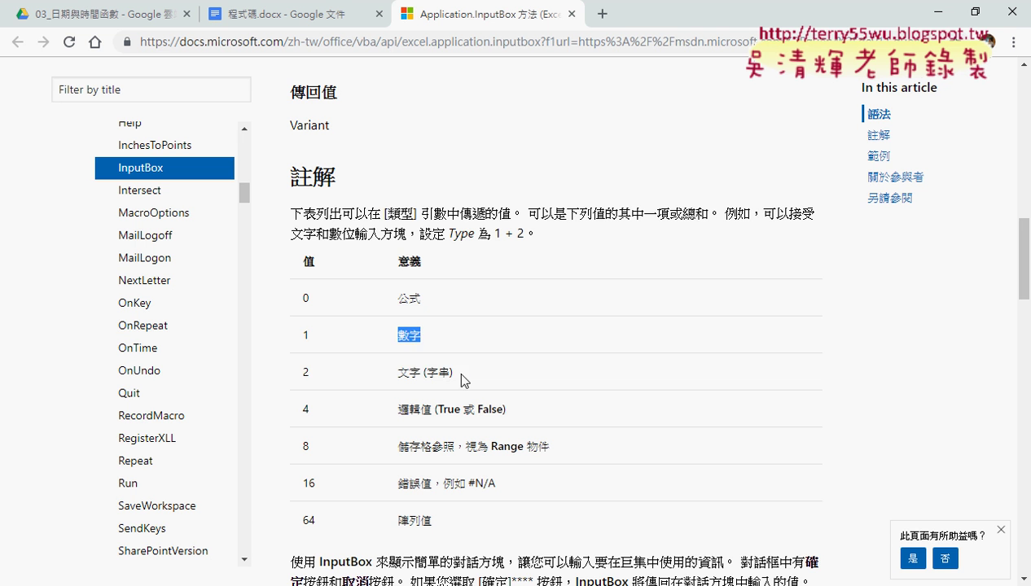
drag(456, 374, 298, 375)
drag(421, 335, 293, 342)
Back in the code, highlight the InputBox line, prompt 請輸入年份!!, Type:=1 and variable A.
click(938, 13)
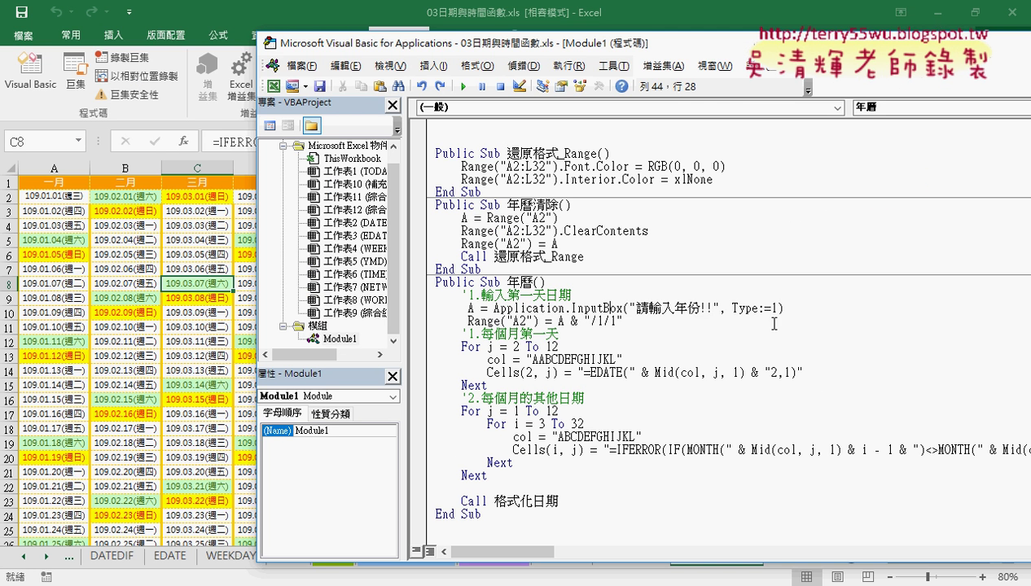
drag(783, 307, 465, 310)
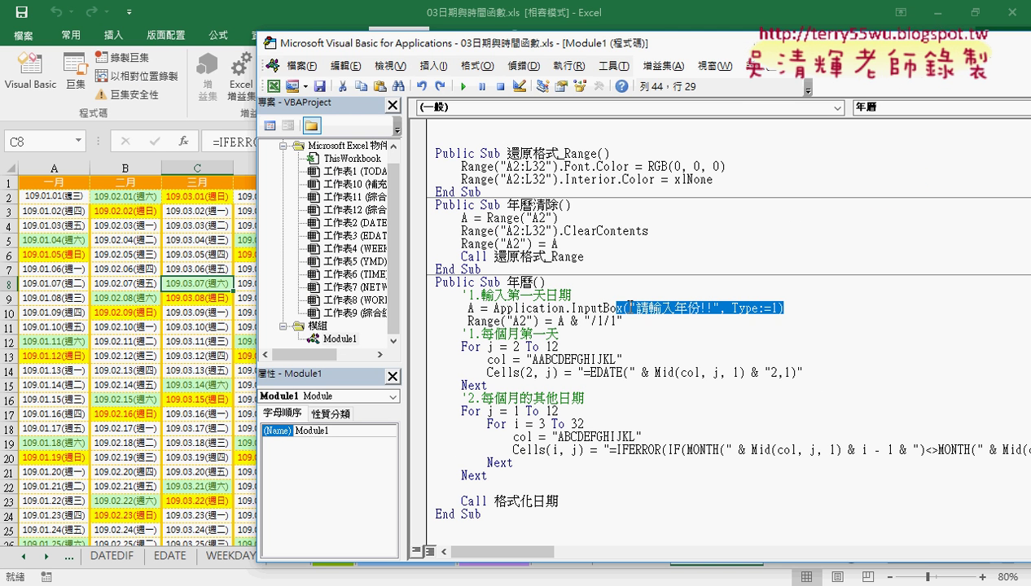
click(583, 308)
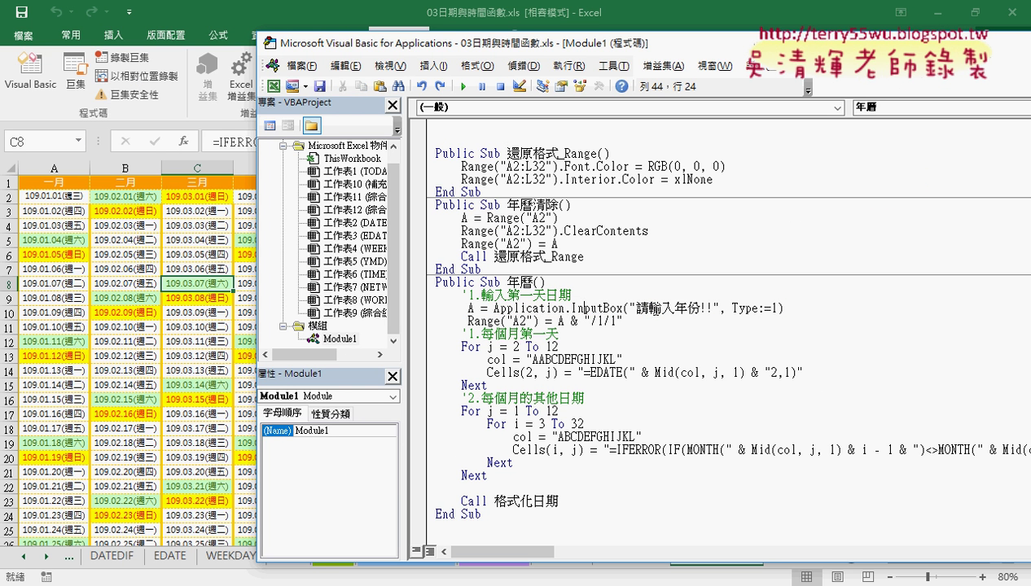
drag(628, 307, 778, 311)
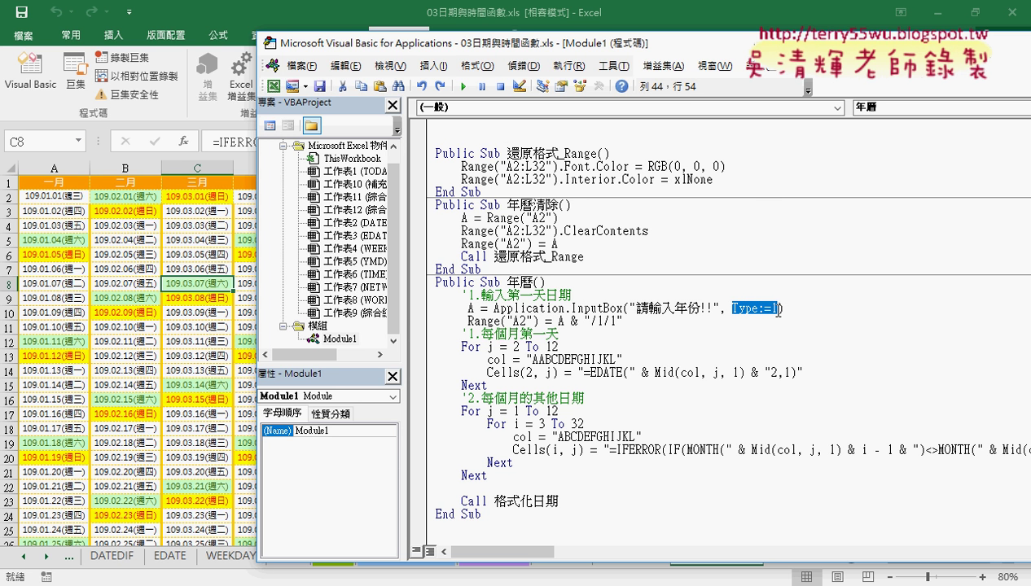
mouse_move(556, 309)
mouse_down()
mouse_move(521, 322)
mouse_move(786, 309)
mouse_up()
click(556, 309)
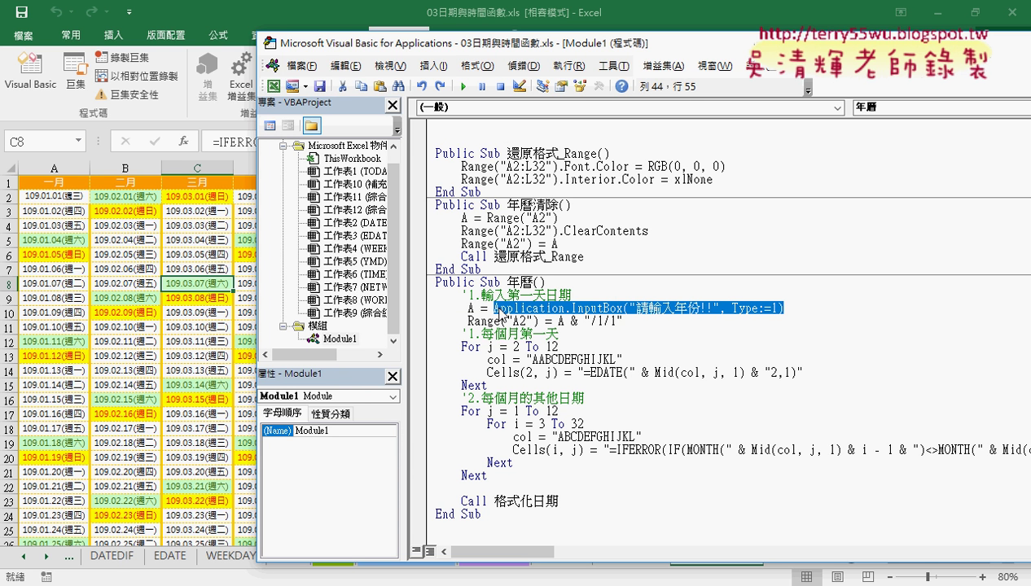
drag(475, 308, 462, 308)
click(462, 308)
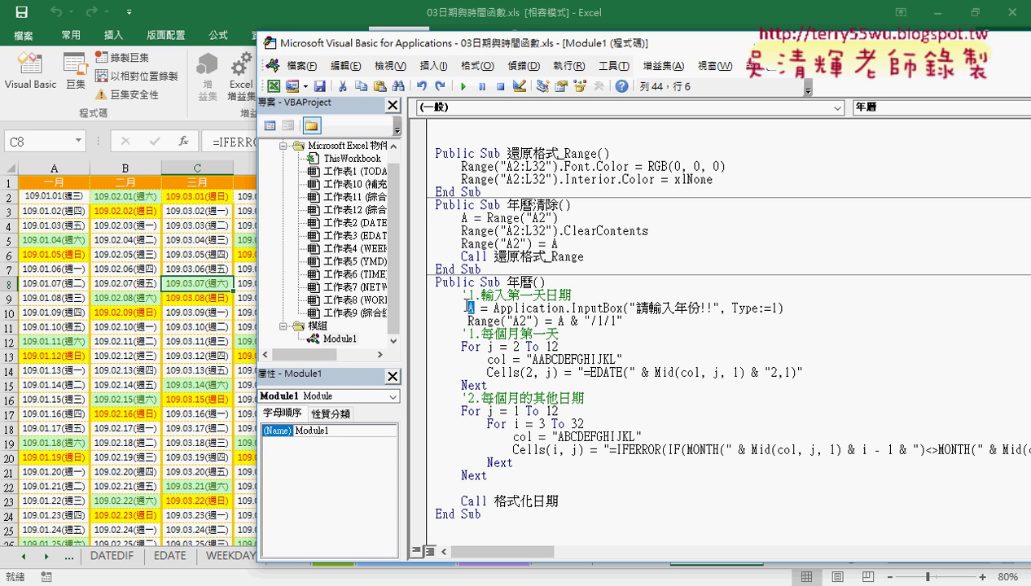
drag(556, 321, 564, 322)
Annotate how year "2014" joins with & "/1/1" into A2, then clear the annotations.
mouse_move(625, 285)
mouse_down()
mouse_move(650, 304)
mouse_move(669, 294)
mouse_move(668, 281)
mouse_move(707, 309)
mouse_up()
drag(727, 267, 749, 279)
drag(745, 279, 731, 324)
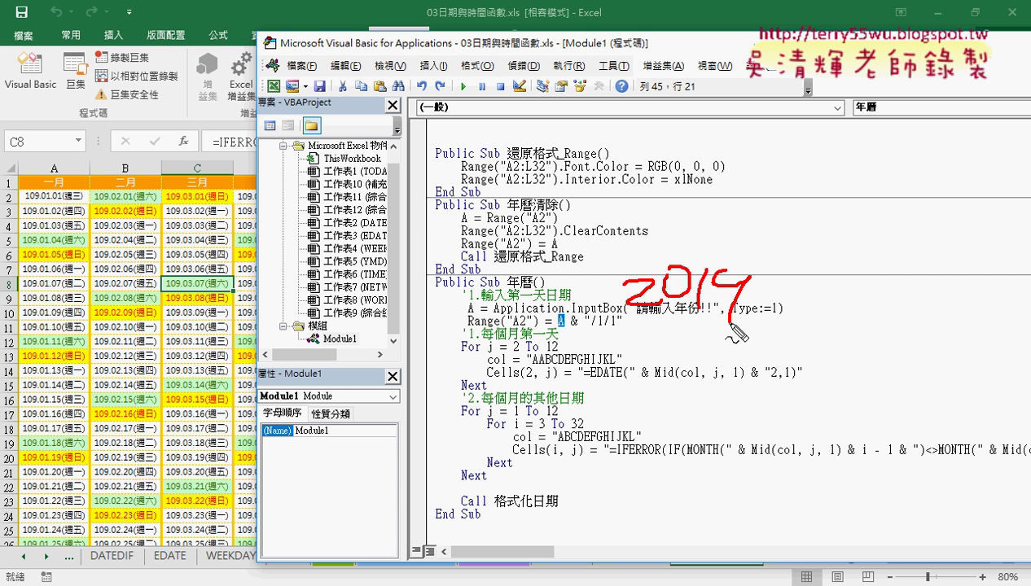
drag(569, 329, 580, 330)
mouse_move(611, 261)
mouse_down()
mouse_move(604, 281)
mouse_move(619, 281)
mouse_up()
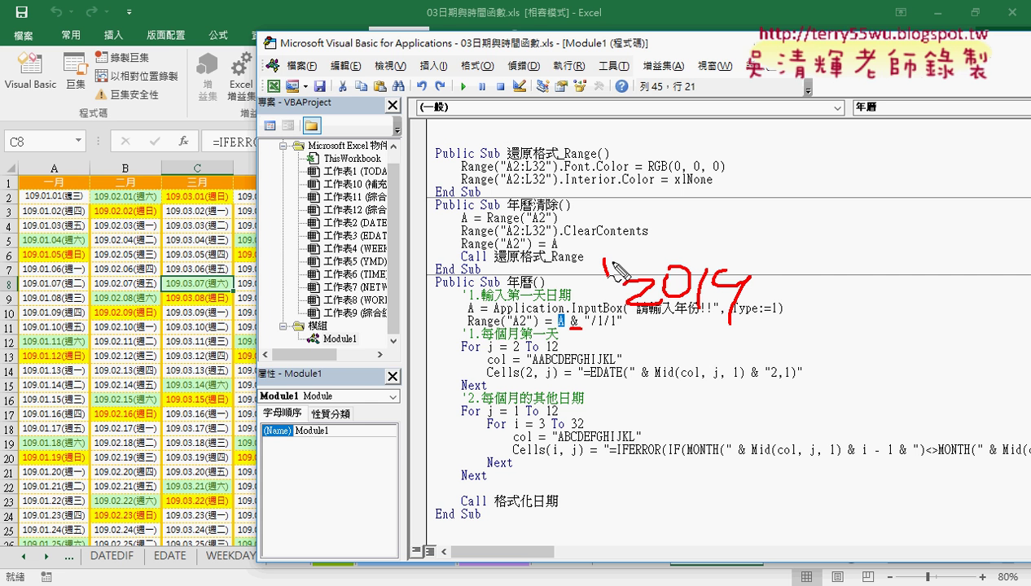
drag(757, 257, 748, 292)
drag(766, 252, 763, 265)
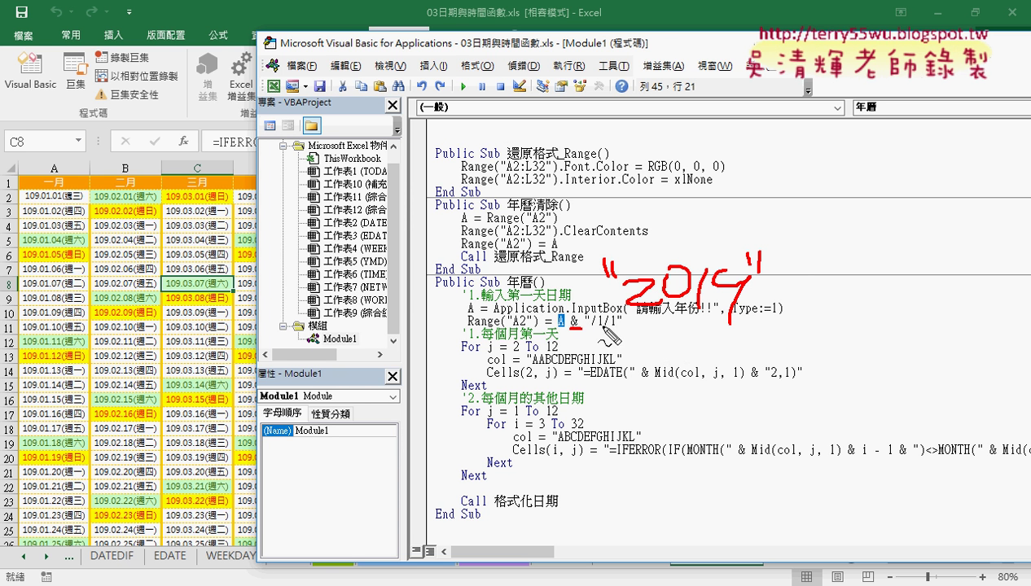
mouse_move(588, 332)
mouse_down()
mouse_move(621, 329)
mouse_move(395, 197)
mouse_move(49, 200)
mouse_up()
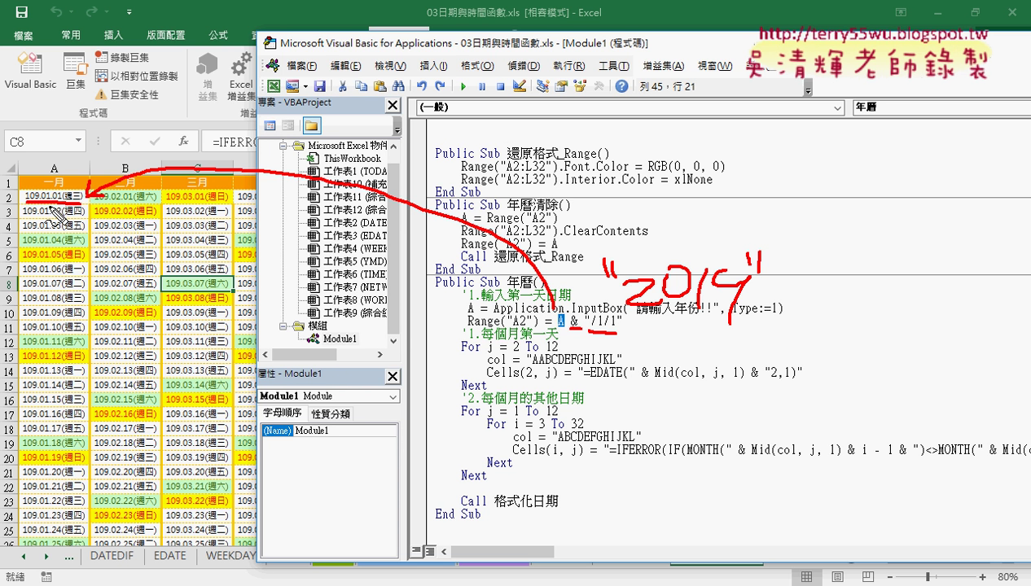
key(Escape)
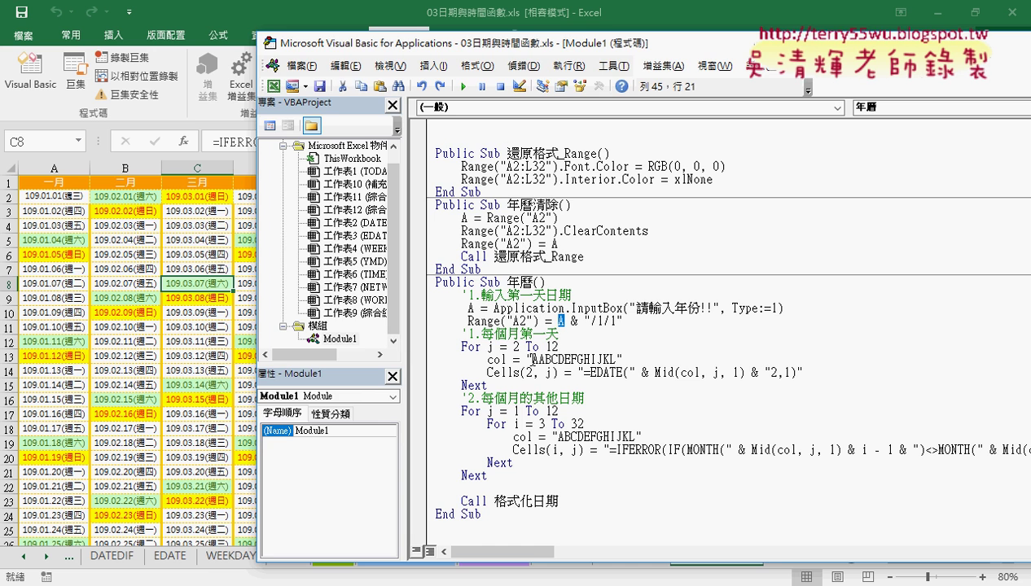
click(531, 356)
Move the VBA editor down to expose rows 1–2 and scroll to the Cells line filling month starts.
mouse_move(583, 34)
mouse_down()
mouse_move(524, 106)
mouse_move(525, 251)
mouse_move(360, 217)
mouse_up()
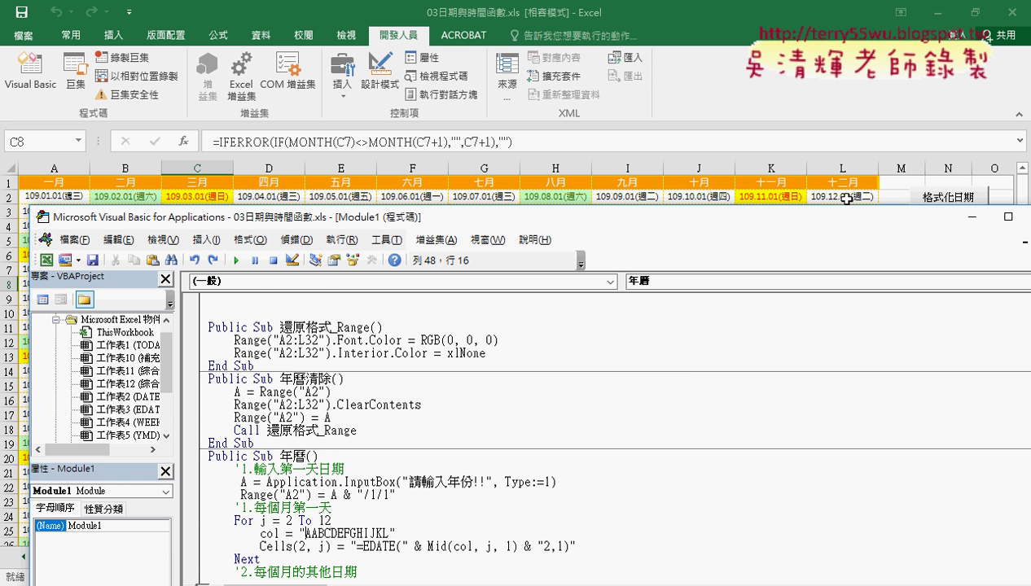
scroll(781, 364, down, 2)
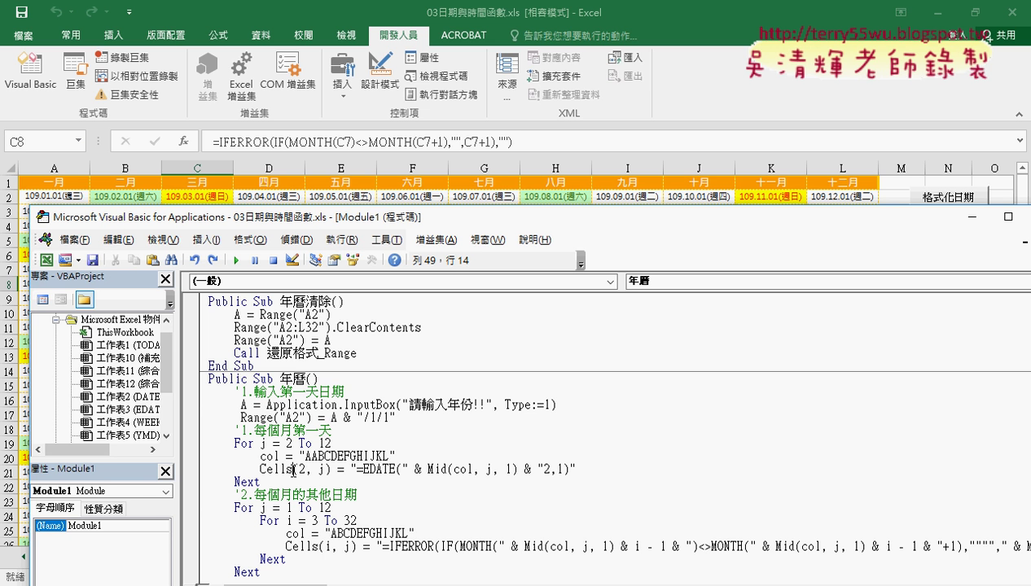
mouse_move(293, 470)
mouse_down()
mouse_move(257, 471)
mouse_move(319, 470)
mouse_up()
click(303, 470)
Check that B2 holds =EDATE(A2,1), leave it unchanged, and return to the macro code.
click(126, 197)
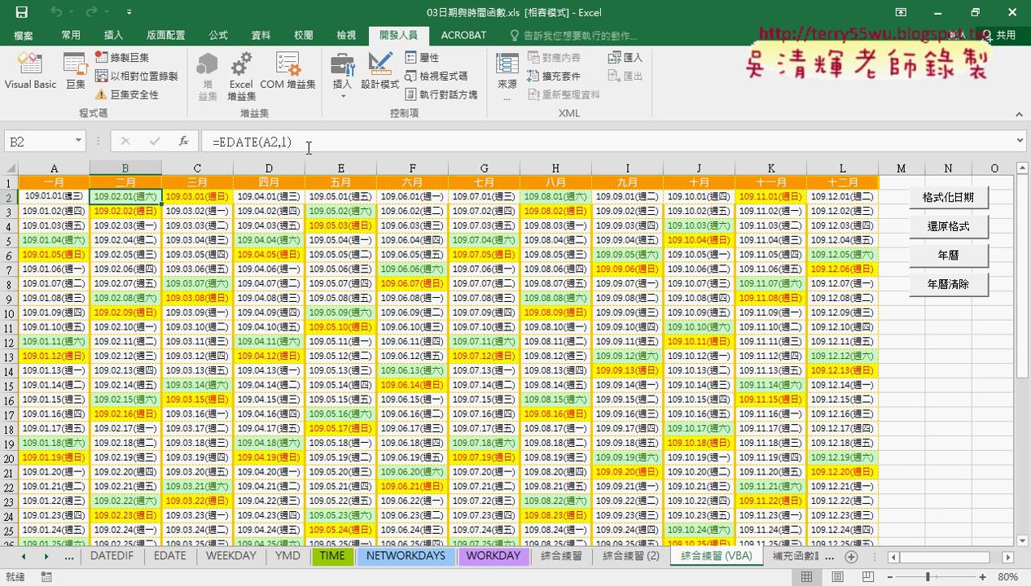
drag(306, 142, 210, 142)
key(ctrl+c)
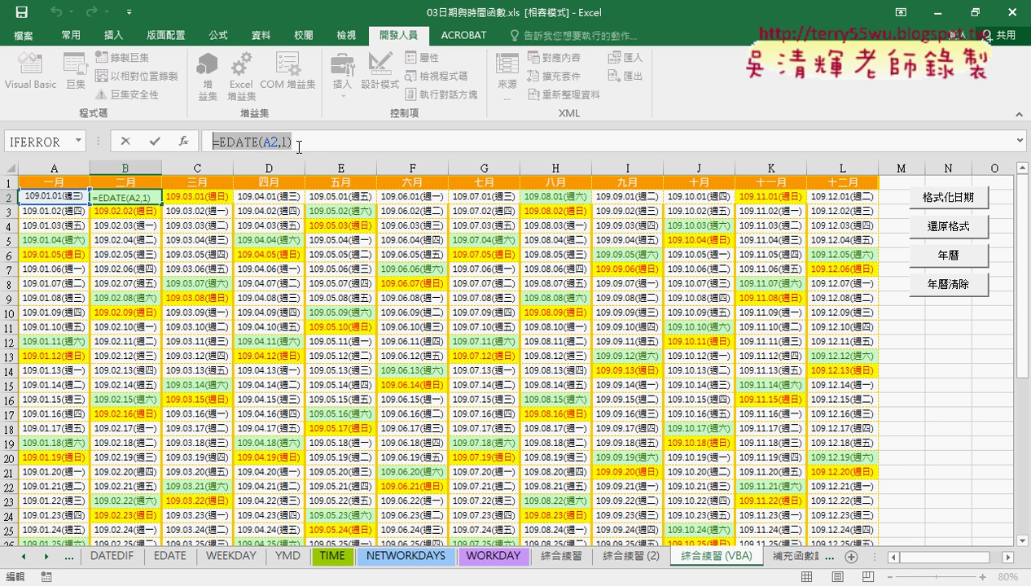
click(127, 141)
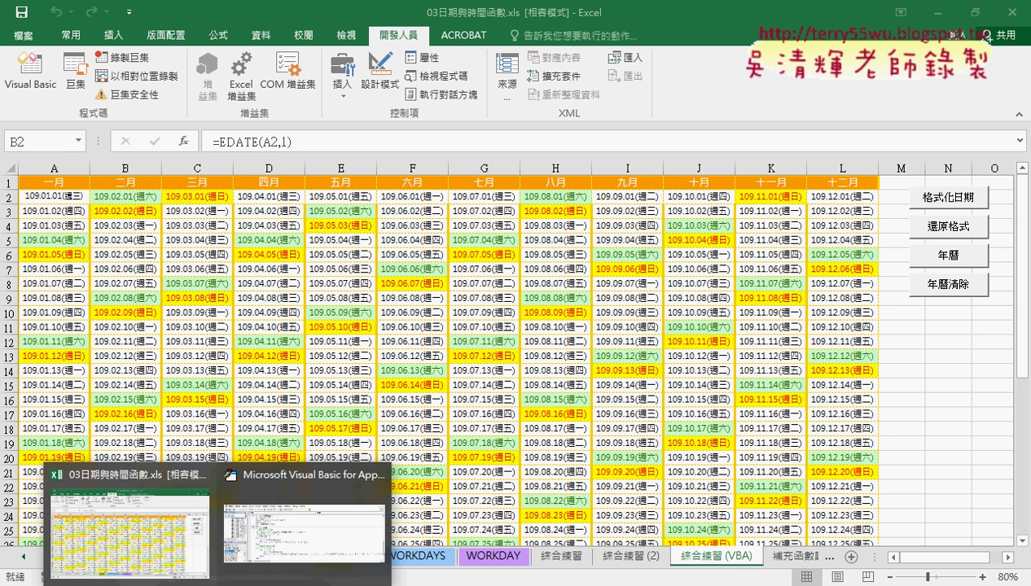
click(322, 521)
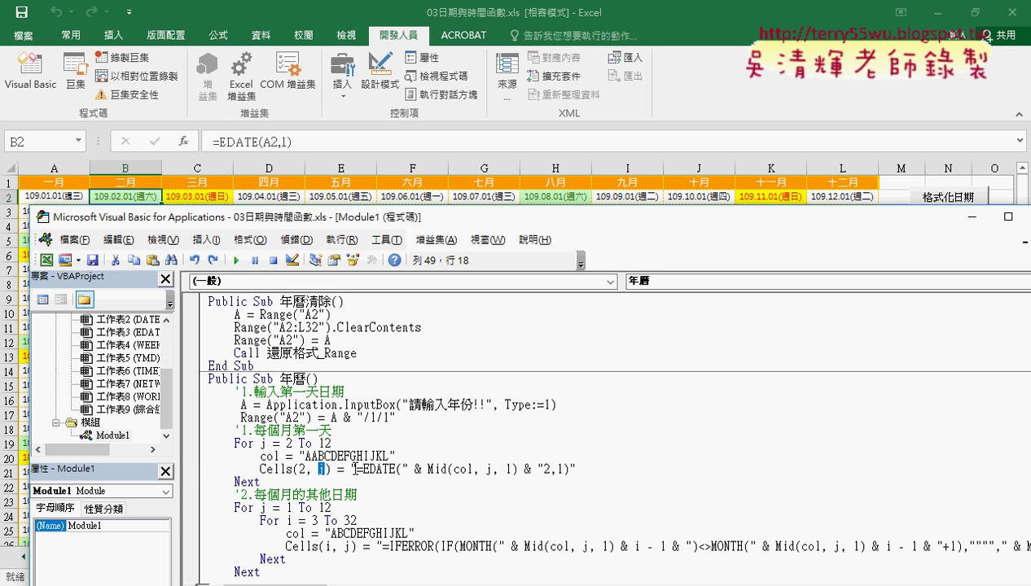
Replace the concatenated EDATE string with =EDATE(A2,1) and delete the col = "AABCDEFGHIJKL" line.
drag(356, 469, 569, 469)
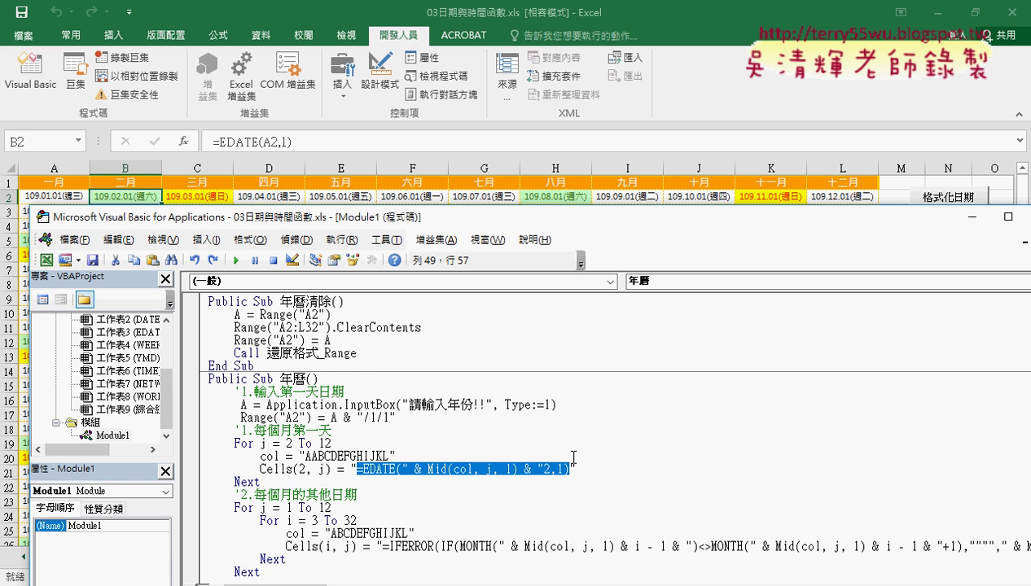
key(ctrl+v)
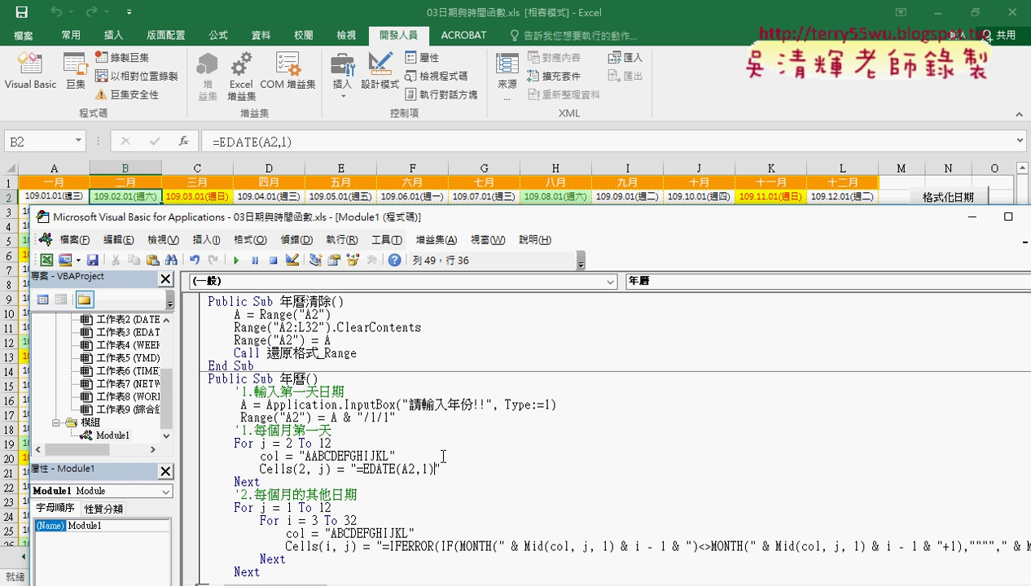
drag(394, 456, 175, 456)
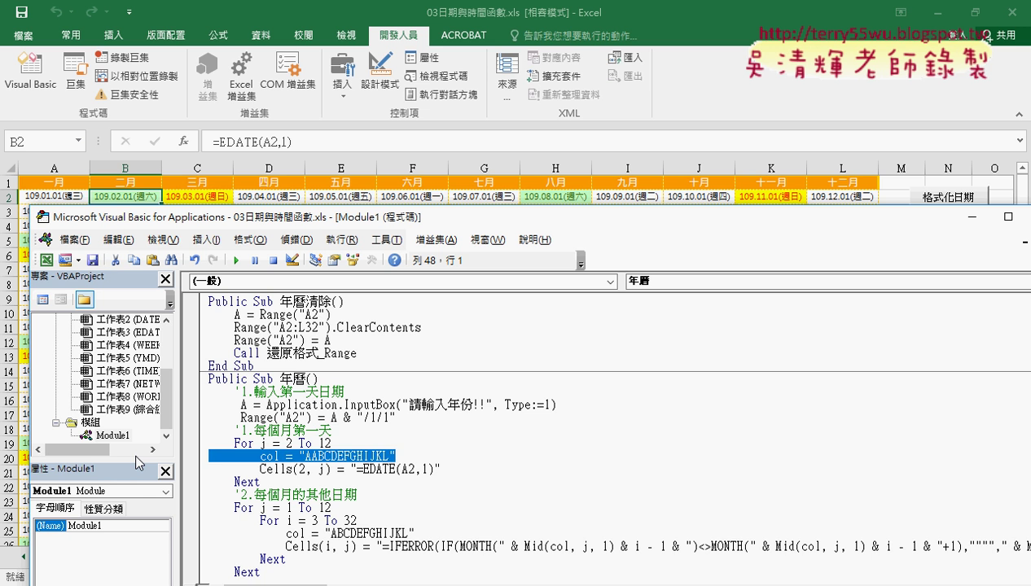
key(Delete)
key(Delete)
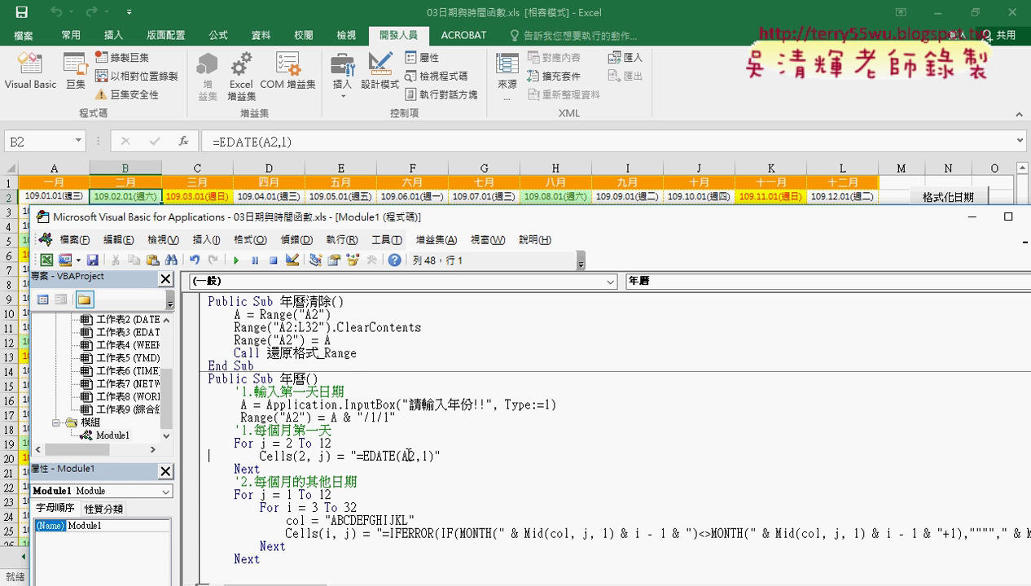
Point out the fixed A2 reference and the loop's starting value 2 beside the calendar.
drag(399, 456, 406, 456)
drag(480, 216, 509, 229)
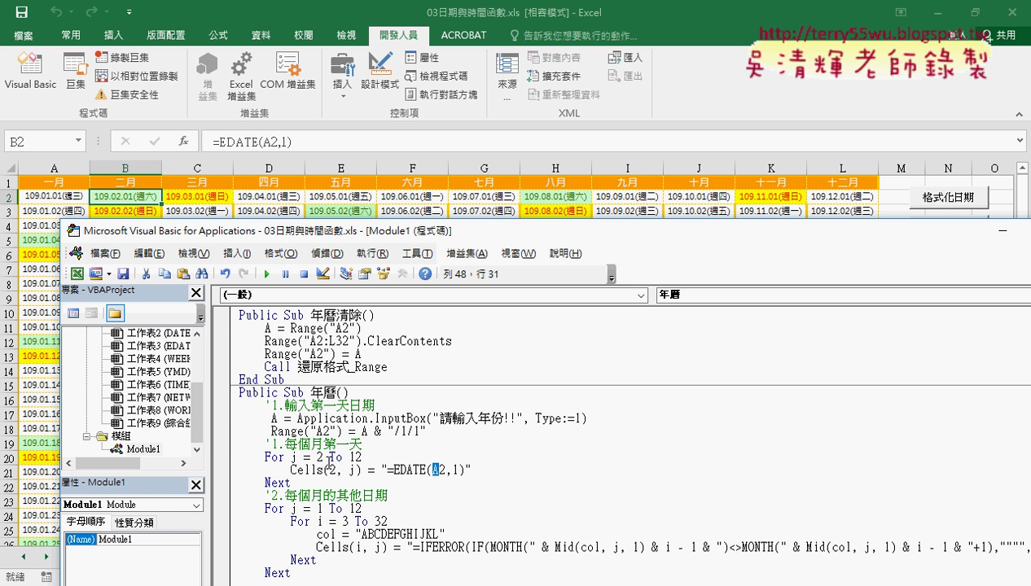
drag(323, 457, 316, 457)
drag(439, 471, 432, 470)
click(131, 197)
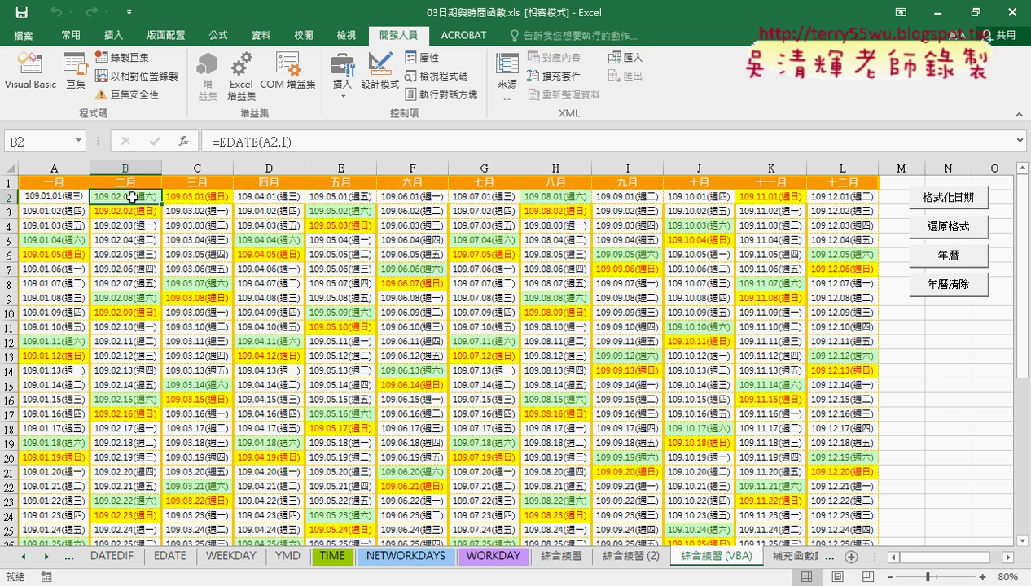
click(190, 198)
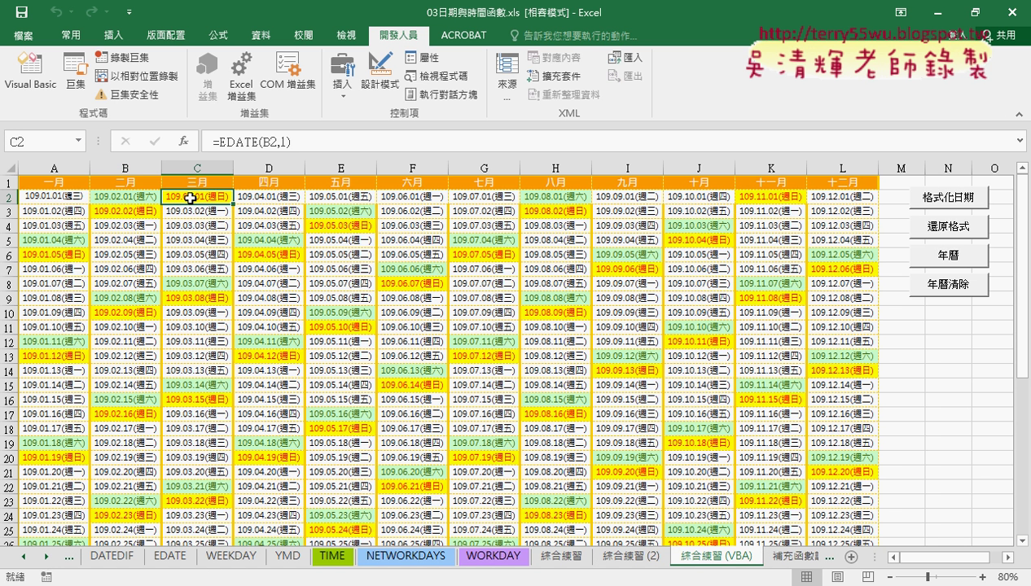
click(262, 198)
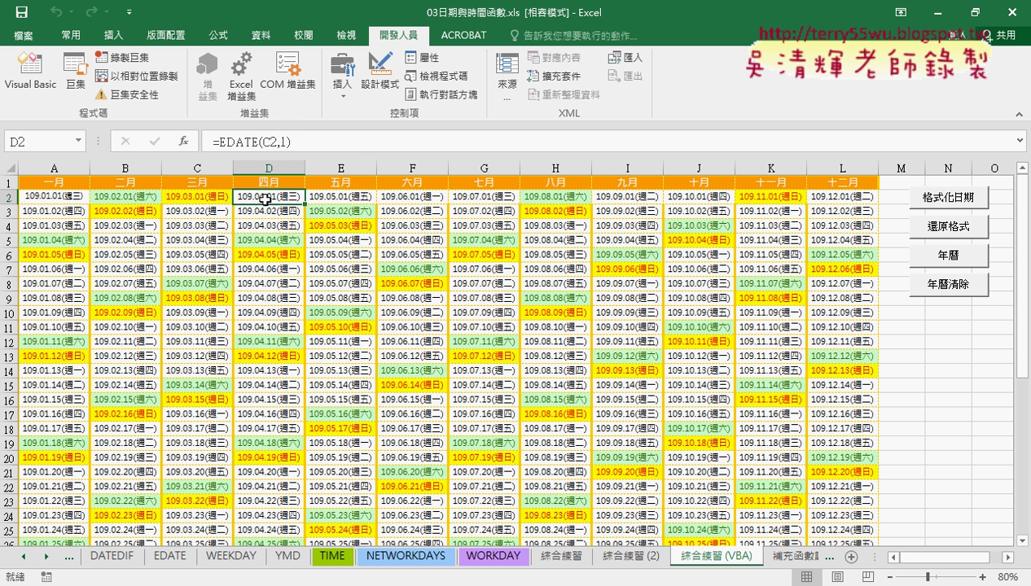
click(344, 197)
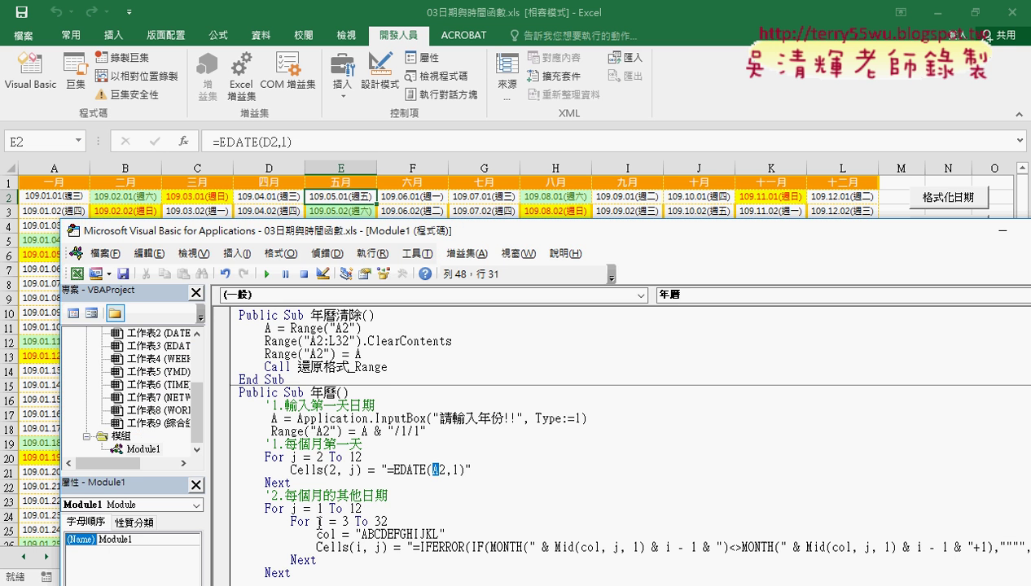
Insert a new line col = "ABCMEFGHIJKL" right after For j = 2 To 12 in the 年曆 macro.
click(275, 562)
click(376, 456)
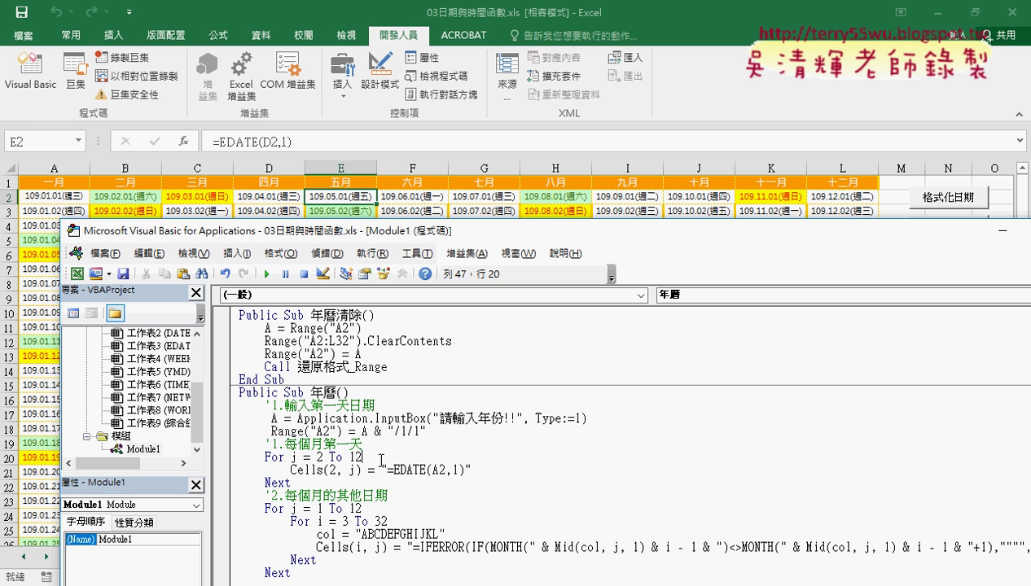
key(Return)
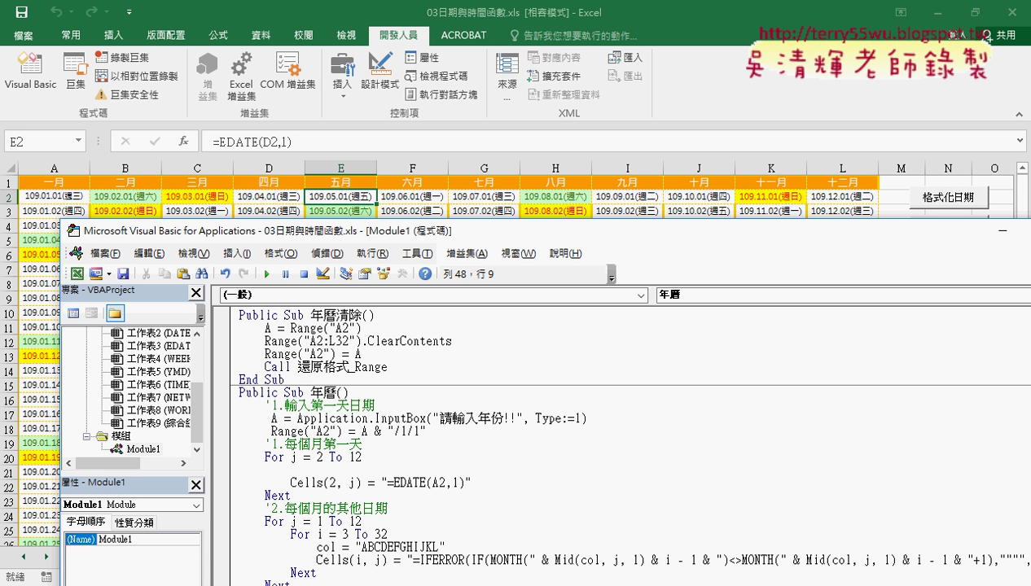
text(col)
text(=")
text(ABCM)
text(EF)
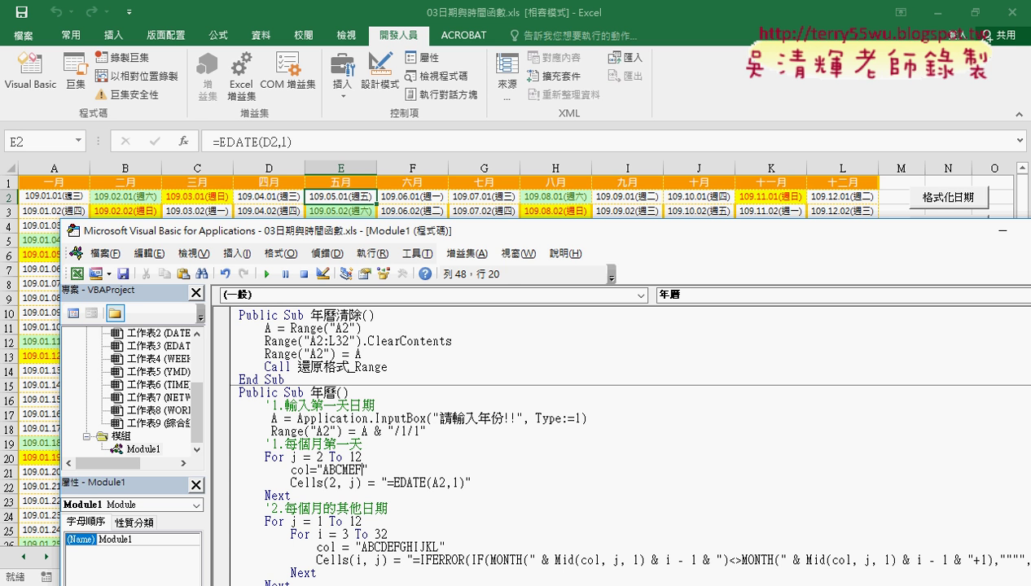
text(GH)
text(IJK)
text(L)
click(438, 483)
drag(438, 484, 432, 483)
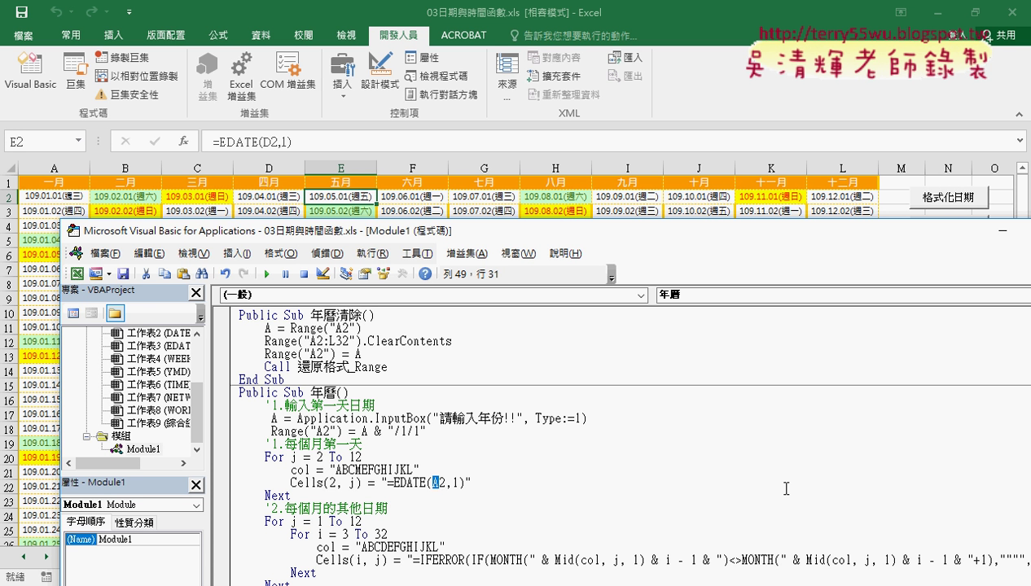
Replace the fixed A in =EDATE(A2,1) with a spaced " & col & " concatenation.
text("")
key(Left)
text(&)
text(col)
key(Left)
key(Right)
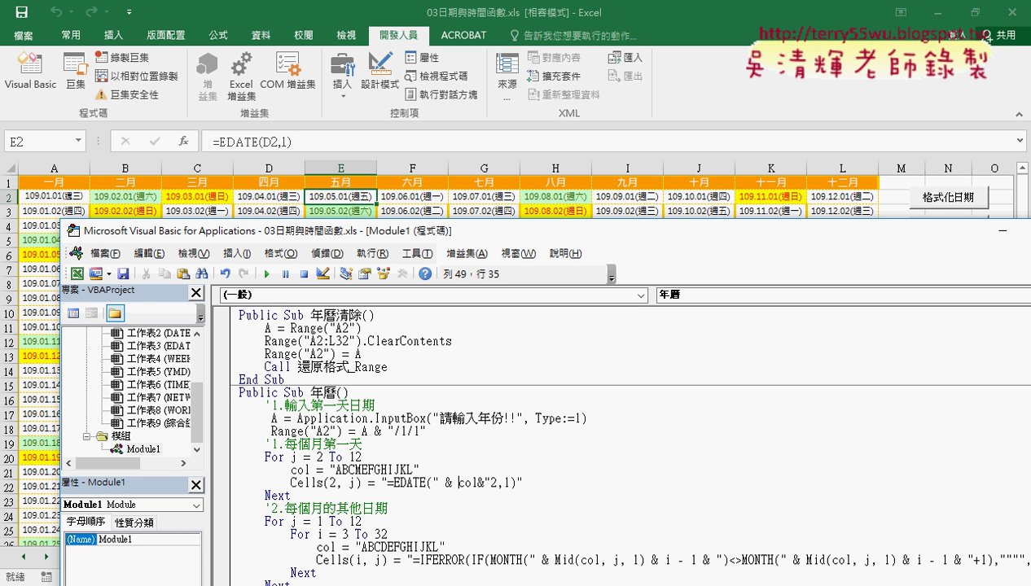
key(Right)
key(Right)
key(Right)
key(Right)
key(Left)
key(Left)
key(Left)
key(Left)
key(Left)
key(Left)
Wrap col as Mid(col, j - 1, 1) and commit the edited EDATE line.
text(mid)
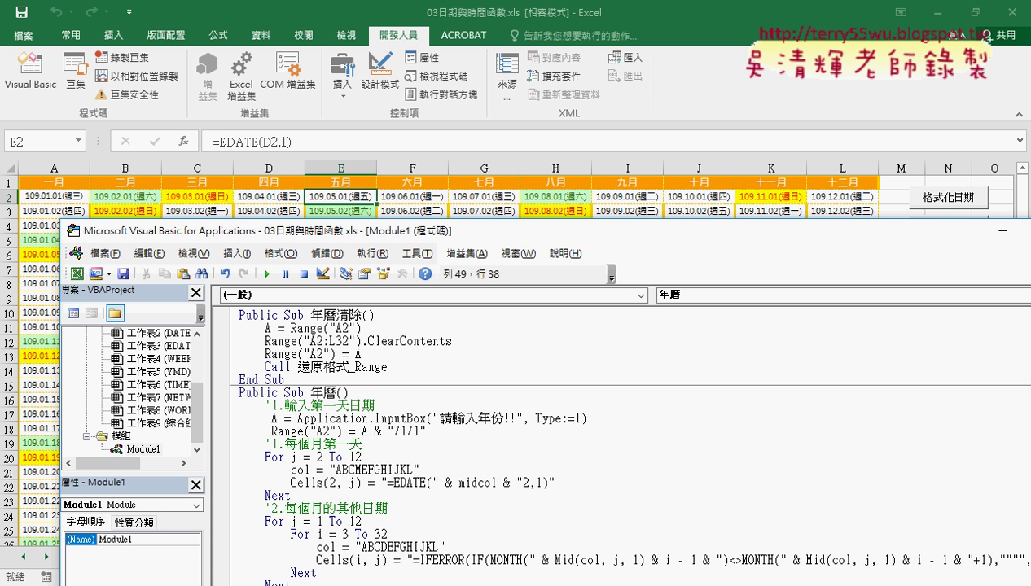
text(()
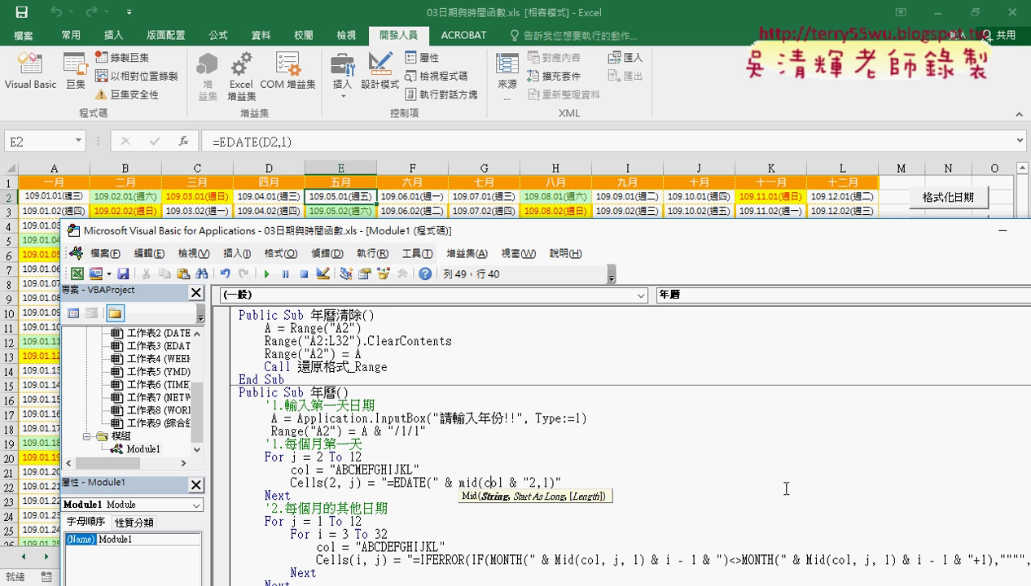
key(Right)
key(Right)
key(Right)
text(,)
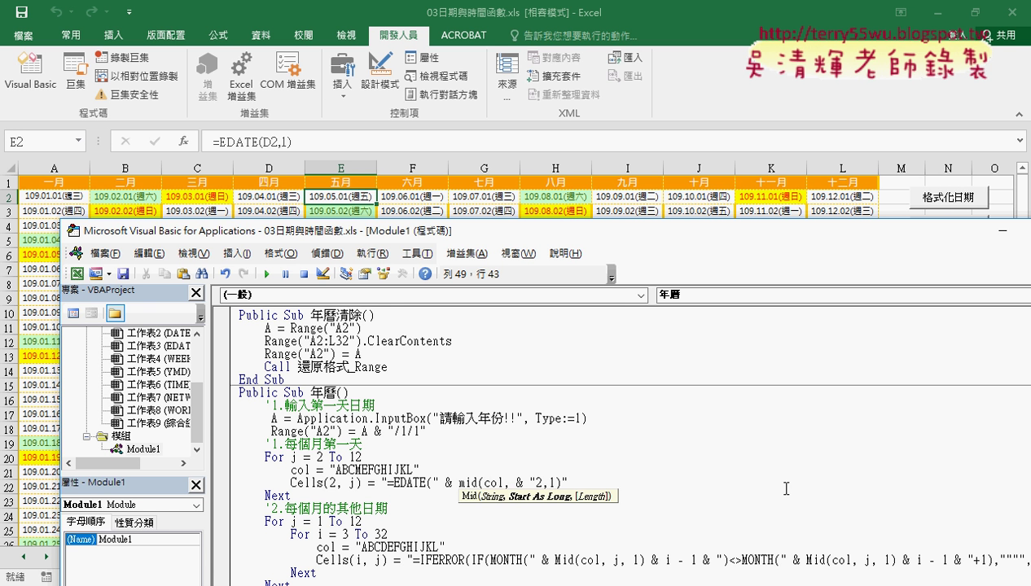
text(j)
text(-1)
click(509, 483)
drag(511, 483, 529, 480)
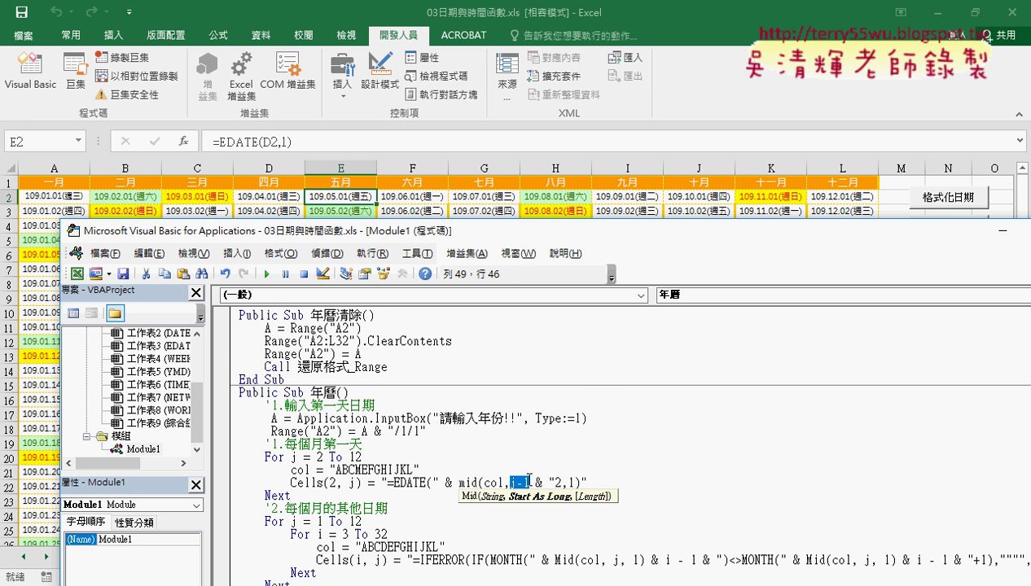
click(528, 482)
text(,1)
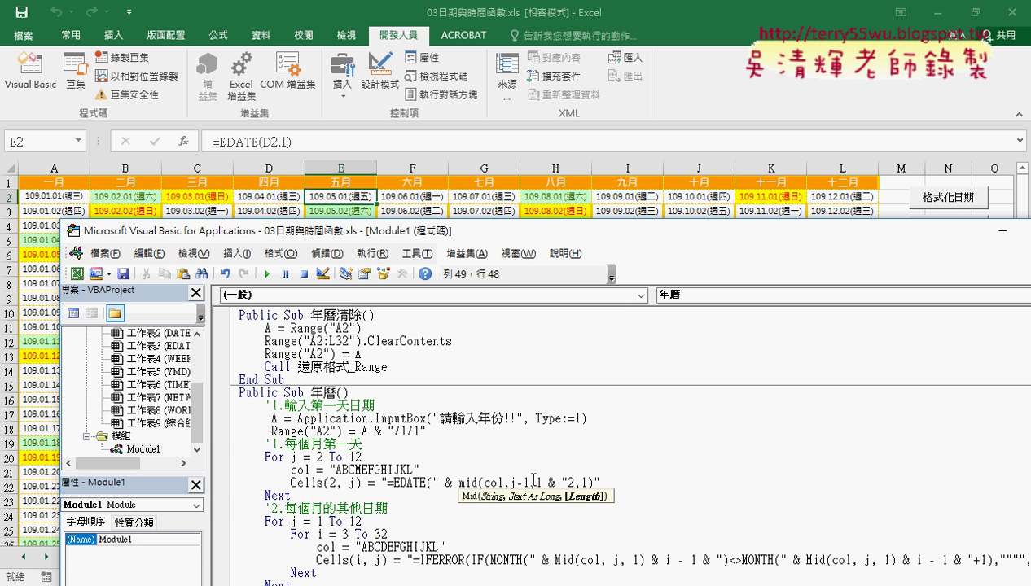
text())
click(557, 443)
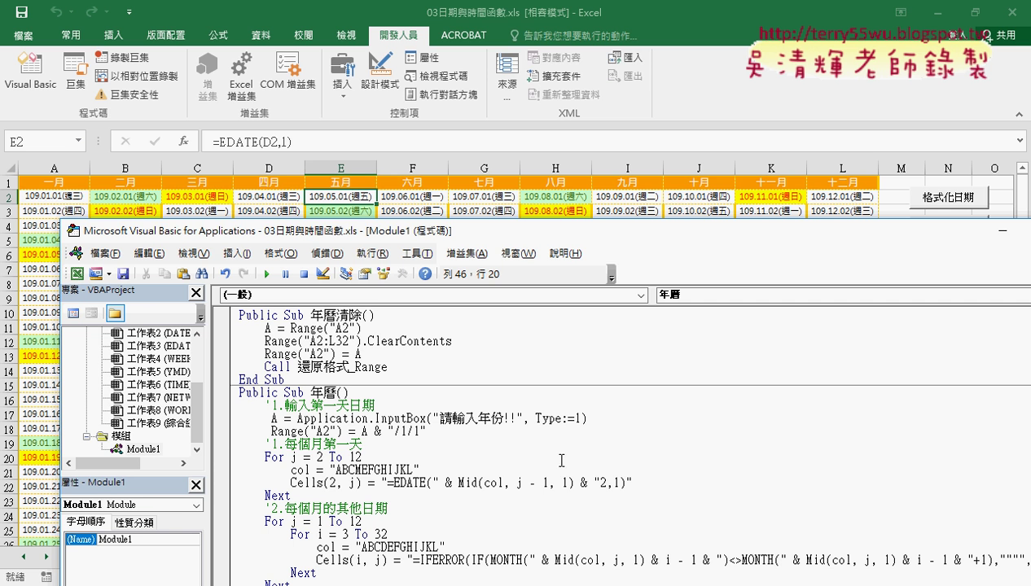
drag(546, 481, 504, 481)
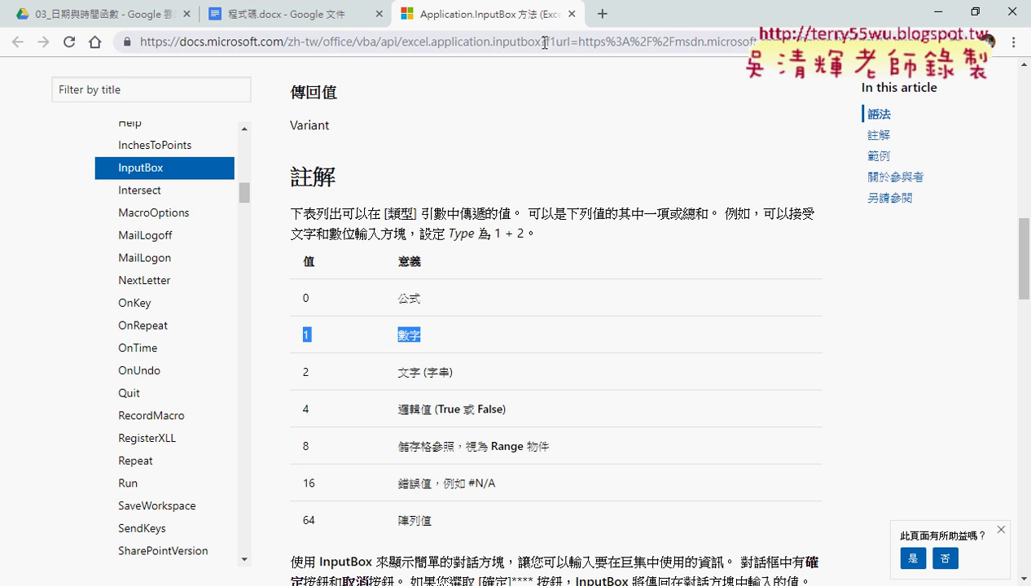
Close the InputBox page and check the reference code's Mid j argument and extra leading A.
click(572, 15)
scroll(499, 226, up, 2)
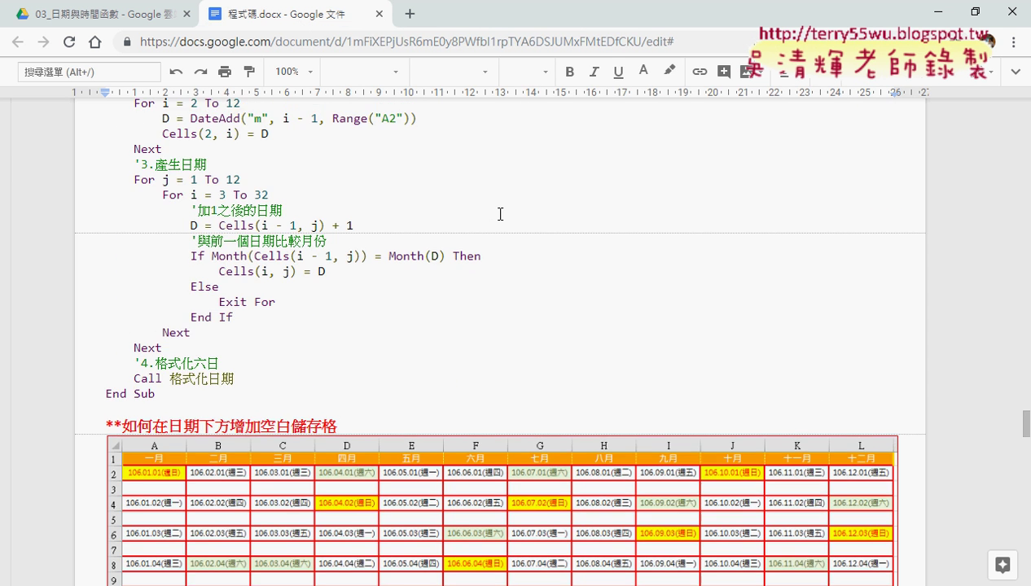
scroll(498, 226, up, 2)
scroll(513, 231, up, 3)
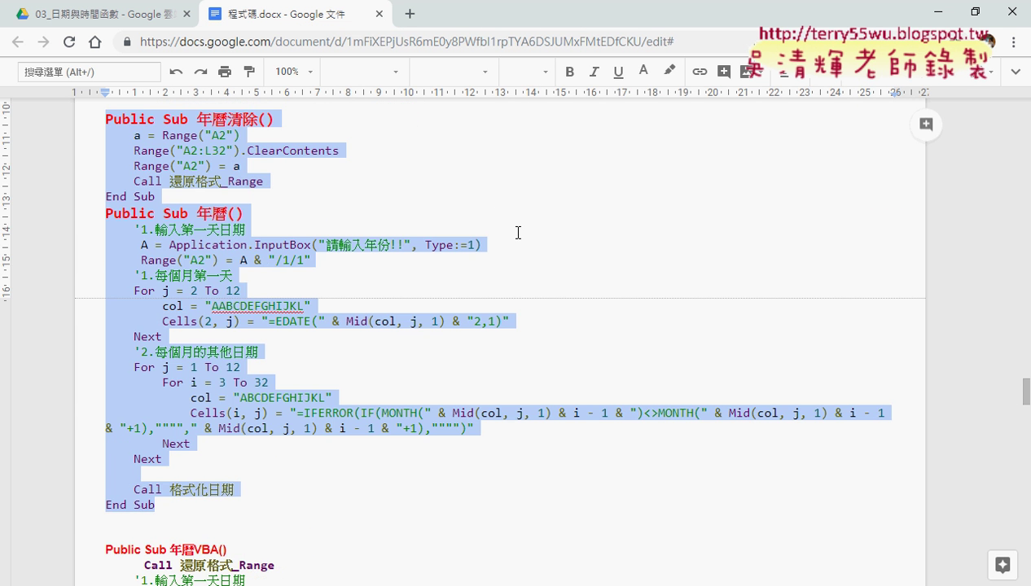
click(510, 275)
double_click(414, 321)
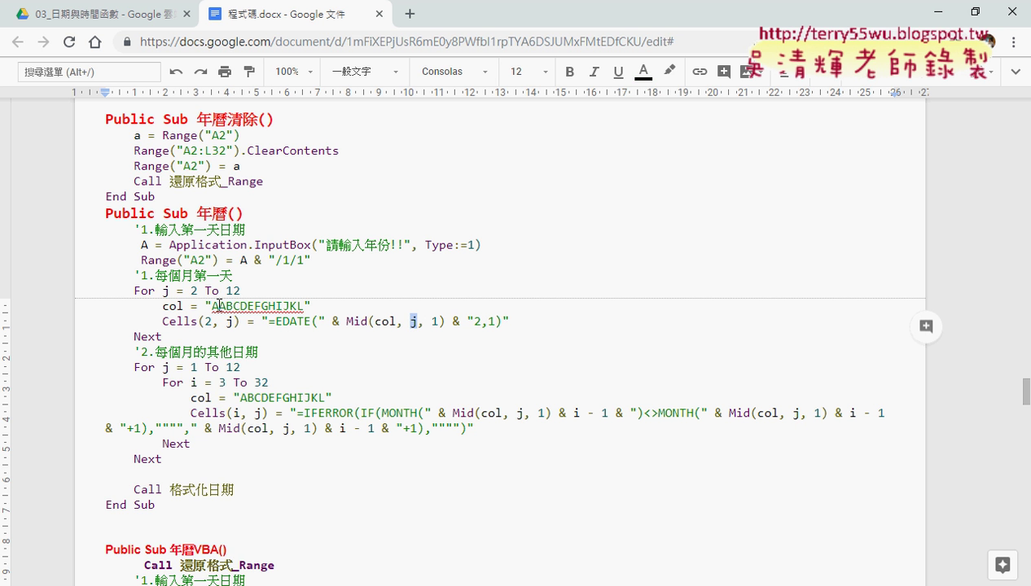
drag(214, 306, 224, 306)
Add a leading A to col ("AABCMEFGHIJKL") and delete - 1 to get Mid(col, j, 1).
click(936, 14)
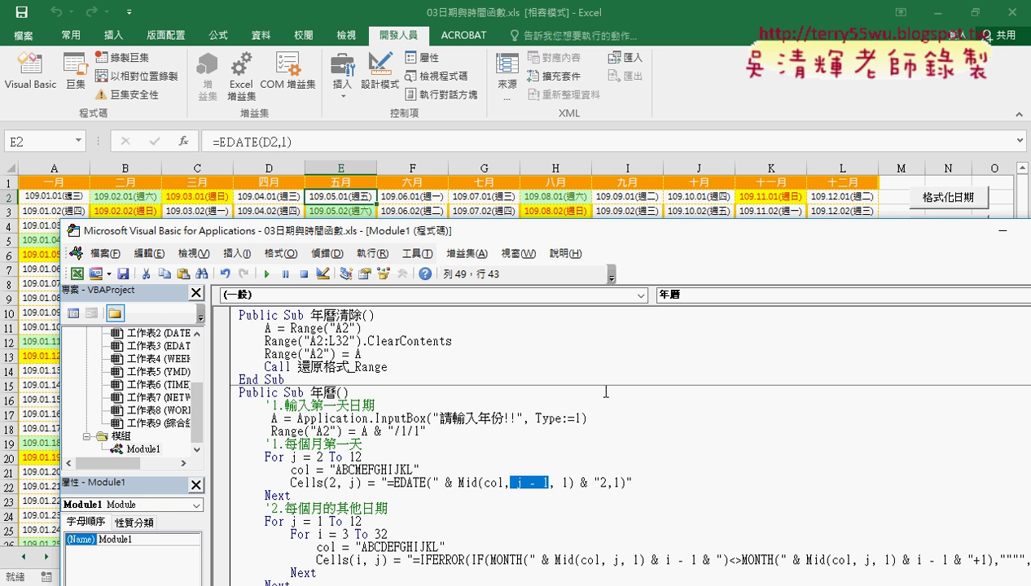
click(338, 470)
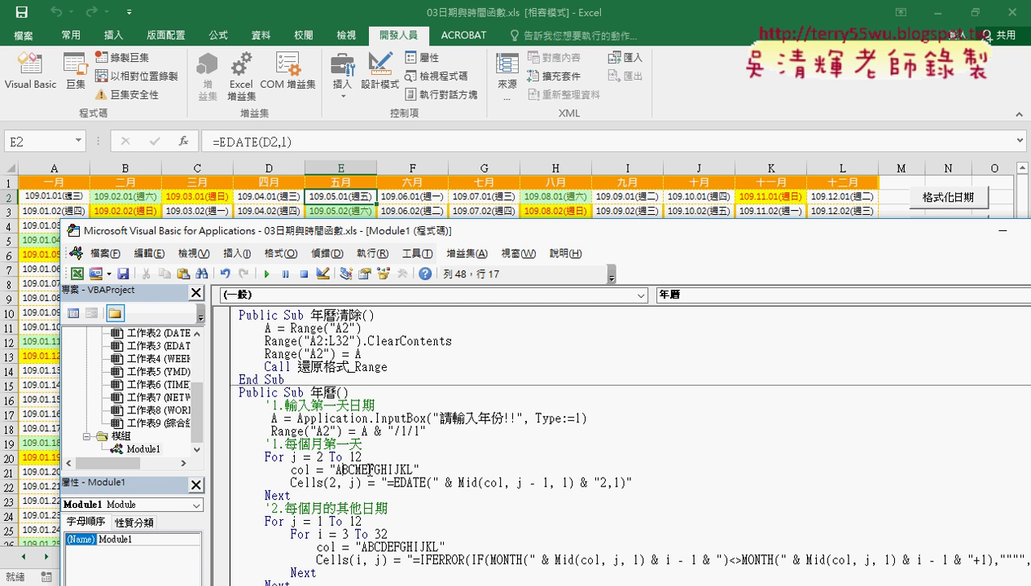
text(A)
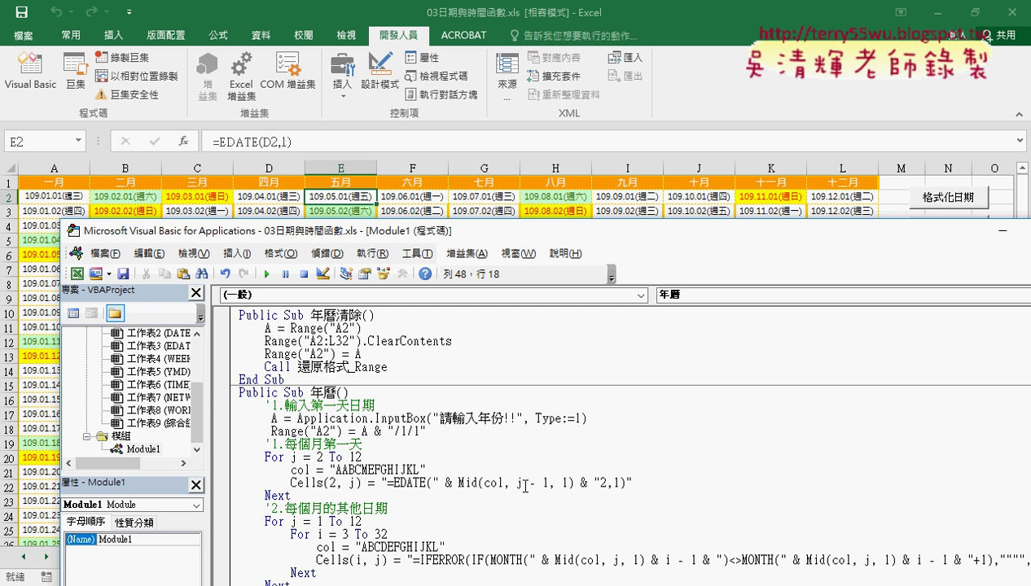
drag(521, 482, 548, 482)
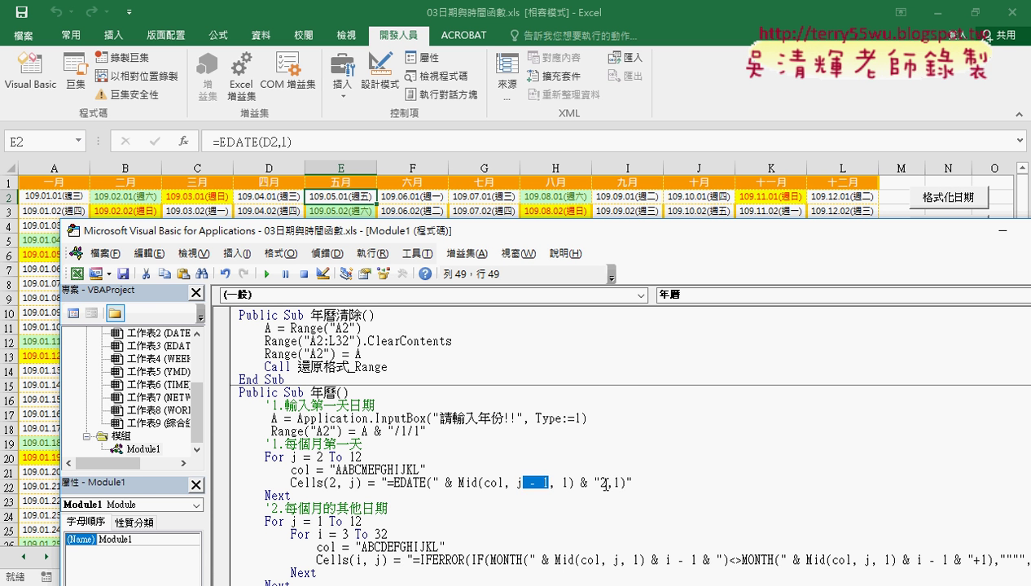
key(Delete)
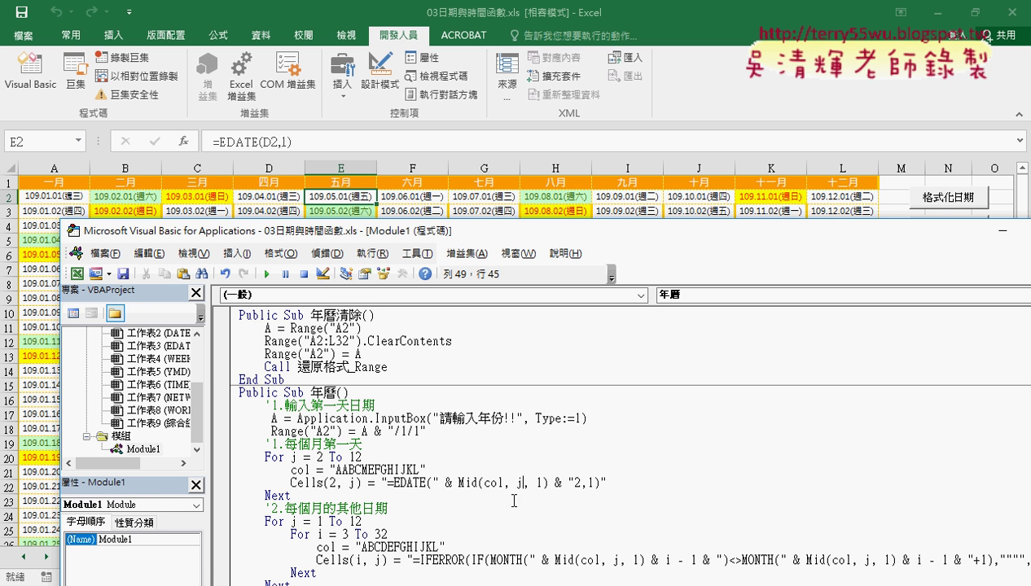
drag(335, 470, 343, 470)
click(337, 470)
drag(336, 469, 350, 470)
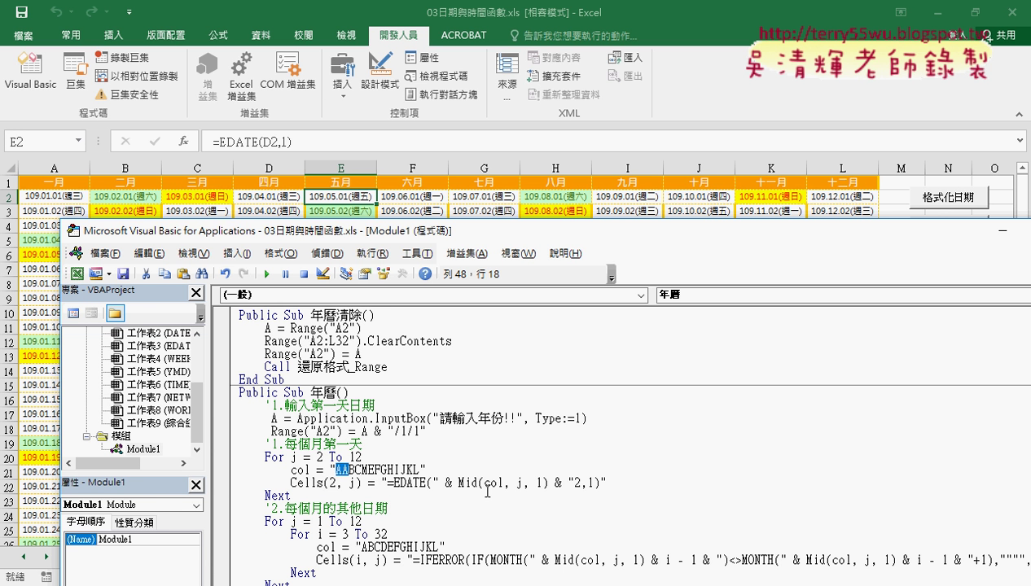
drag(439, 482, 556, 484)
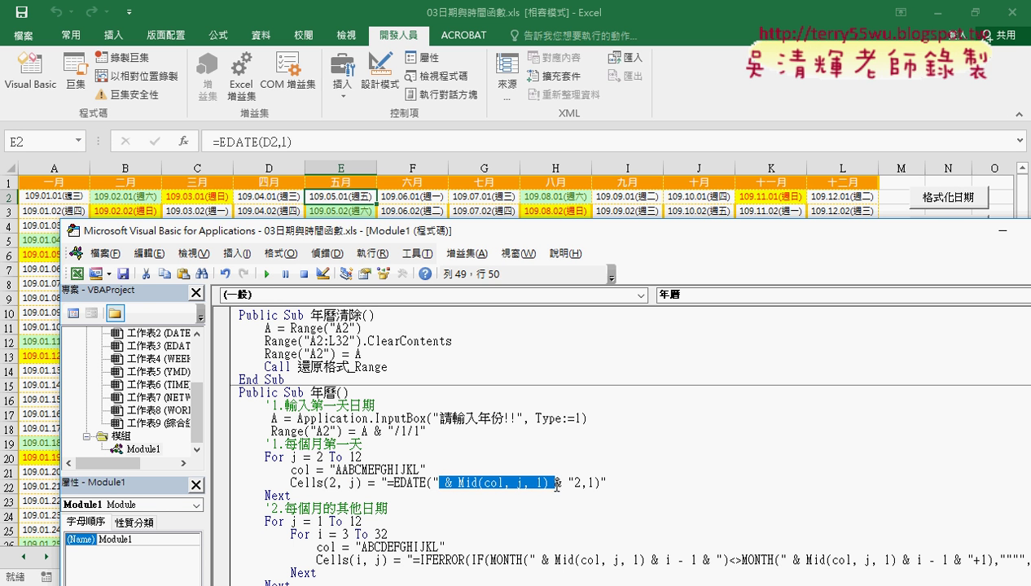
drag(340, 470, 349, 470)
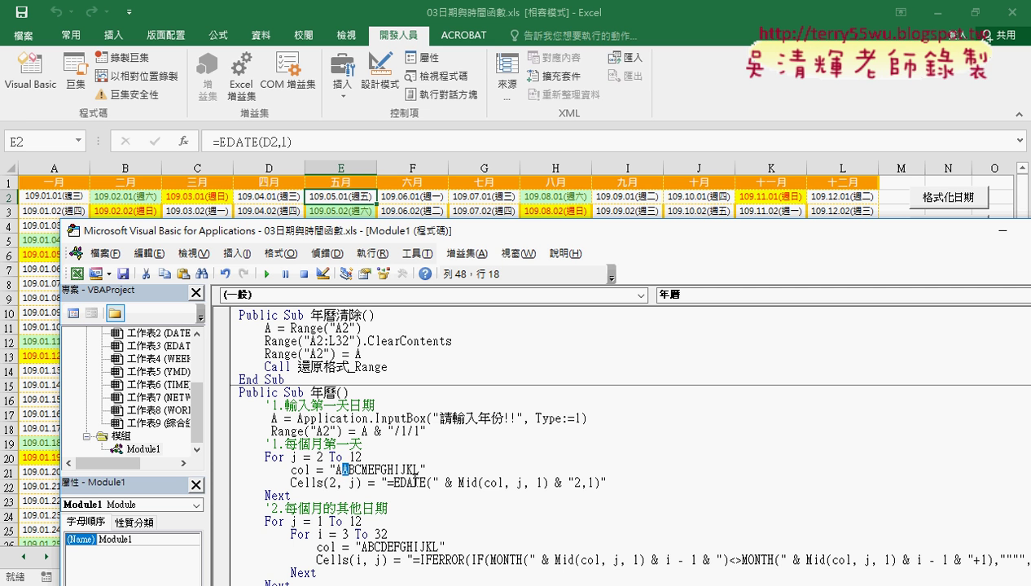
click(354, 469)
click(494, 486)
click(368, 480)
Set breakpoints on both For loops and run 年曆清除 to clear the calendar.
click(225, 523)
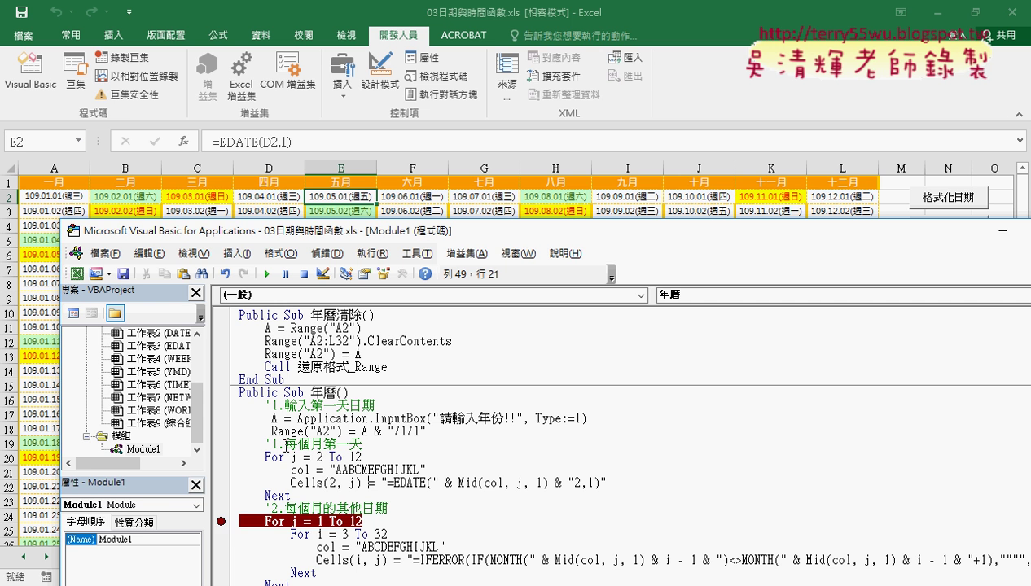
click(268, 275)
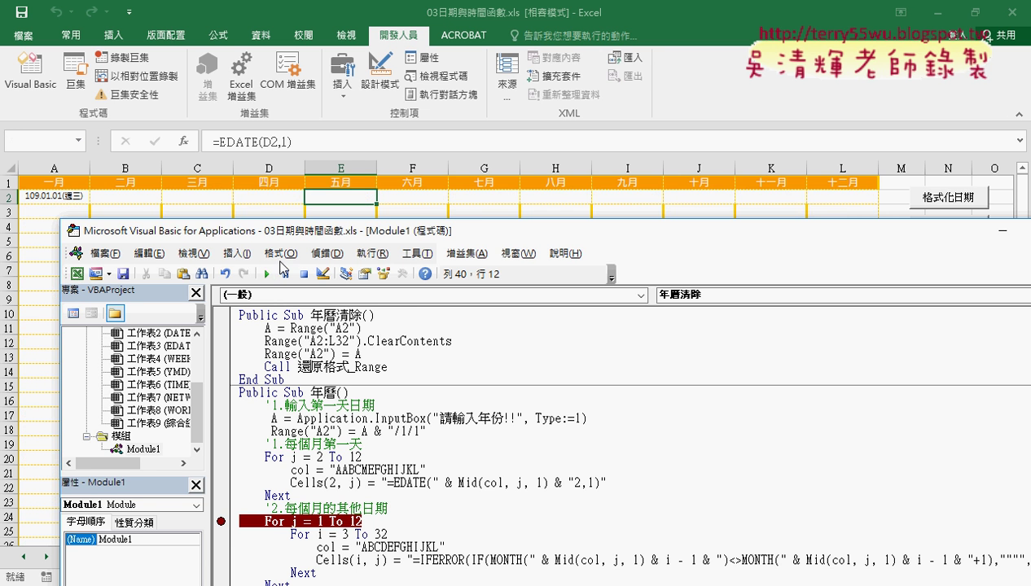
drag(301, 236, 405, 122)
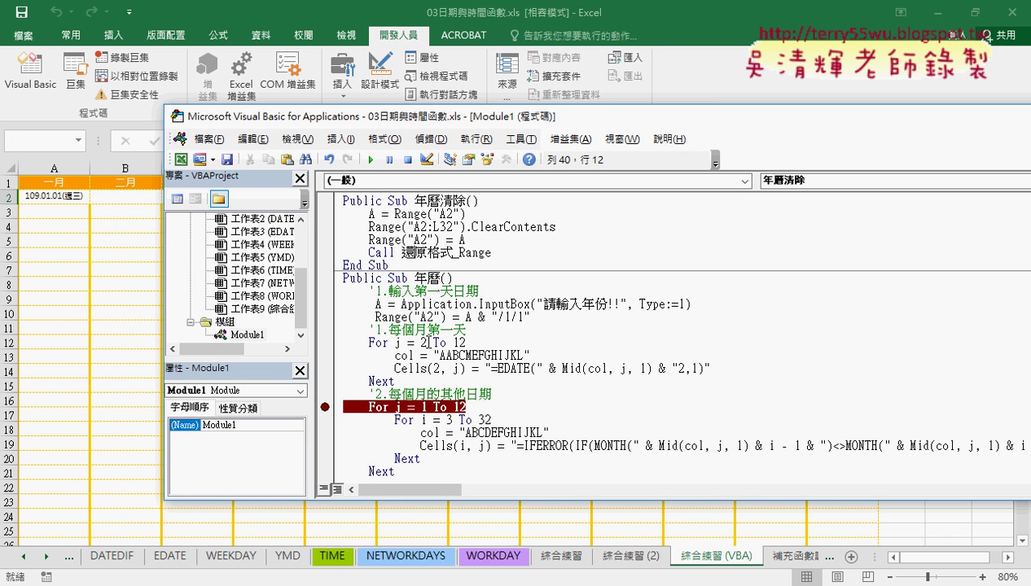
click(325, 343)
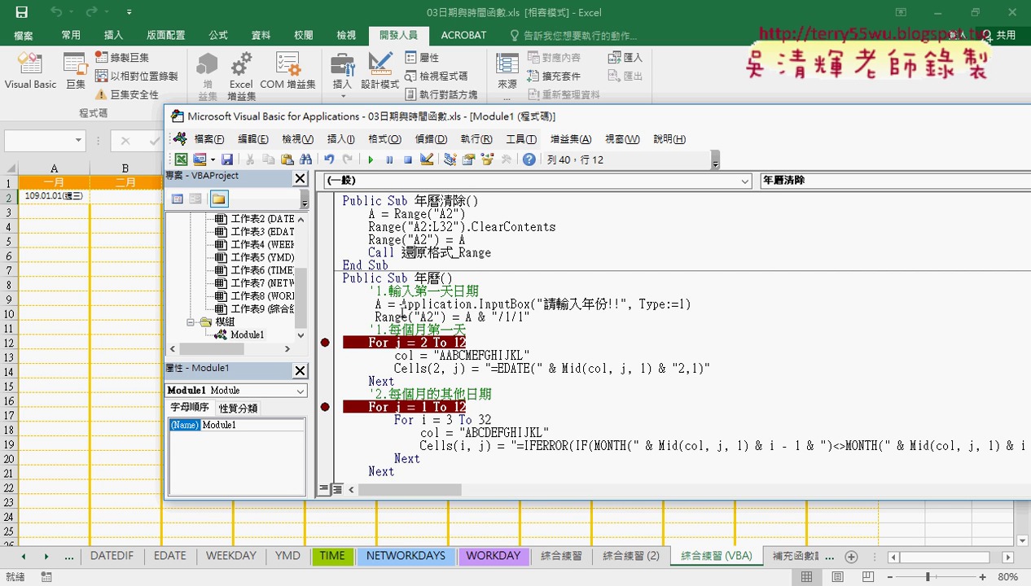
Run 年曆 with year 2020 and confirm A2 holds 2020/1/1 at the breakpoint.
click(399, 304)
click(370, 160)
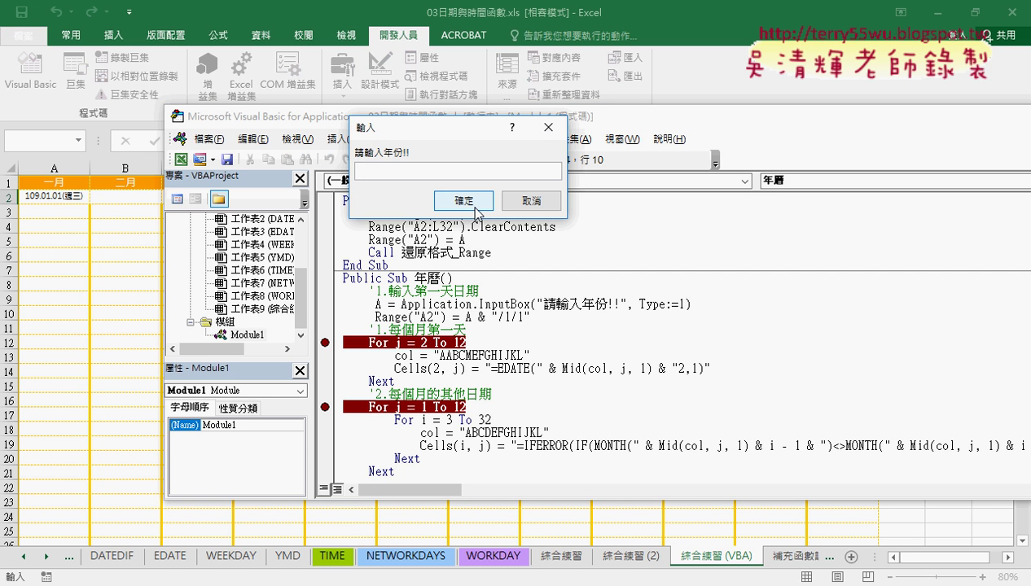
text(2020)
click(478, 213)
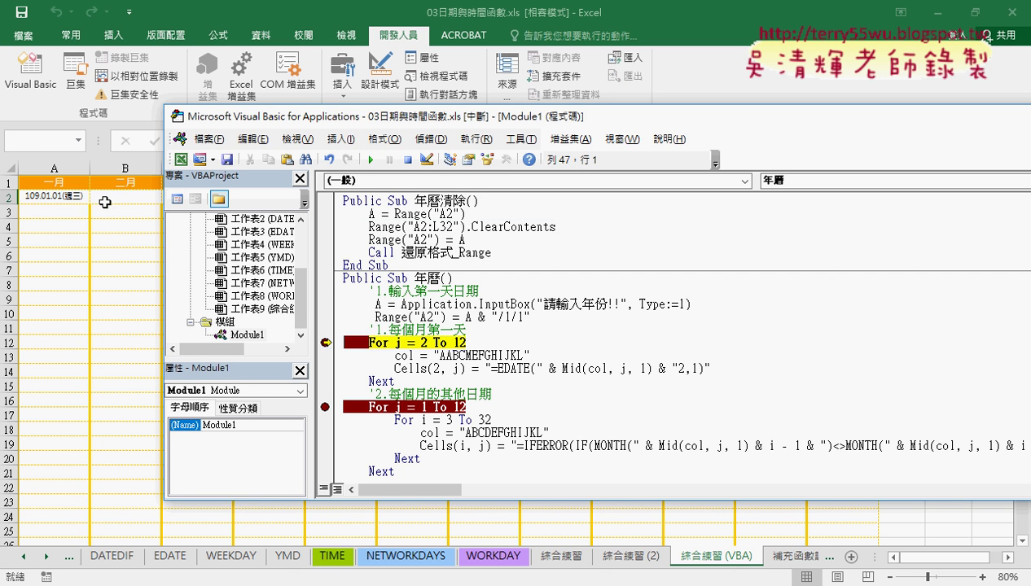
drag(285, 121, 298, 192)
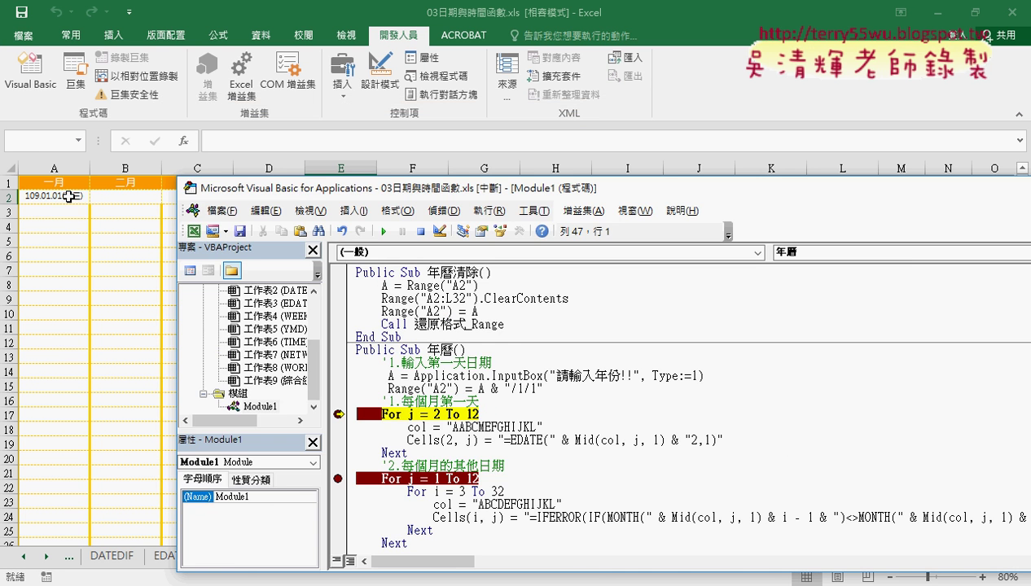
click(68, 195)
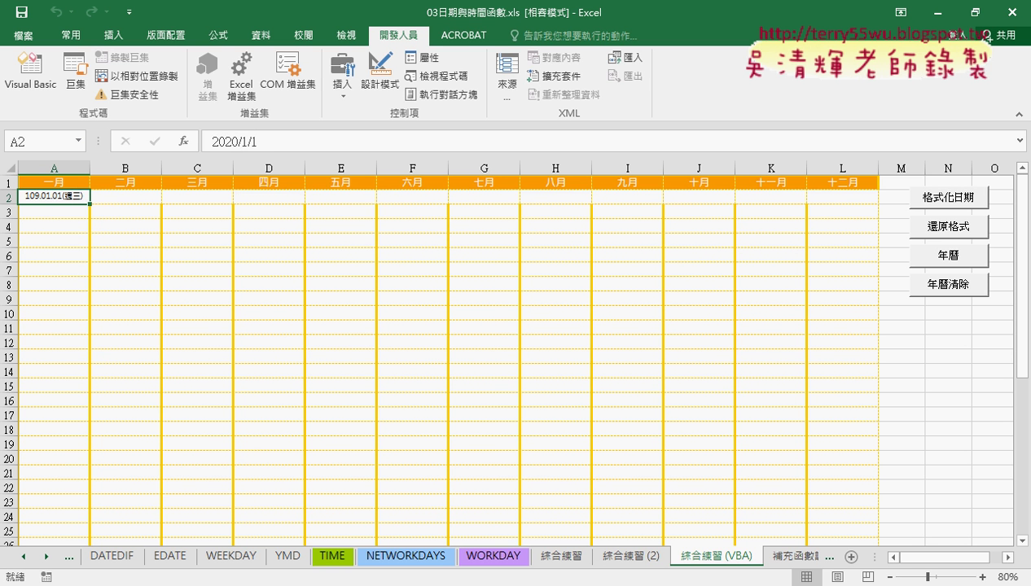
click(301, 521)
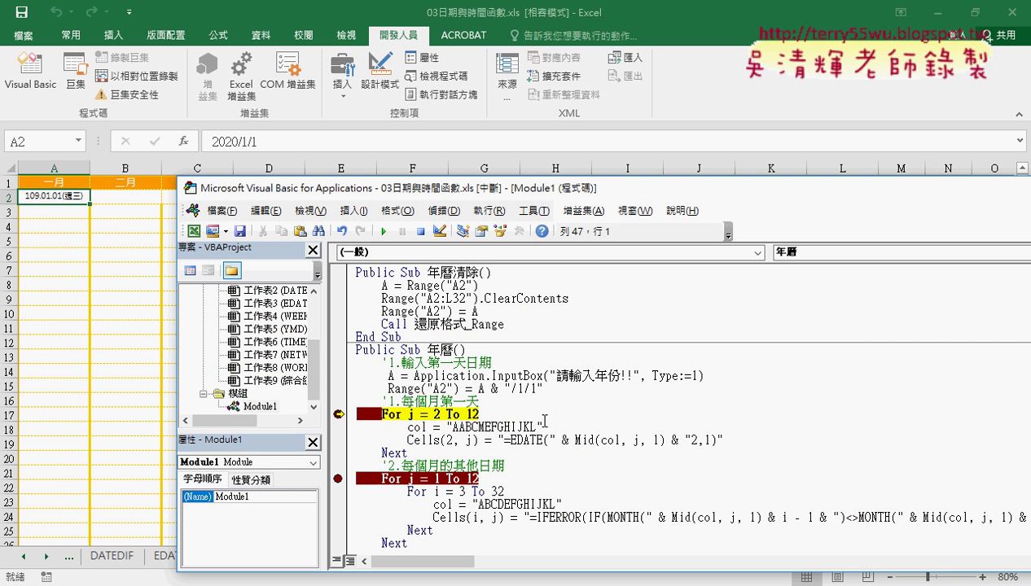
Step the month loop with F8 until B2 and C2 get February and March.
key(F8)
key(F8)
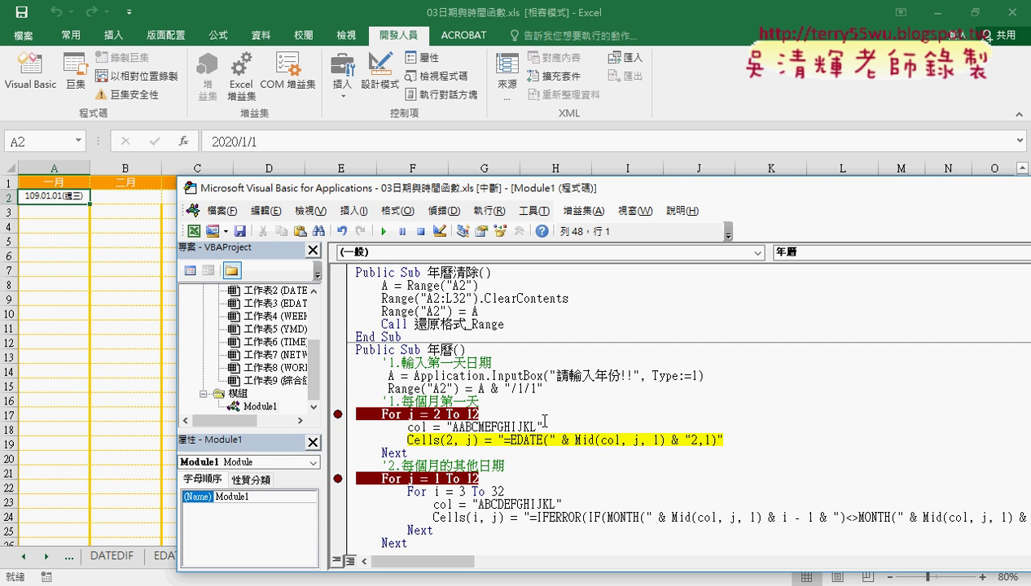
mouse_move(416, 427)
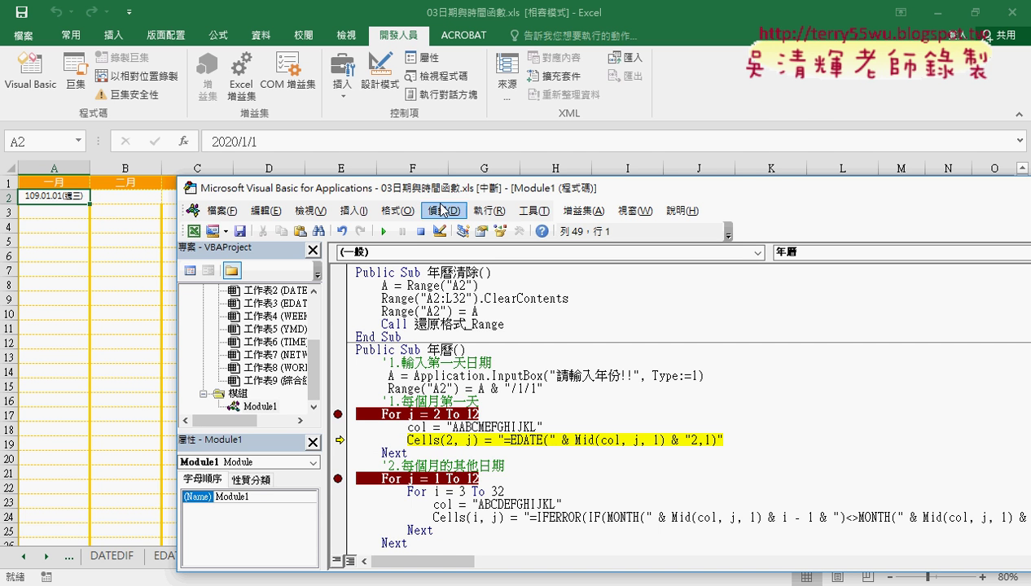
drag(437, 188, 406, 242)
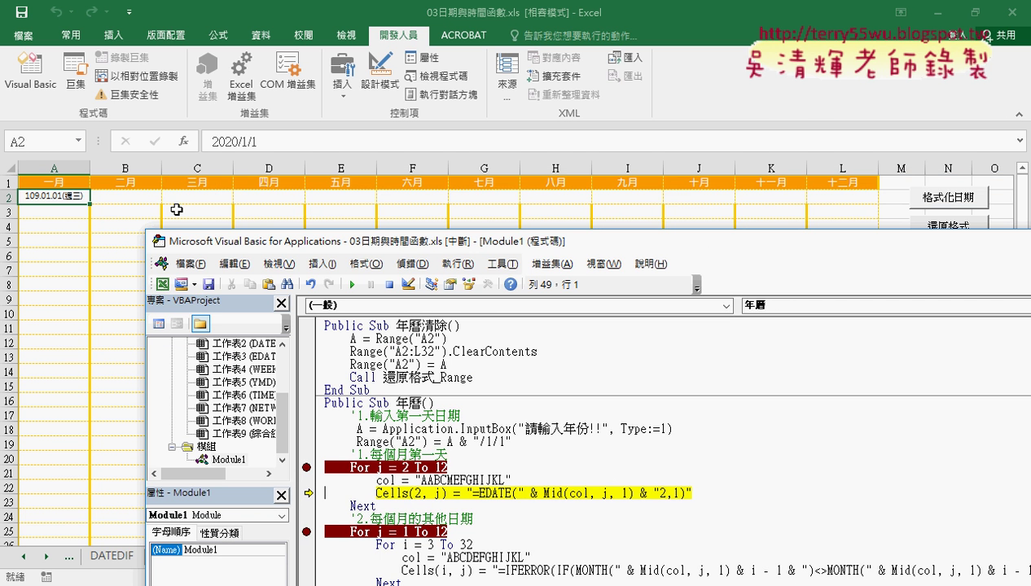
key(F8)
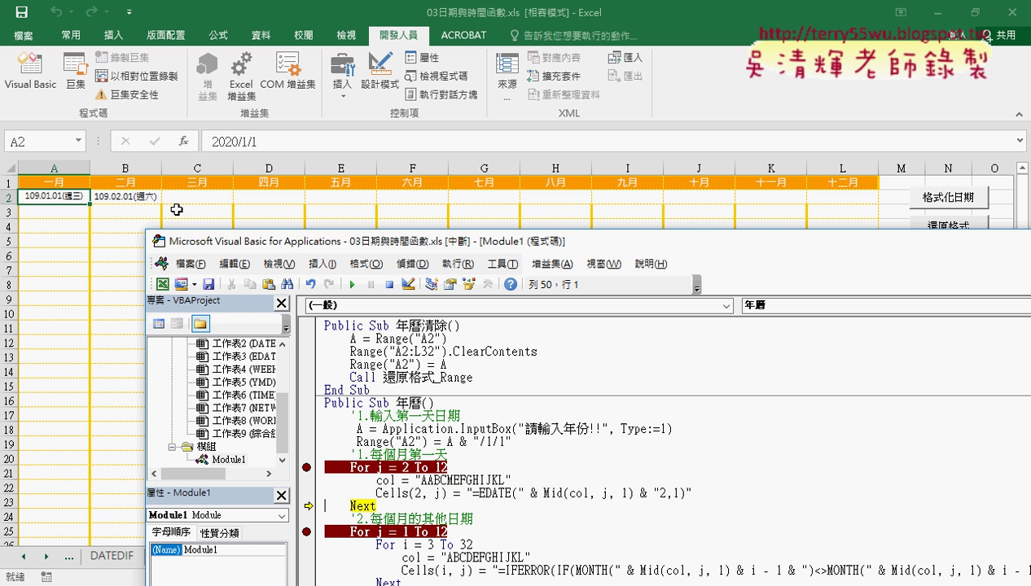
key(F8)
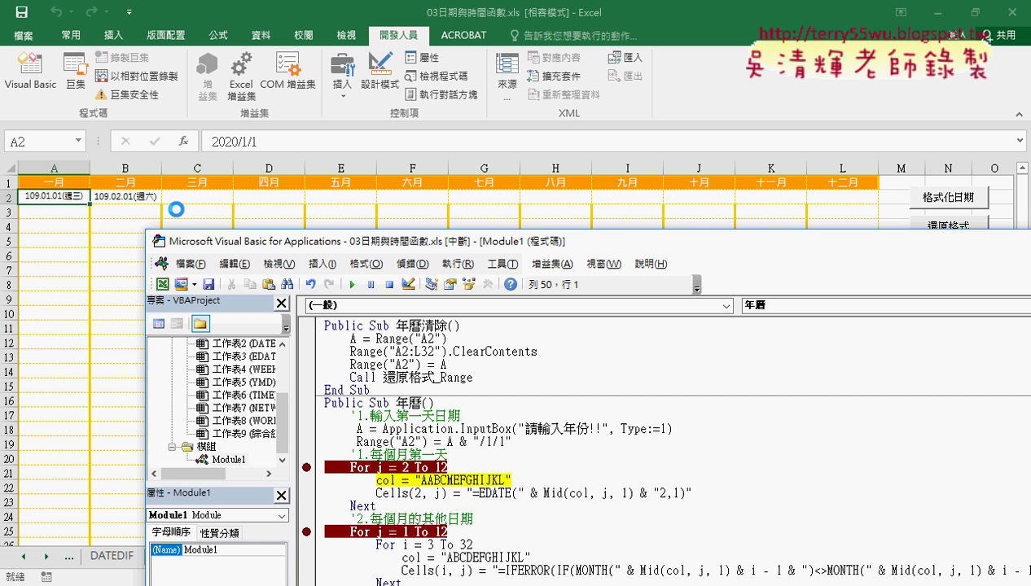
key(F8)
key(F8)
key(F8)
key(F8)
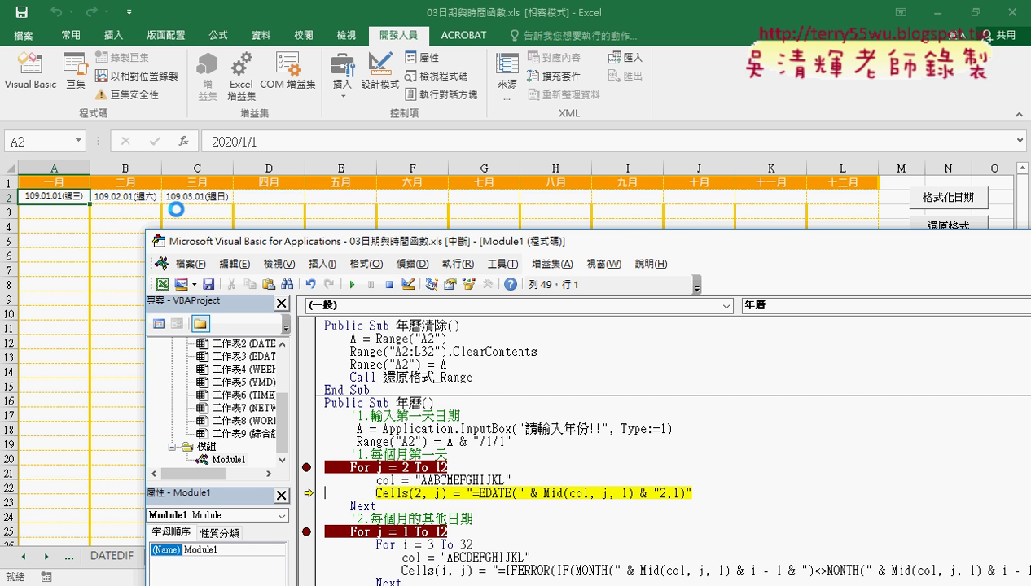
key(F8)
key(F8)
key(F8)
key(F8)
key(F8)
key(F8)
key(F8)
key(F8)
key(F8)
key(F8)
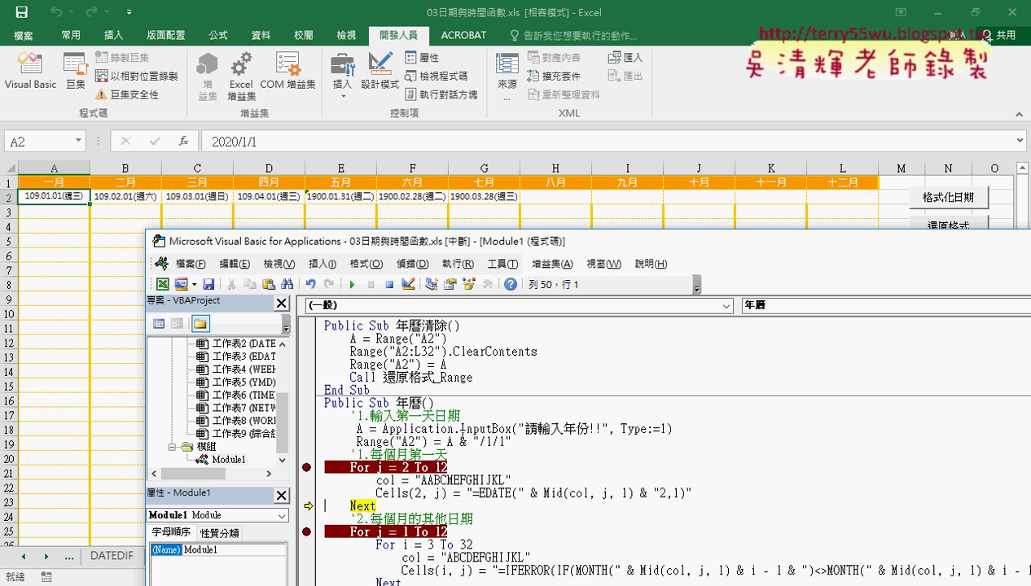
Change the M to D so col reads "AABCDEFGHIJKL" and rewind to the month loop.
click(454, 480)
drag(455, 480, 448, 481)
click(454, 480)
drag(308, 505, 317, 469)
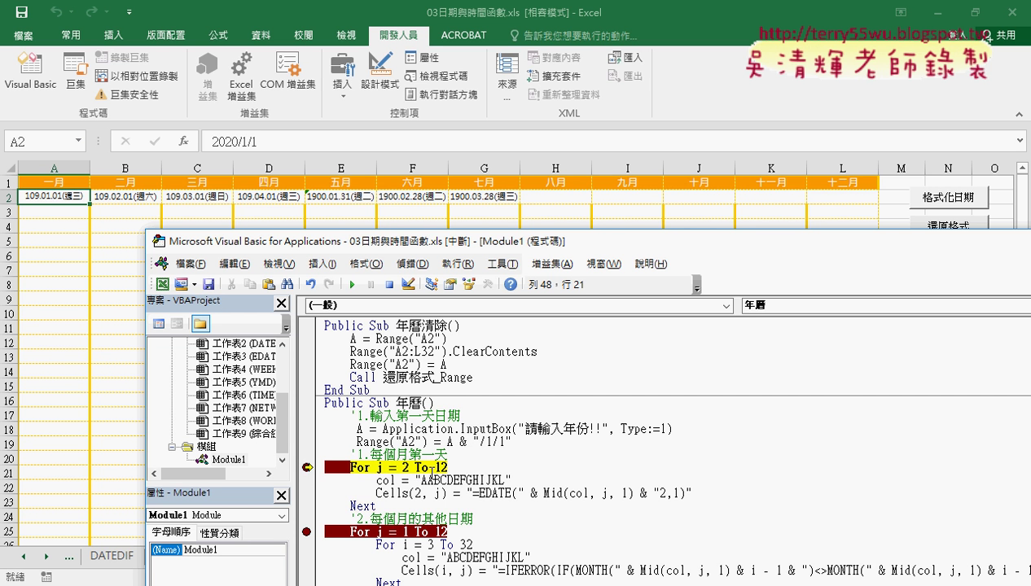
Step the corrected loop with F8 until row 2 runs 109.01.01 through 109.12.01.
key(F8)
key(F8)
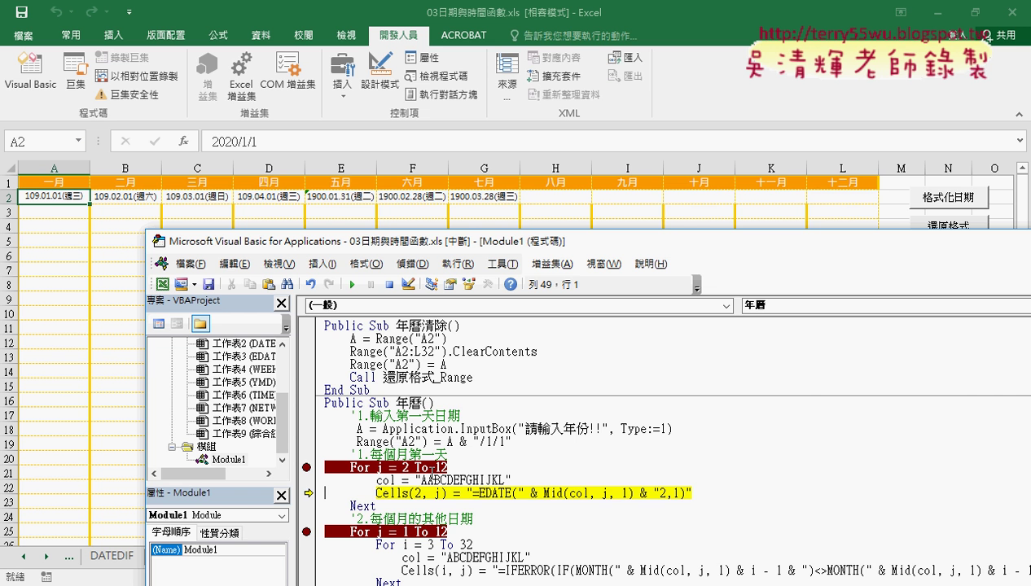
key(F8)
key(F8)
key(F8)
key(F8)
key(F8)
key(F8)
key(F8)
key(F8)
key(F8)
key(F8)
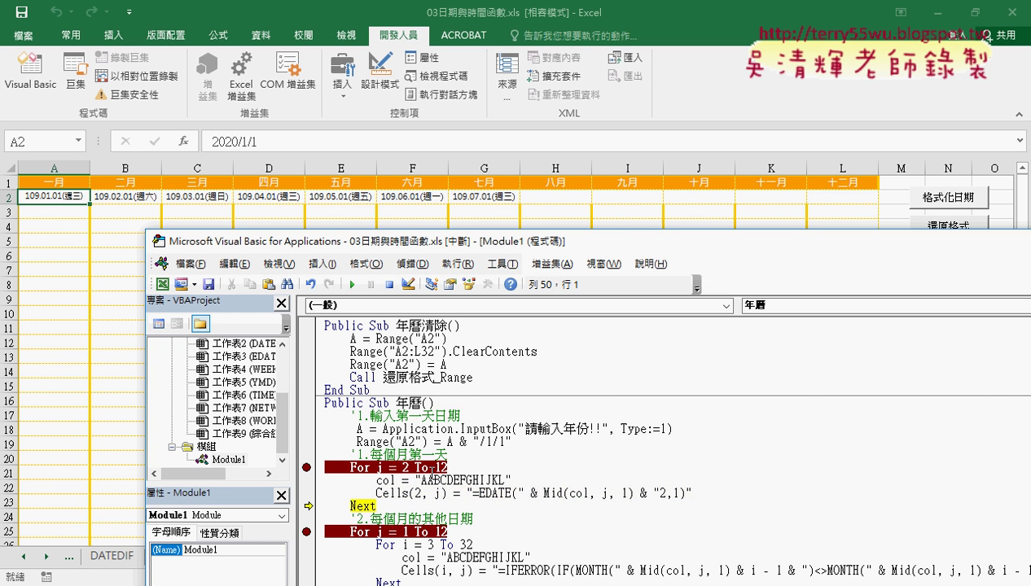
key(F8)
key(F8)
key(F8)
key(F8)
key(F8)
key(F8)
key(F8)
key(F8)
key(F8)
key(F8)
key(F8)
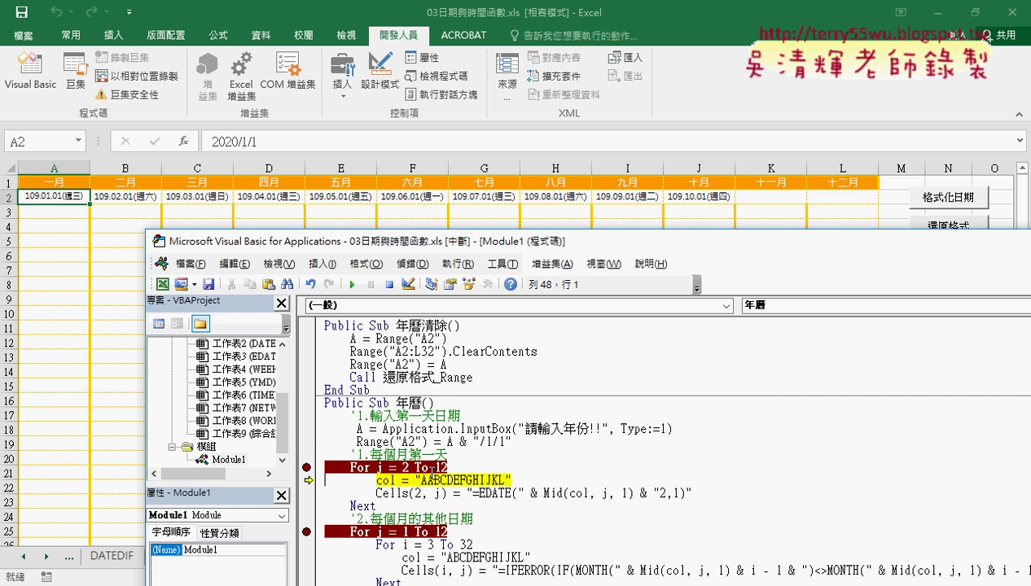
key(F8)
key(F8)
key(F8)
key(F8)
key(F8)
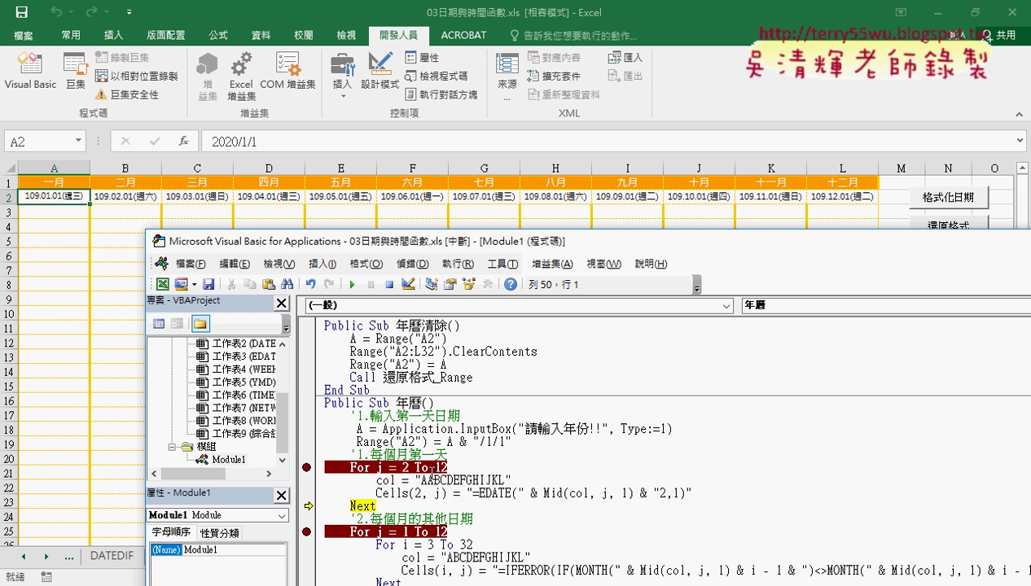
key(F8)
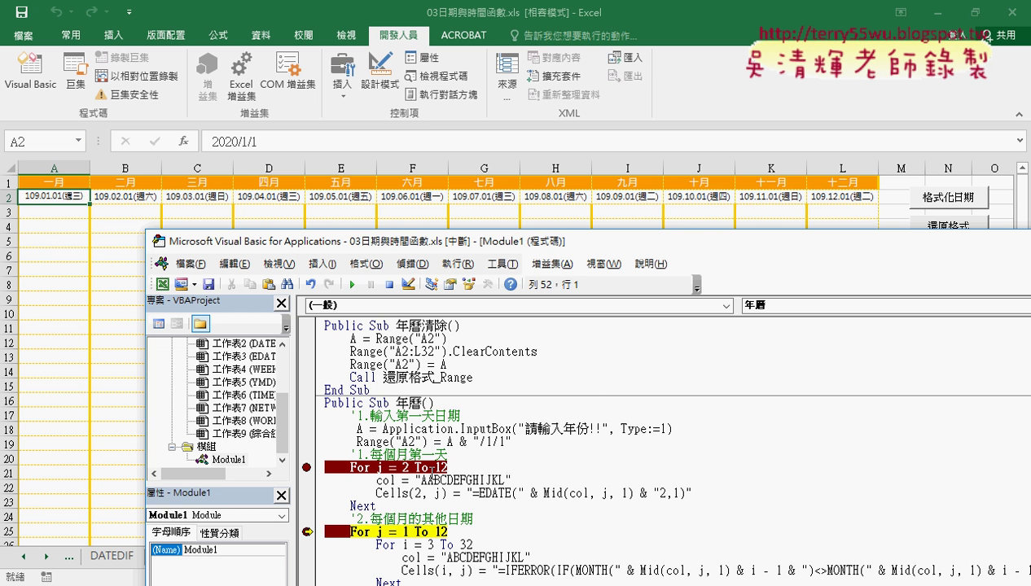
mouse_move(565, 246)
mouse_down()
mouse_move(538, 130)
mouse_move(538, 140)
mouse_move(398, 128)
mouse_move(436, 276)
mouse_up()
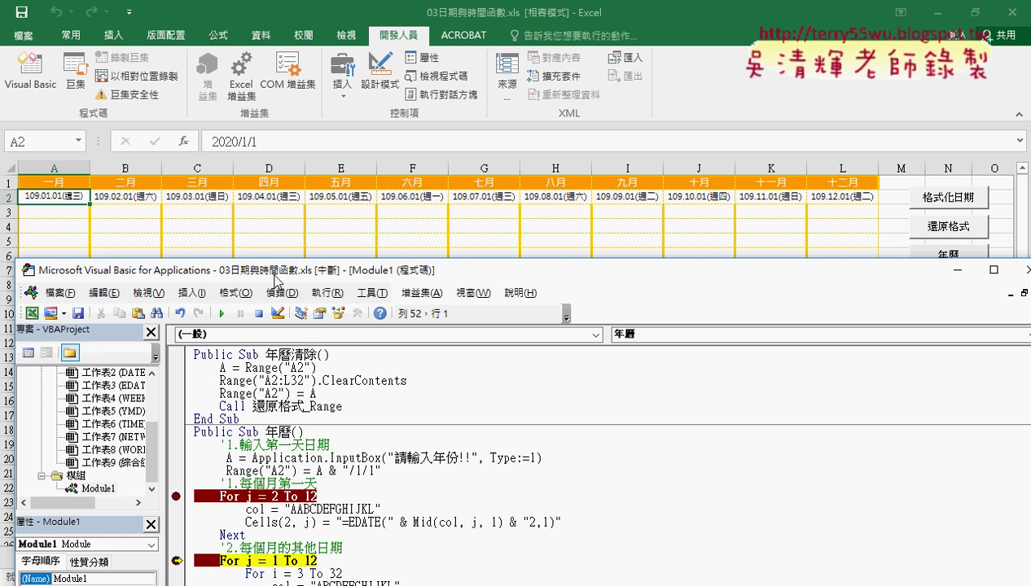
mouse_move(278, 277)
mouse_down()
mouse_move(399, 153)
mouse_move(408, 120)
mouse_up()
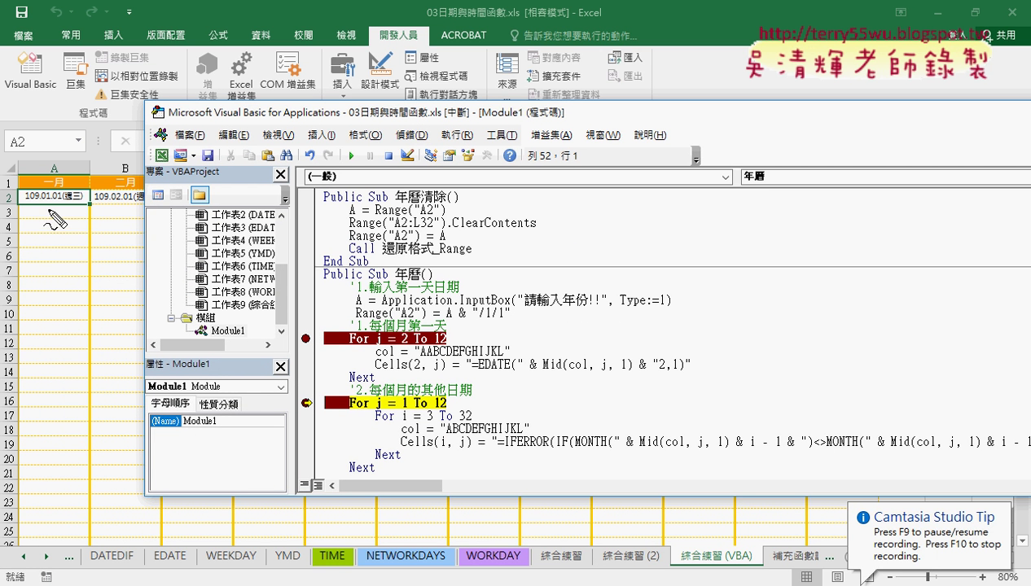
drag(50, 209, 46, 368)
drag(19, 309, 67, 343)
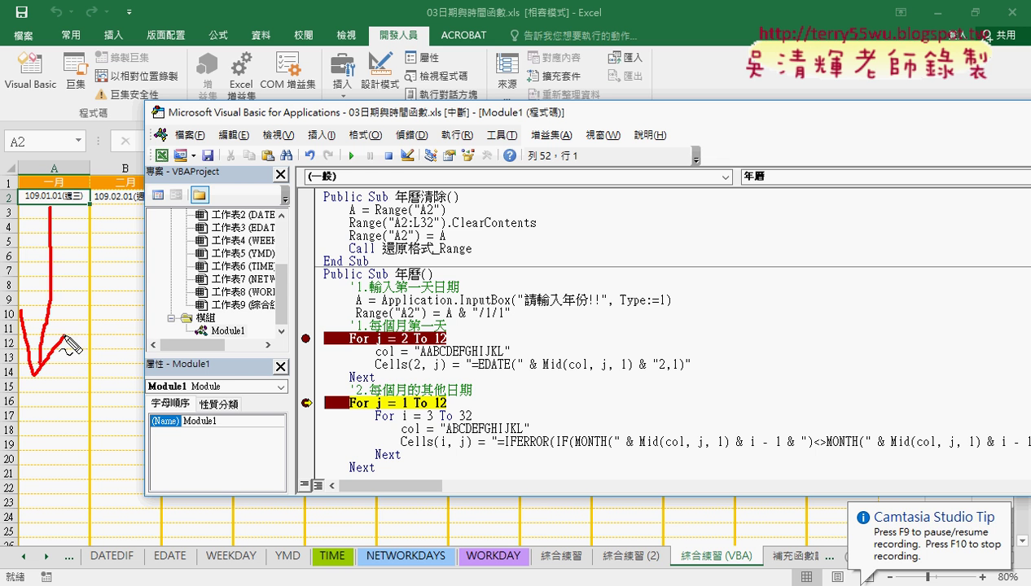
mouse_move(122, 205)
mouse_down()
mouse_move(137, 380)
mouse_move(115, 368)
mouse_move(159, 341)
mouse_up()
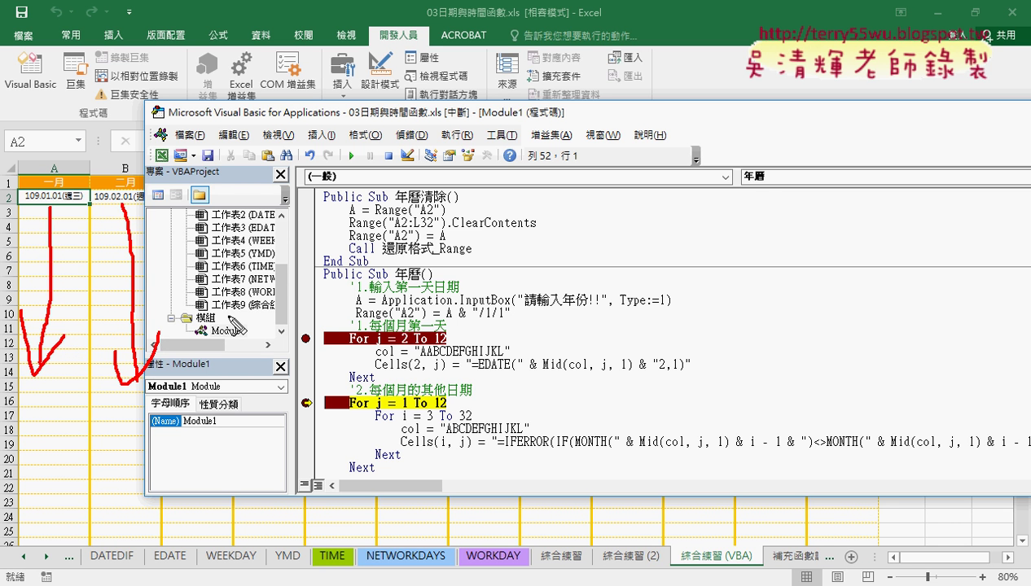
key(Escape)
click(461, 402)
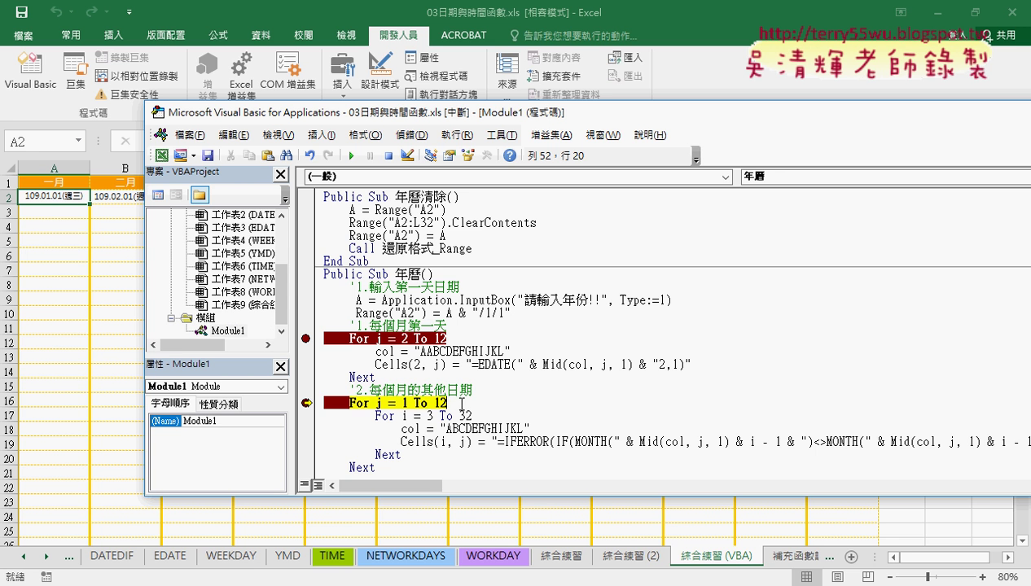
drag(461, 402, 321, 402)
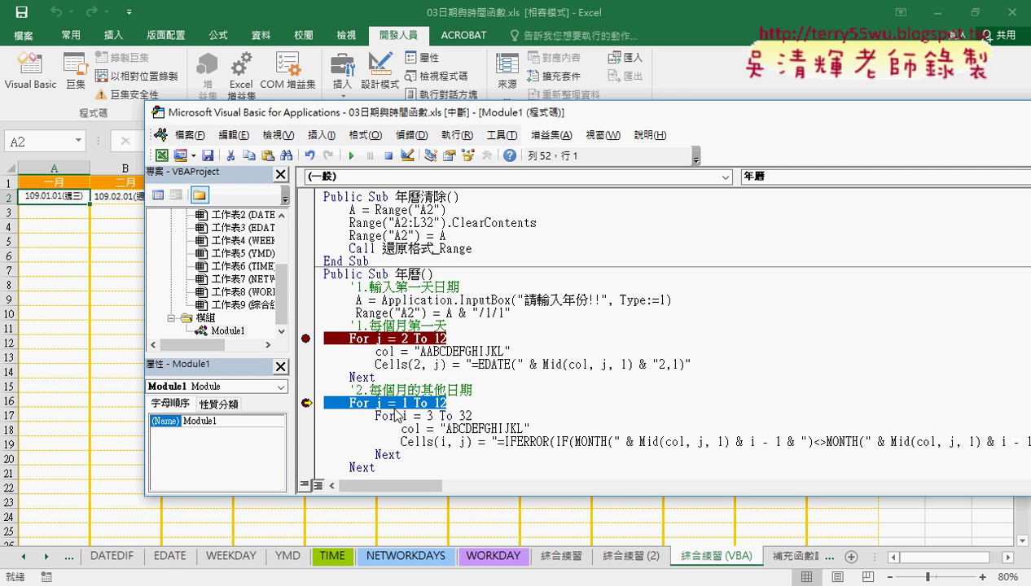
Break on For j = 1 To 12, step into the inner loop, and delete the IFERROR text.
key(F9)
key(F8)
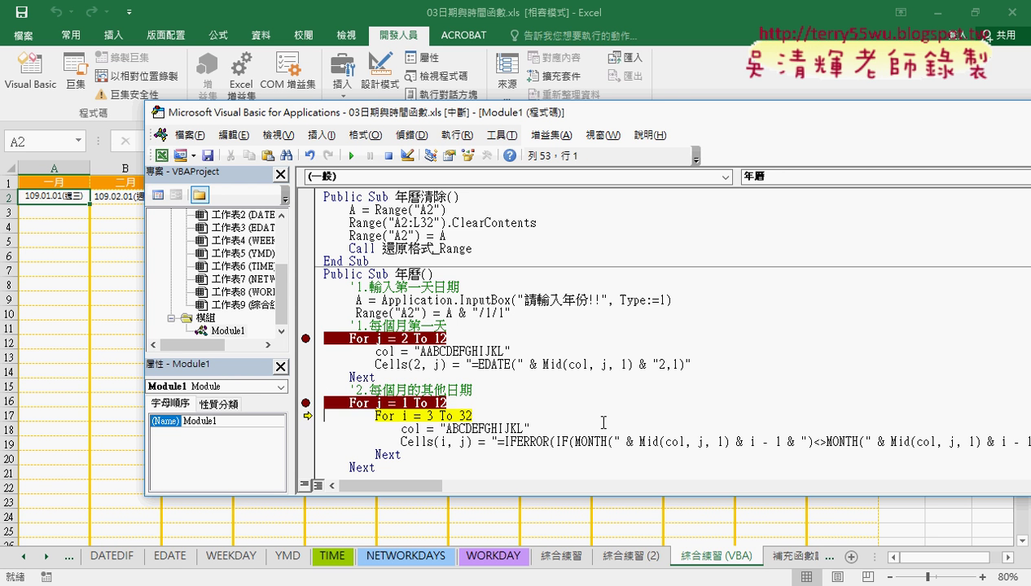
key(F8)
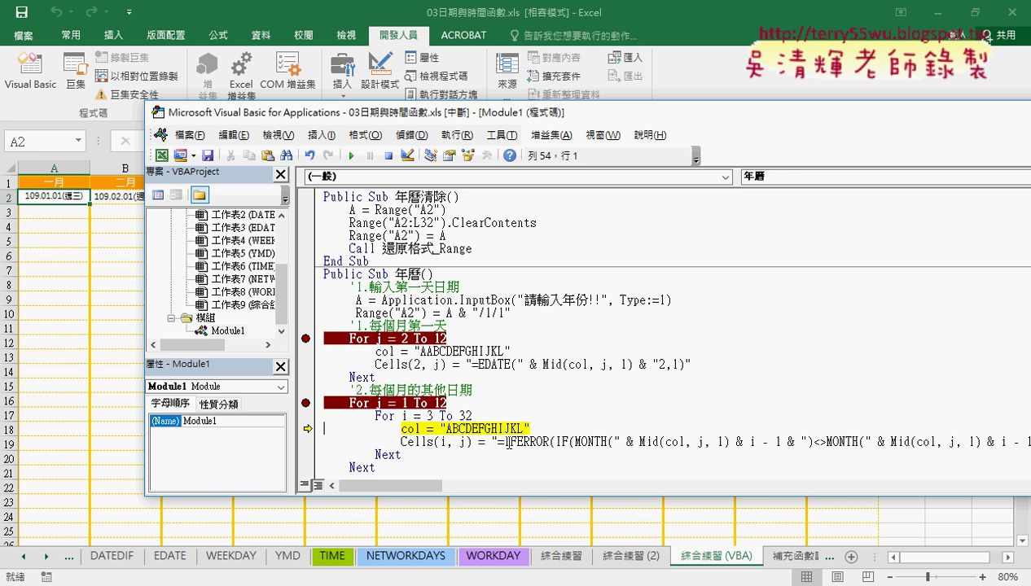
drag(498, 440, 1021, 442)
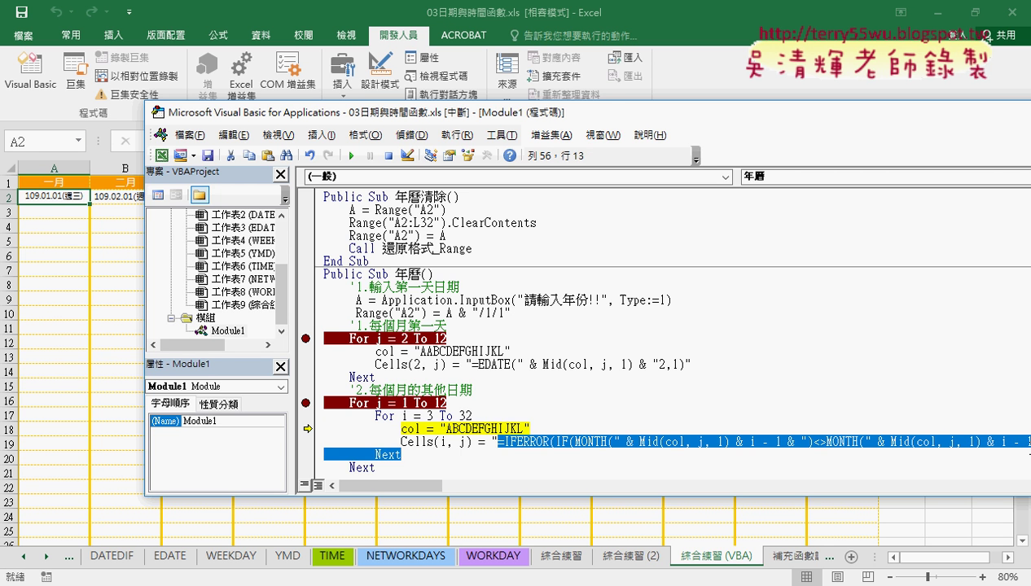
drag(680, 127, 472, 121)
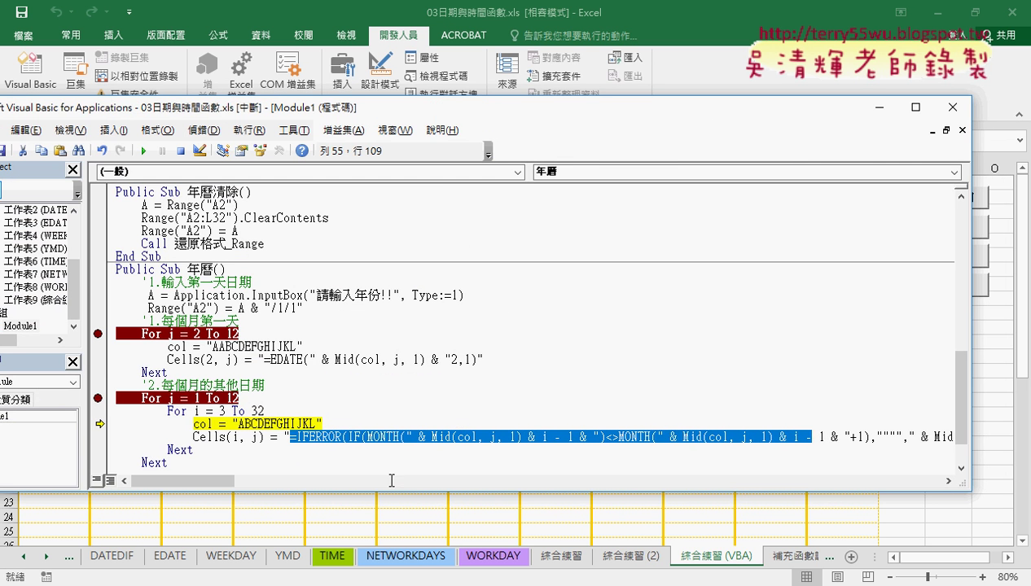
click(322, 425)
mouse_move(291, 439)
mouse_down()
mouse_move(967, 435)
mouse_move(950, 438)
mouse_up()
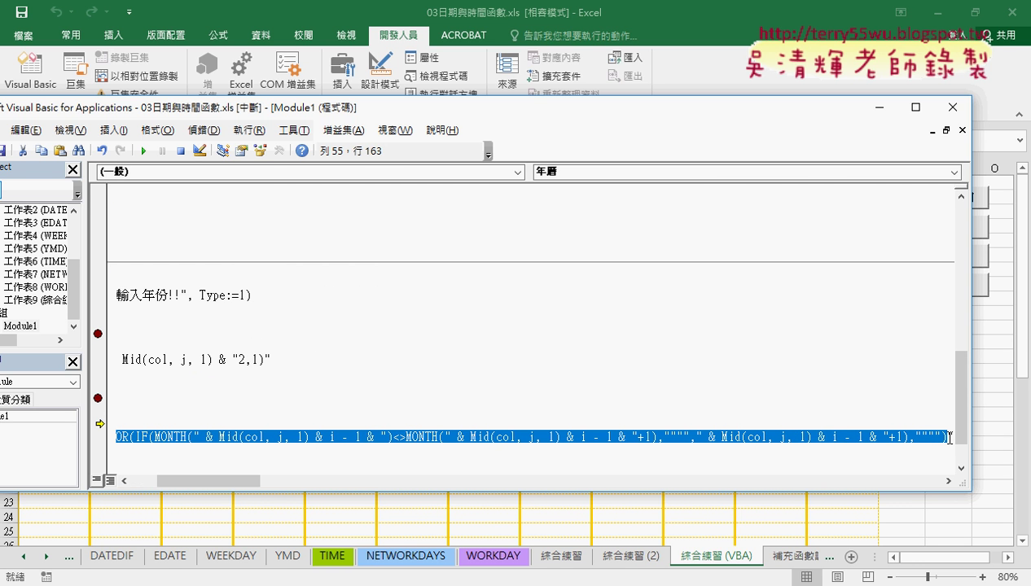
key(Delete)
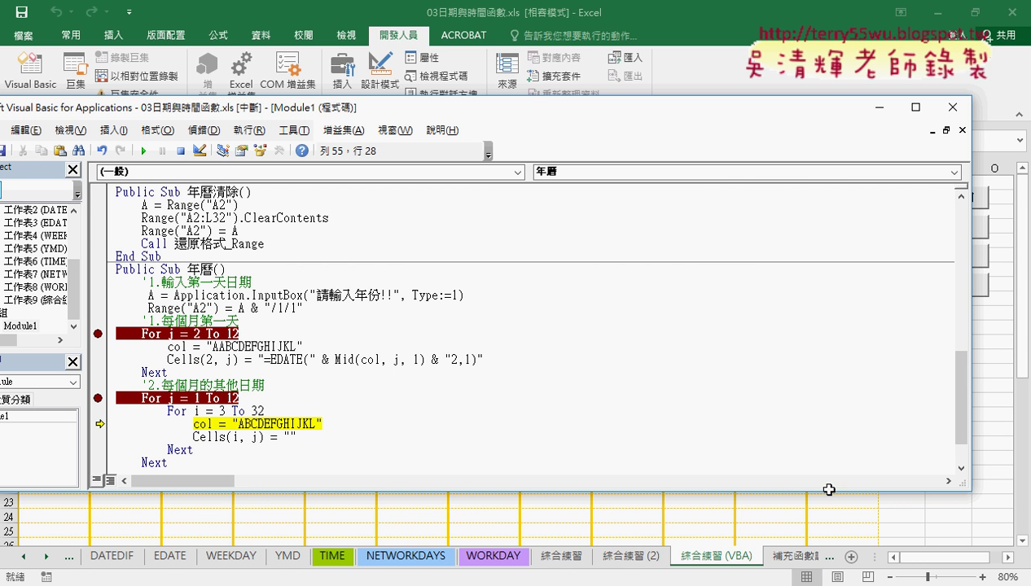
Copy cell A3's IFERROR formula from the 綜合練習 sheet's formula bar.
click(559, 559)
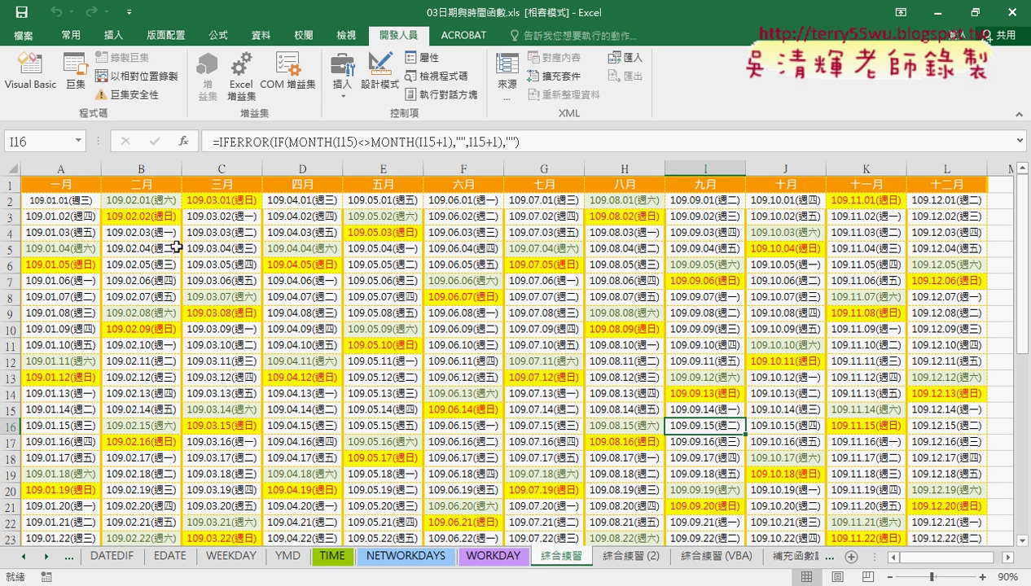
click(78, 201)
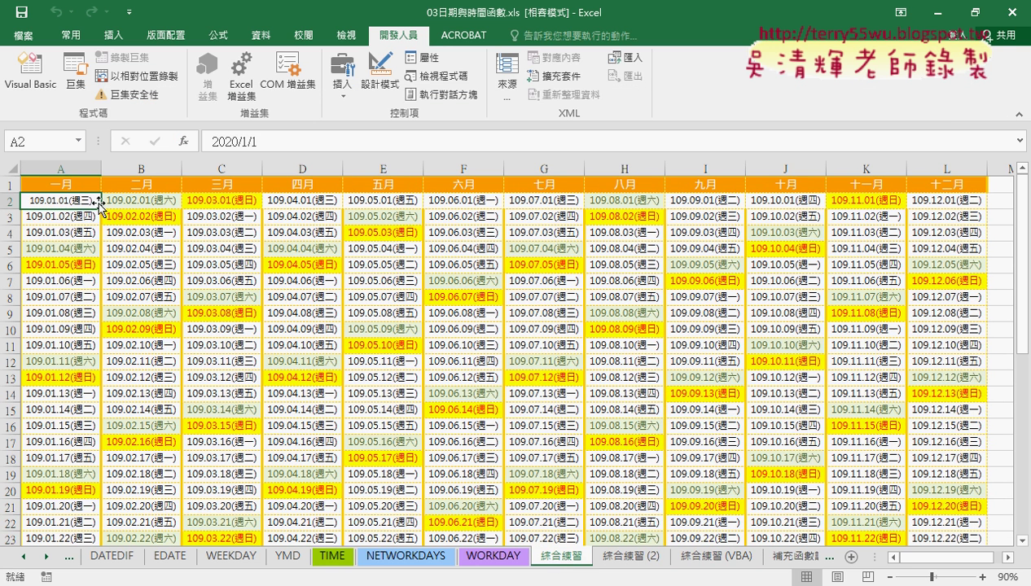
click(81, 216)
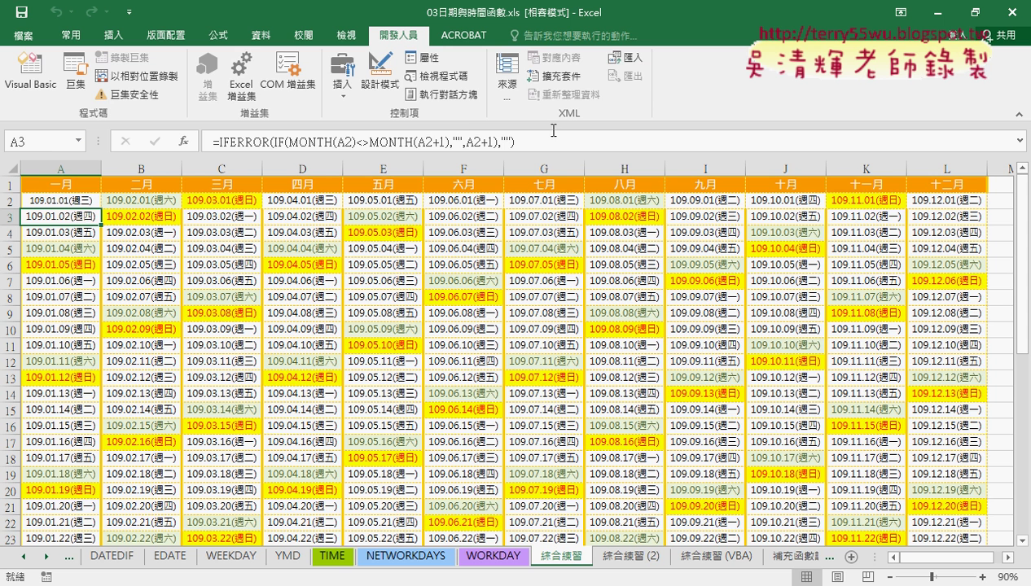
drag(541, 143, 212, 143)
right_click(308, 143)
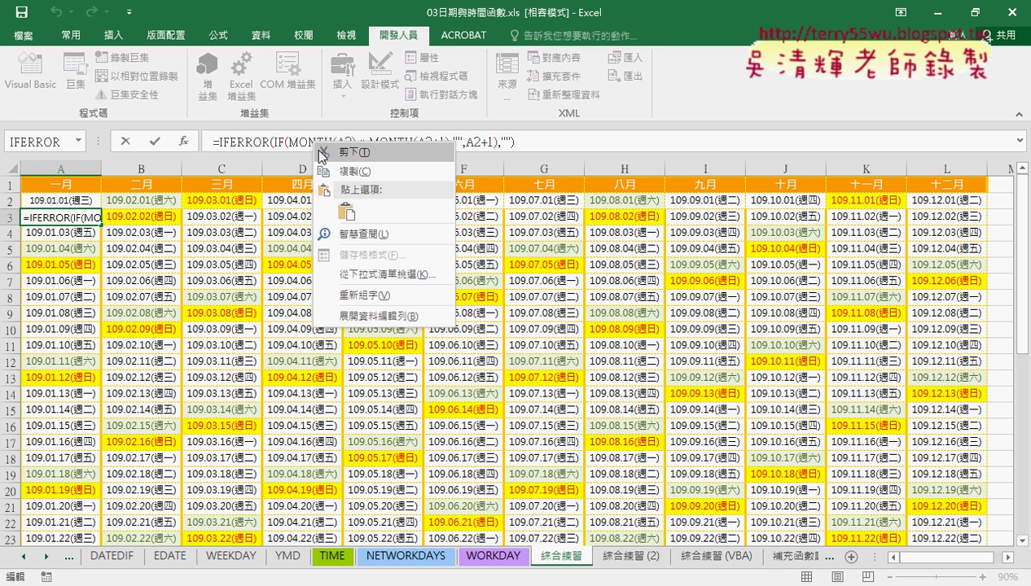
click(332, 172)
Return to the calendar sheet and leave A3 unchanged.
click(937, 14)
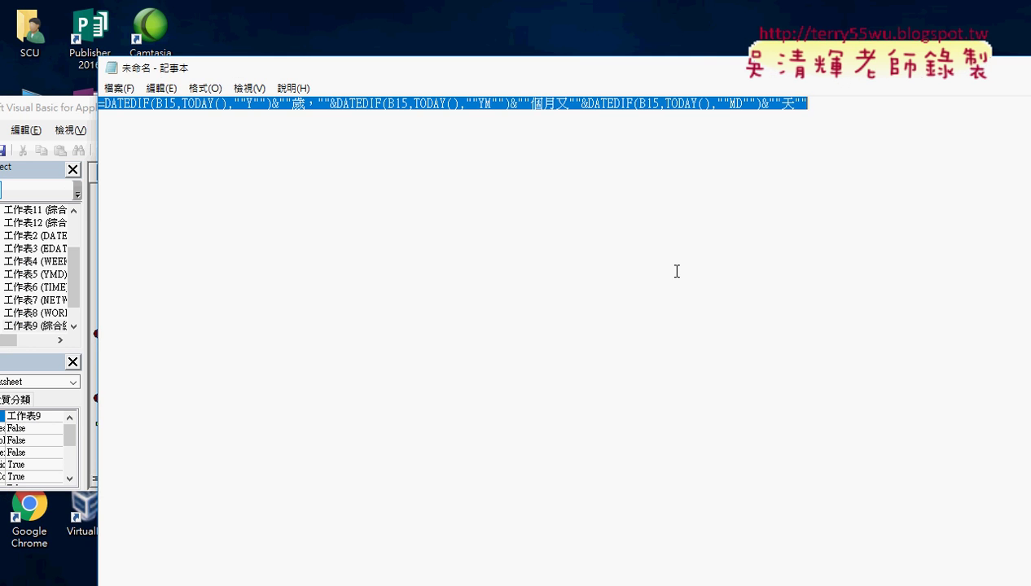
mouse_move(250, 579)
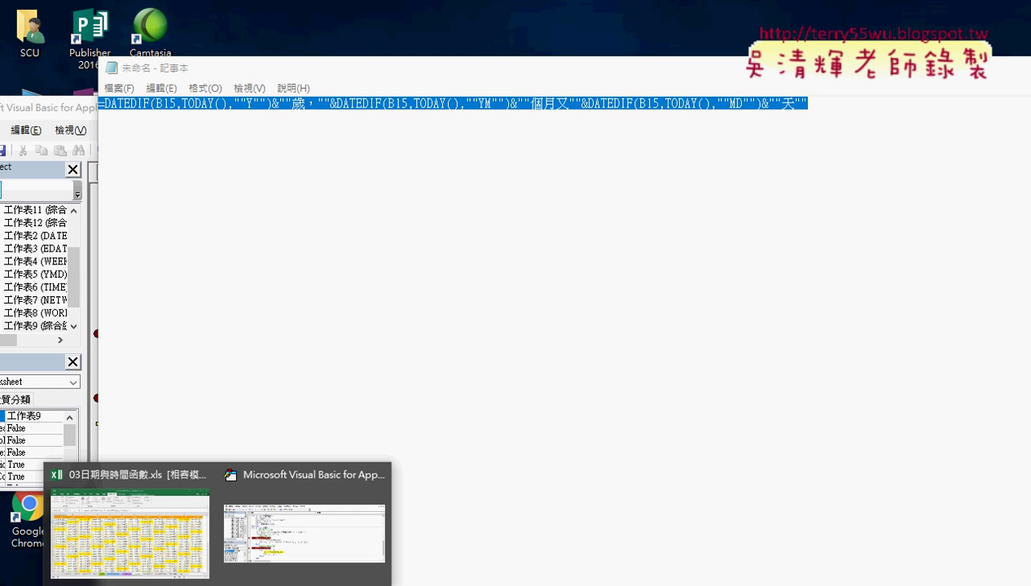
click(278, 534)
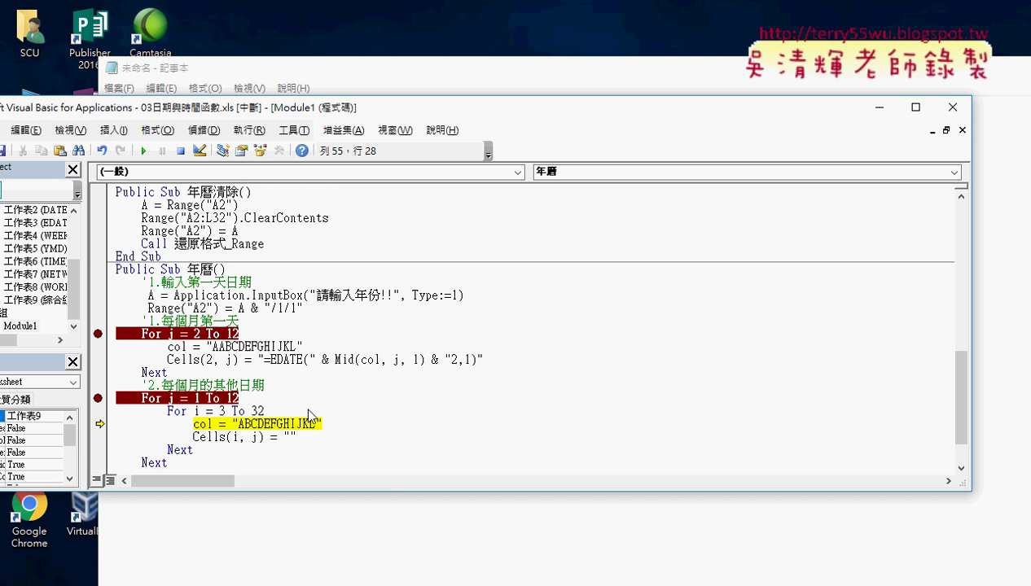
mouse_move(244, 579)
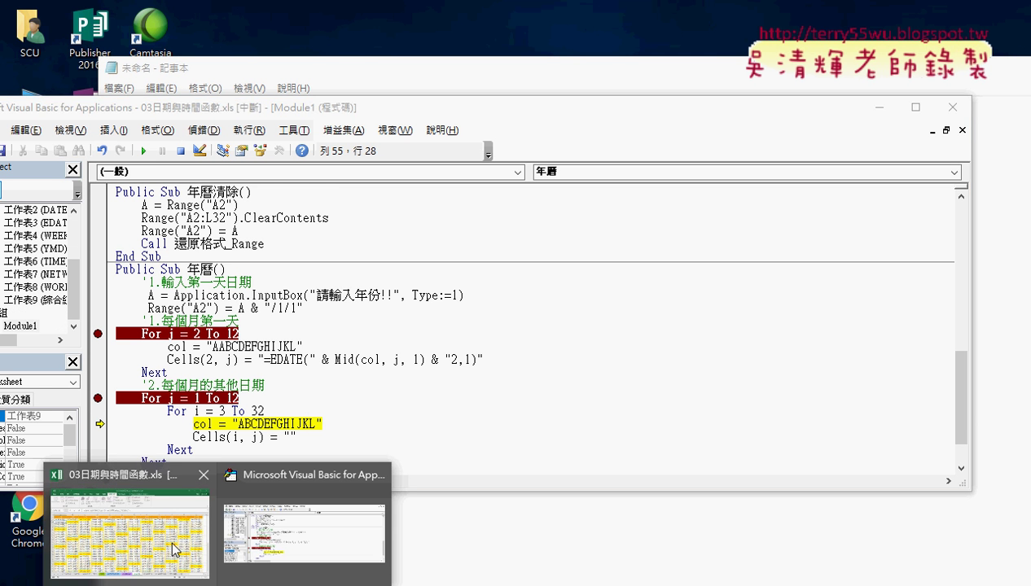
click(169, 537)
click(125, 141)
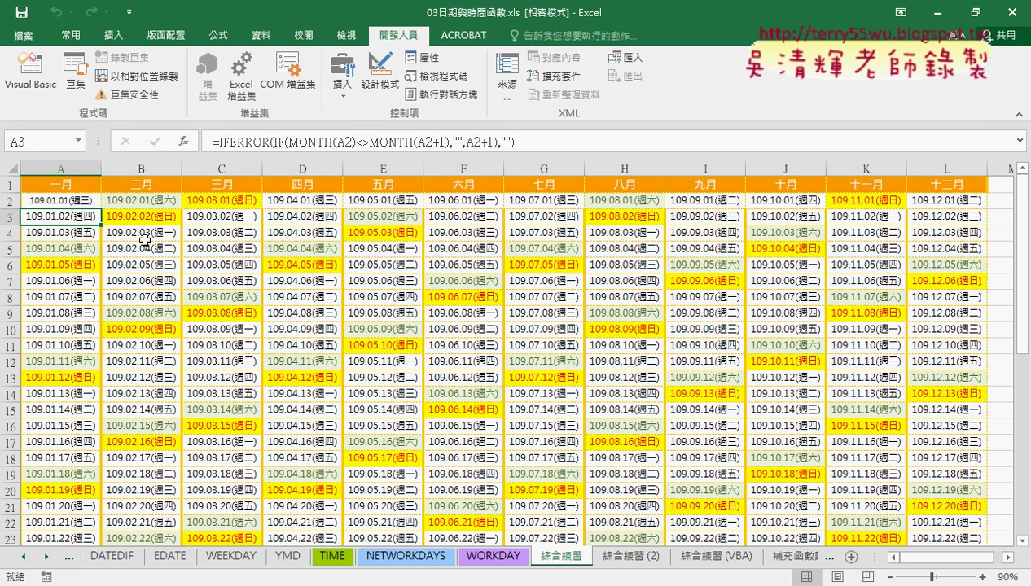
Paste the IFERROR formula into Cells(i, j) and turn MONTH(A2)'s 2 into " & i & ".
mouse_move(217, 581)
click(276, 525)
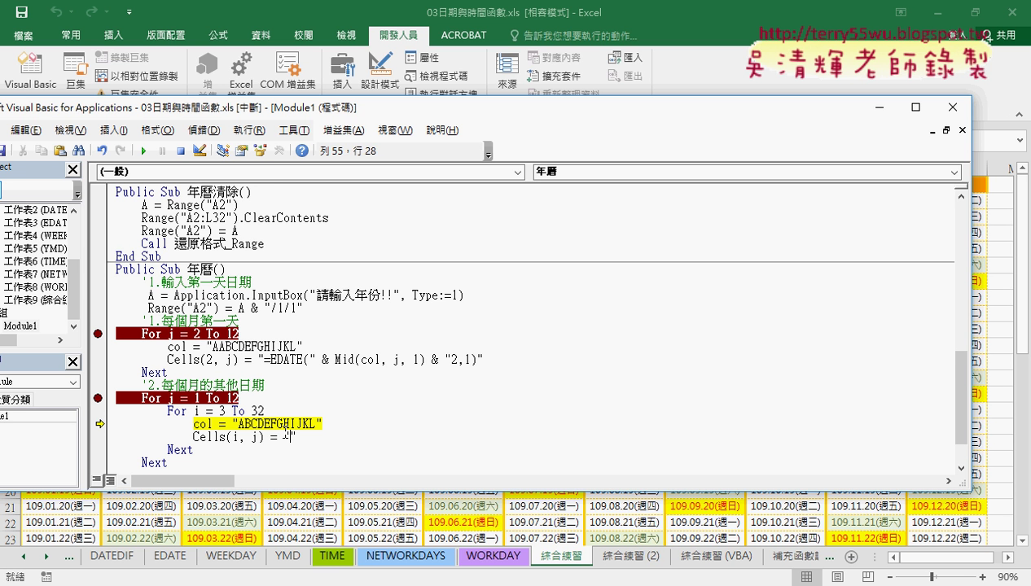
key(ctrl+v)
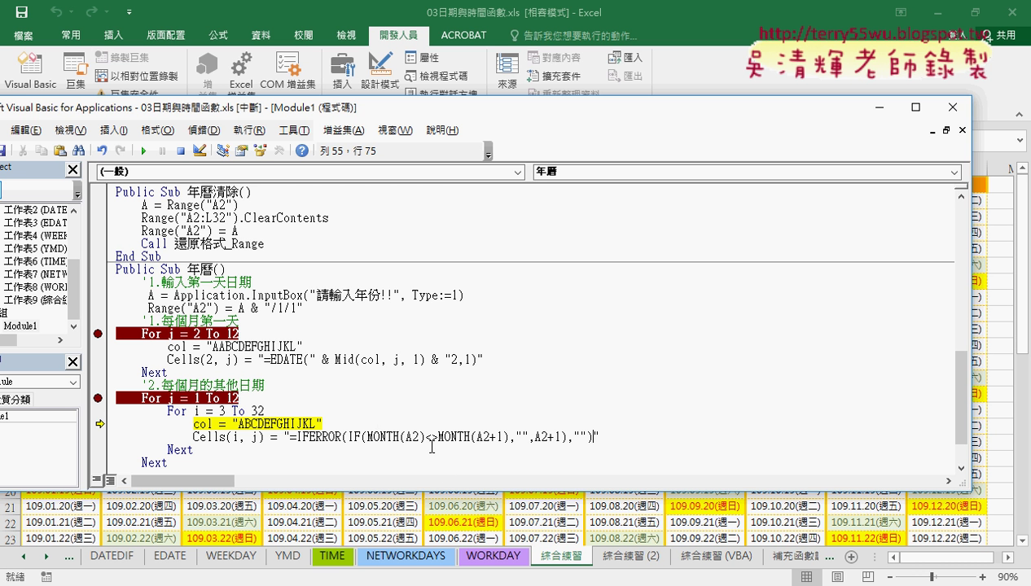
drag(418, 436, 411, 436)
text(")
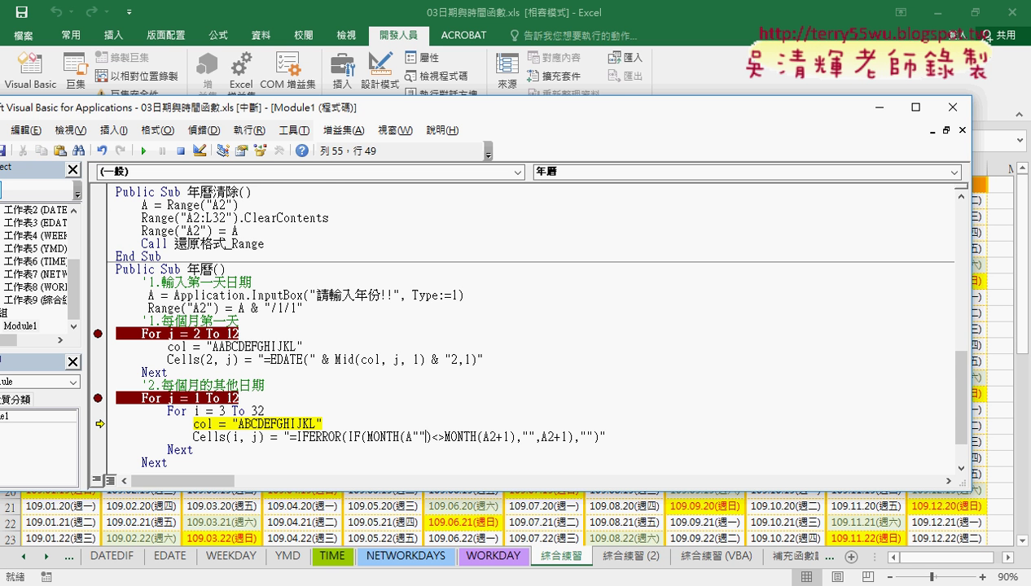
text(&&)
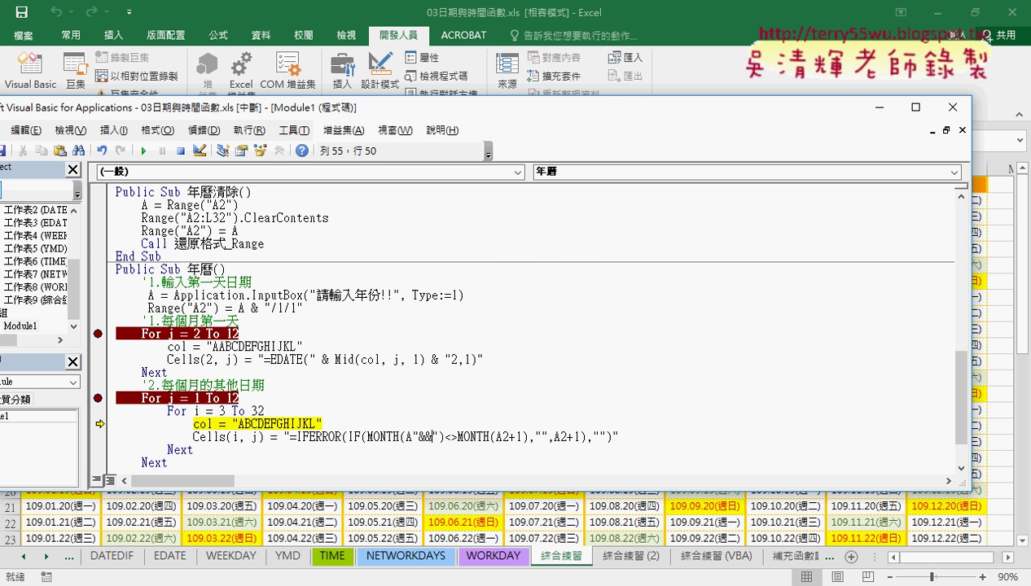
key(Left)
text(i)
key(Left)
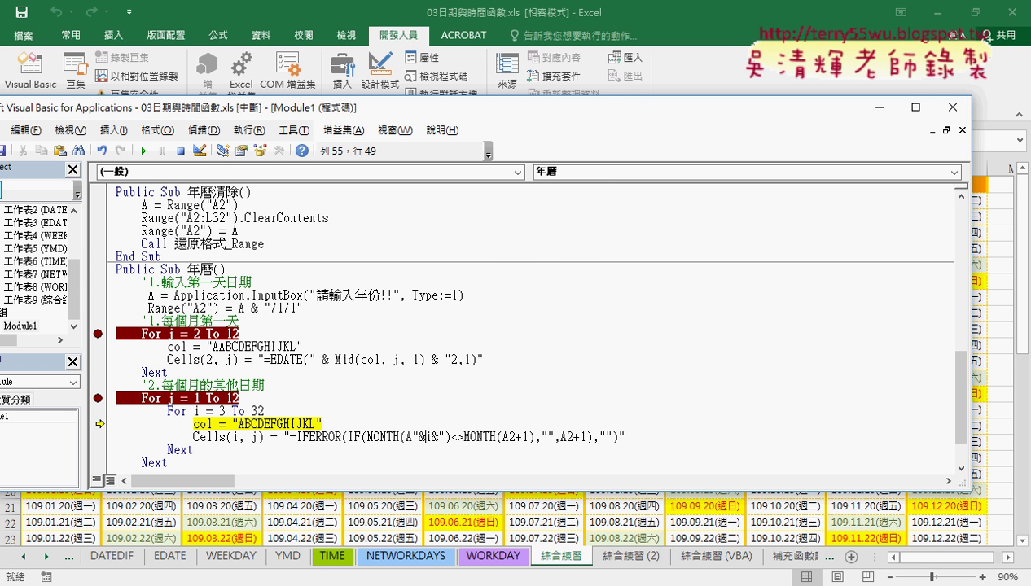
key(Right)
key(Right)
key(Right)
key(space)
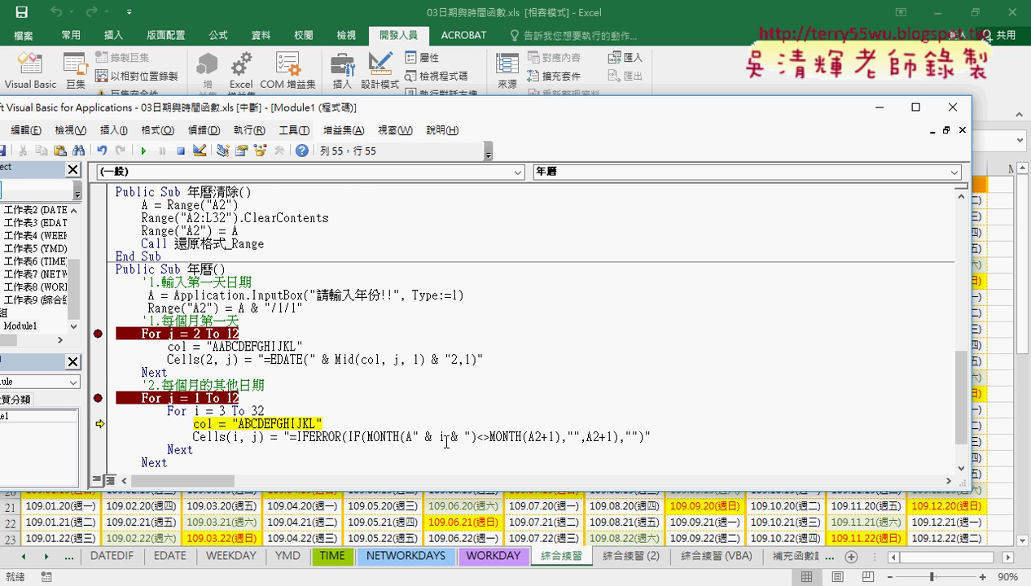
drag(413, 437, 471, 437)
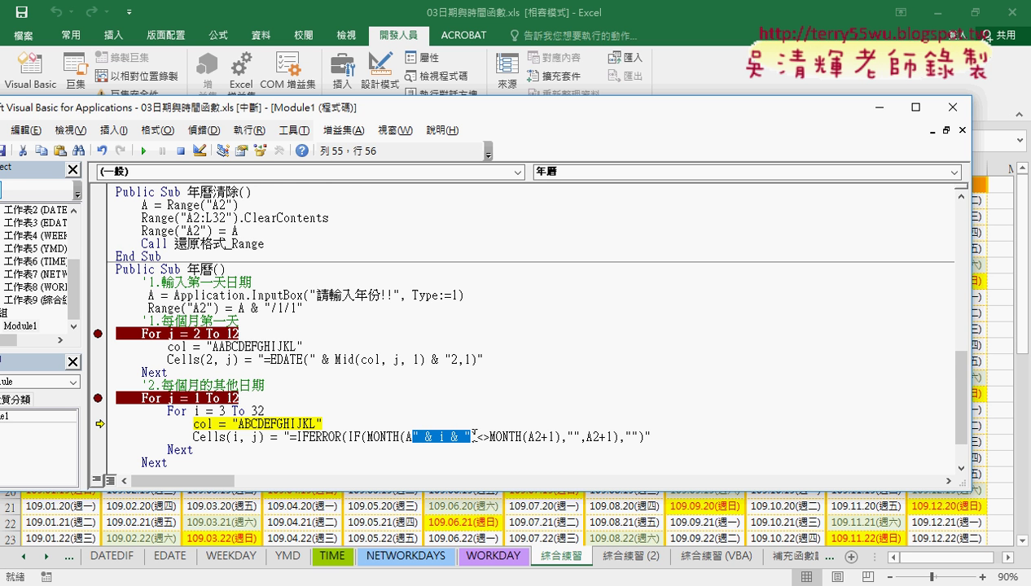
key(ctrl+c)
Reuse the & i & fragment for the 2 in MONTH(A2+1) and in A2+1.
drag(534, 437, 540, 437)
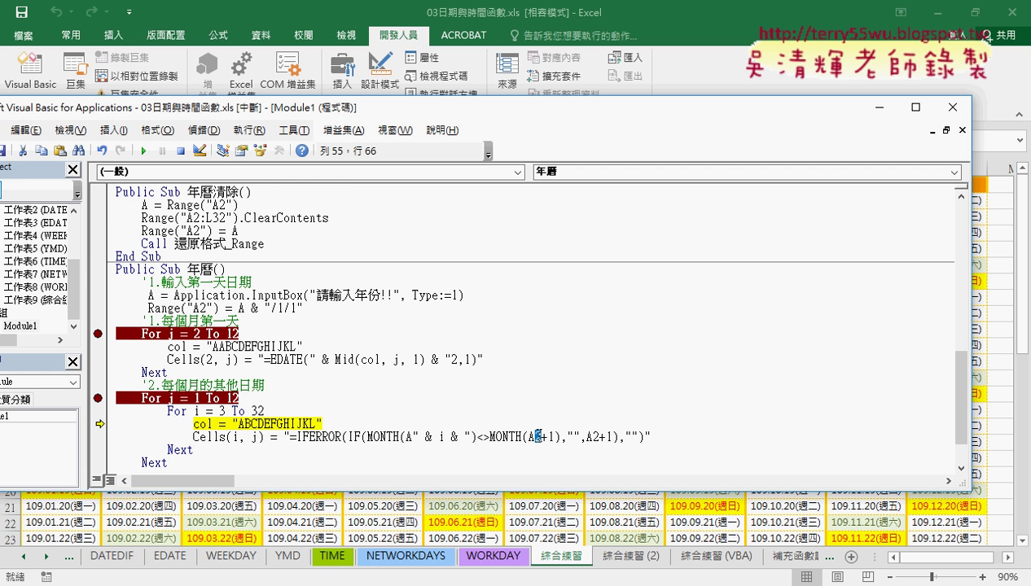
key(ctrl+v)
drag(642, 438, 651, 437)
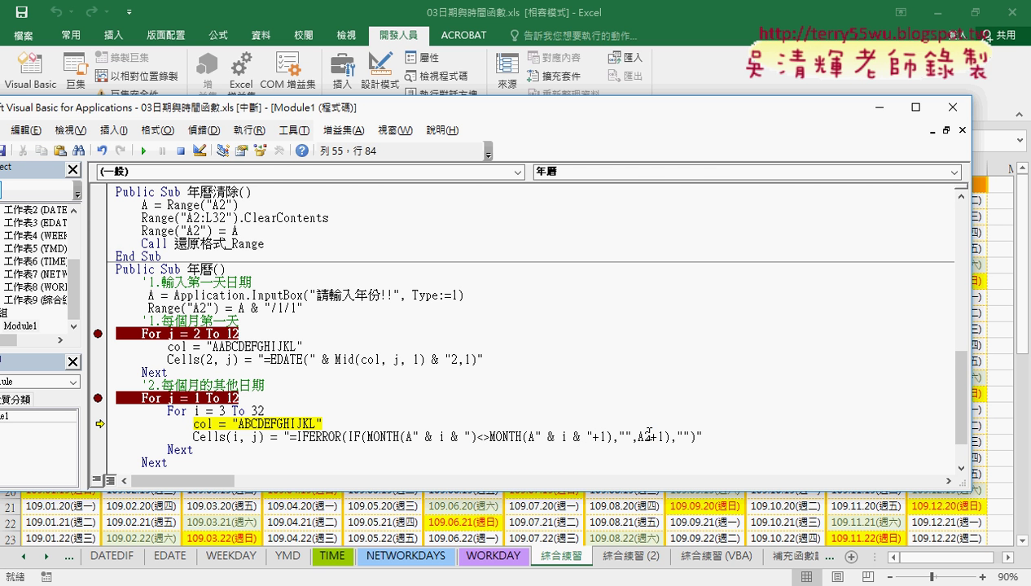
key(ctrl+v)
double_click(640, 438)
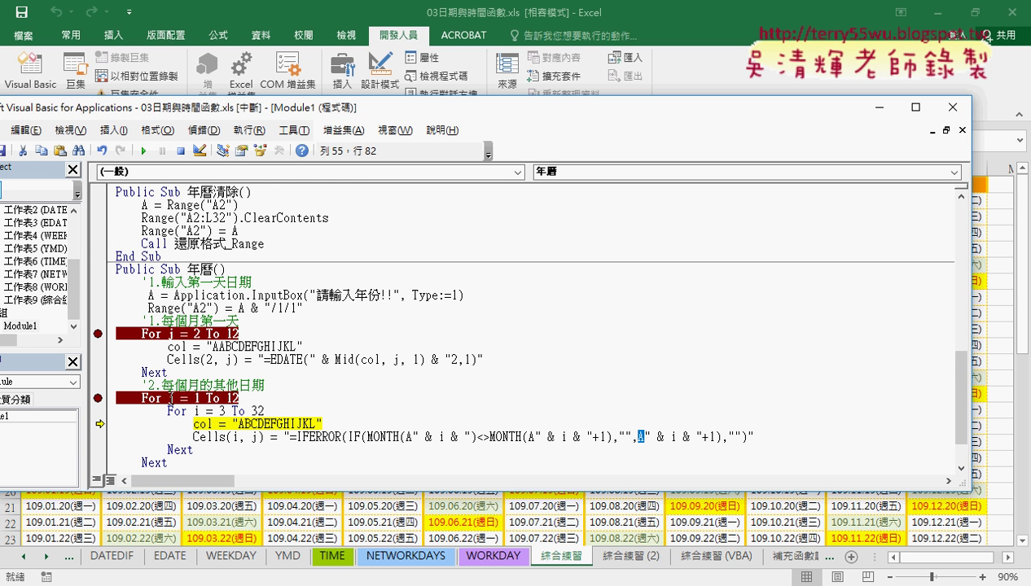
Replace the fixed A in the first MONTH(A" reference with a " & string break.
drag(237, 424, 319, 424)
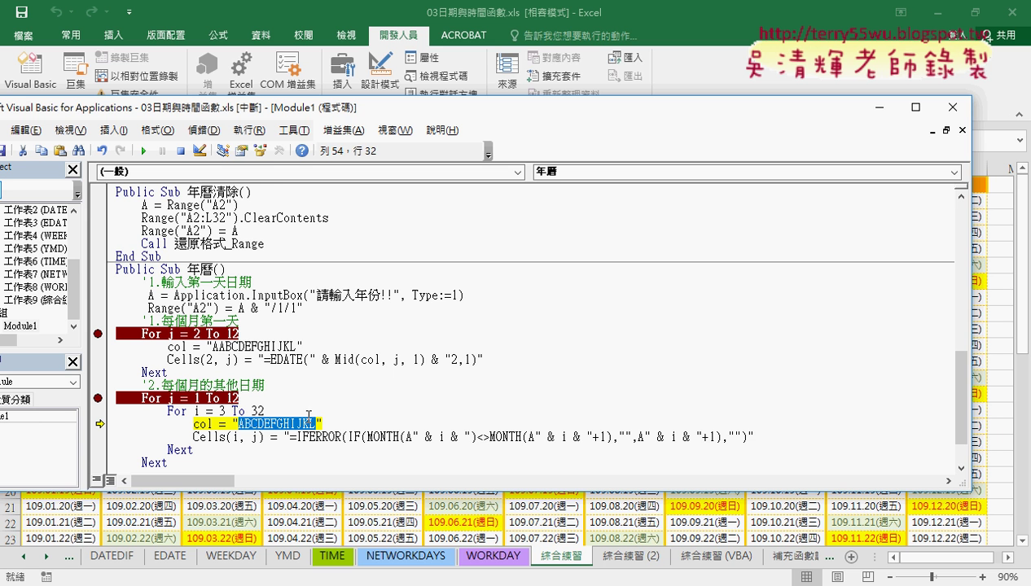
drag(211, 346, 219, 346)
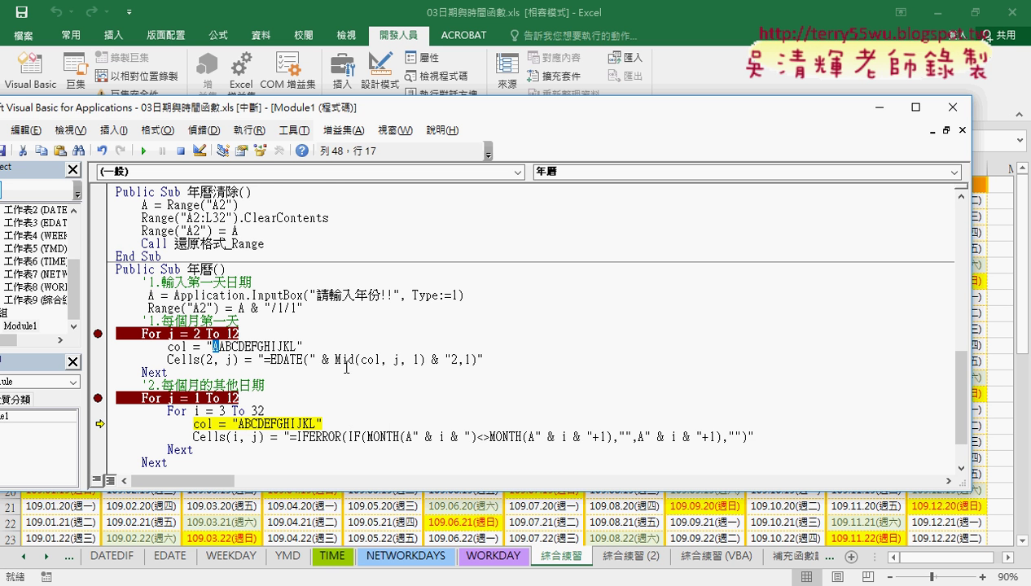
drag(335, 359, 426, 359)
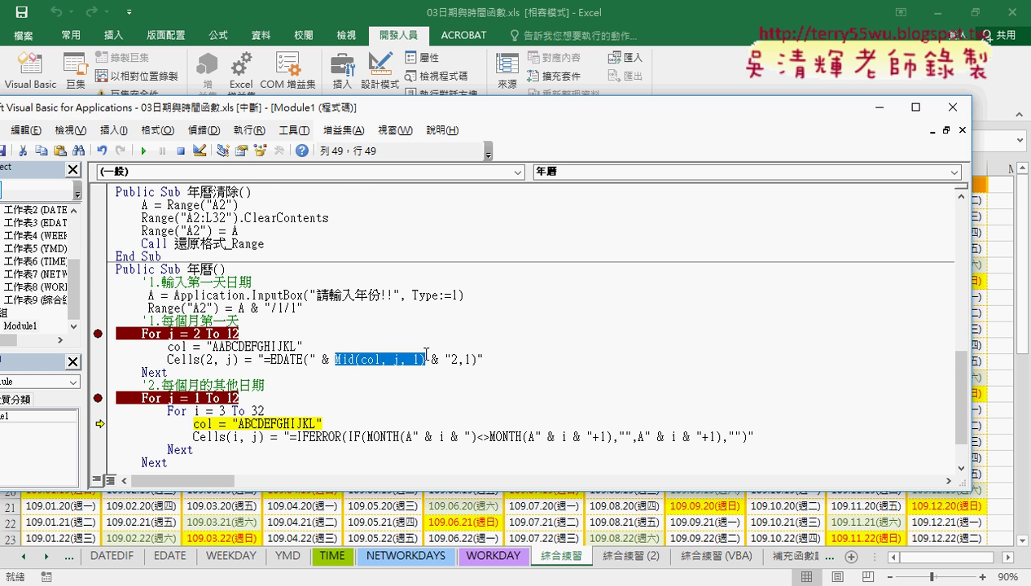
double_click(407, 436)
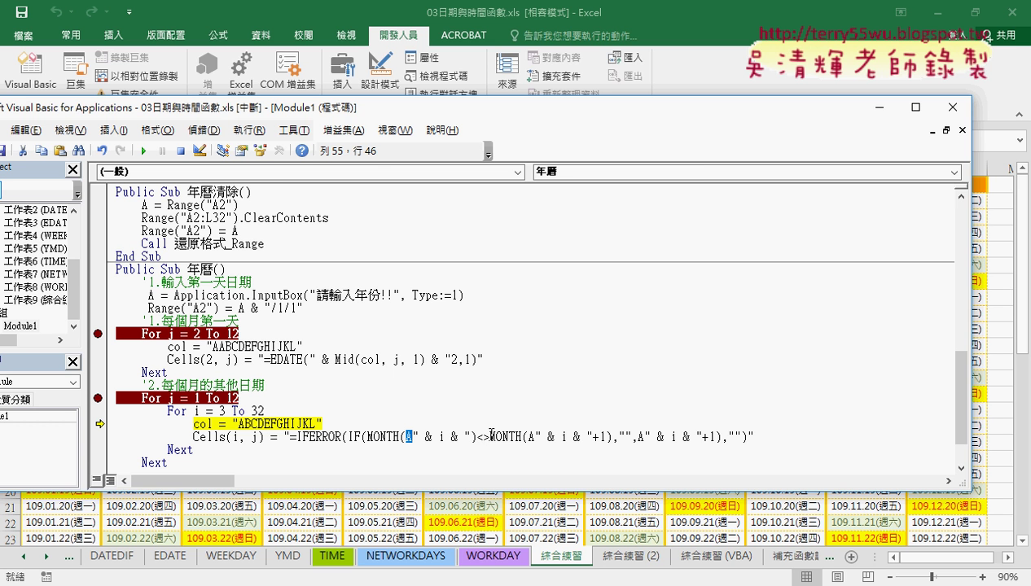
text("")
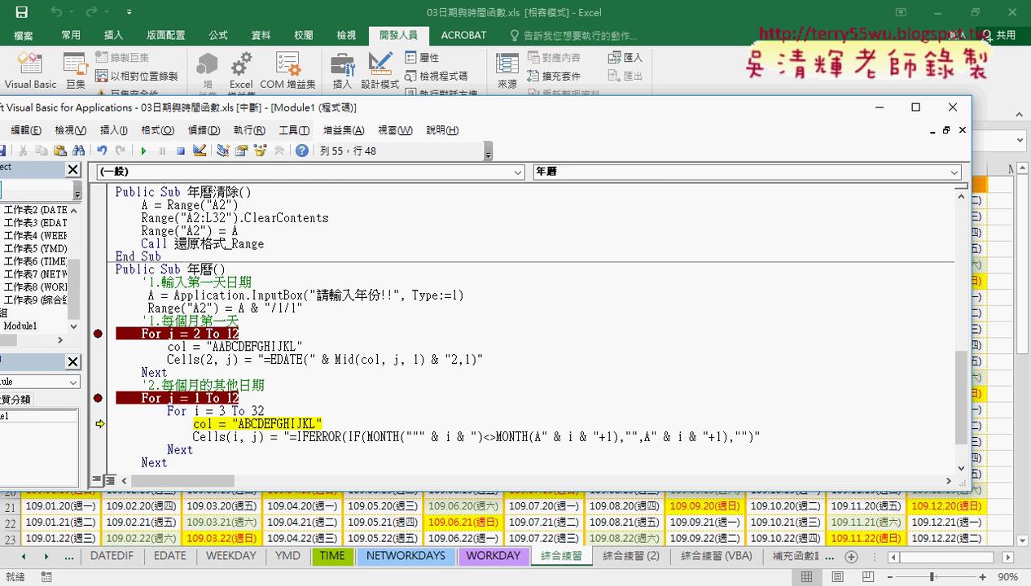
click(402, 437)
key(Delete)
key(Delete)
text(&)
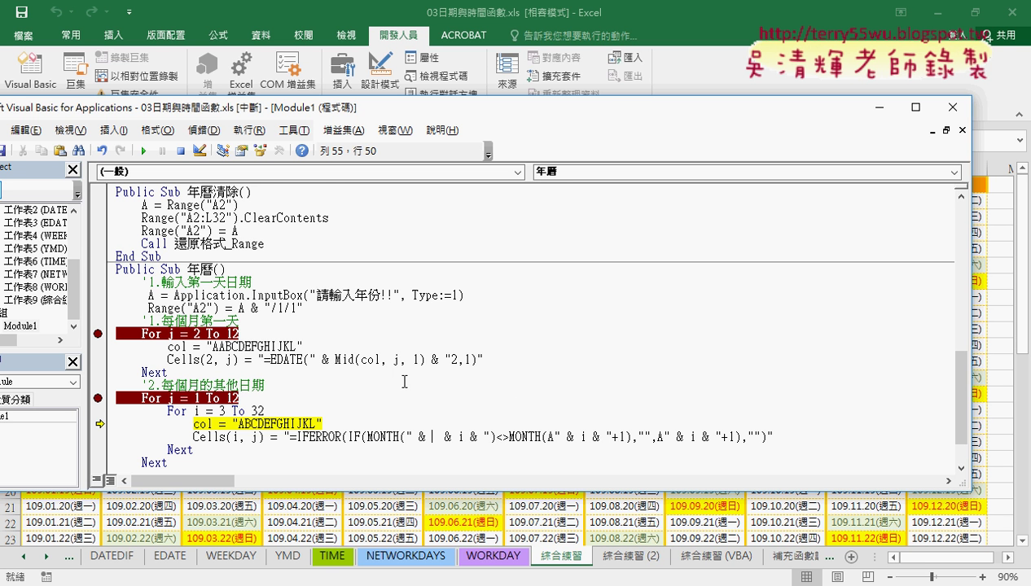
Copy Mid(col, j, 1) from the EDATE line and paste it after MONTH(" &.
click(336, 358)
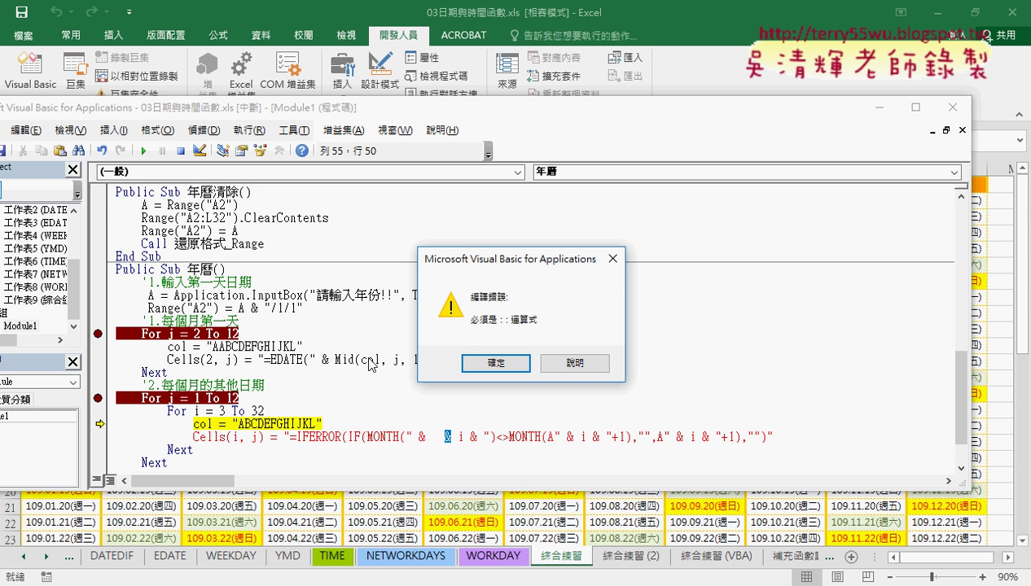
click(472, 358)
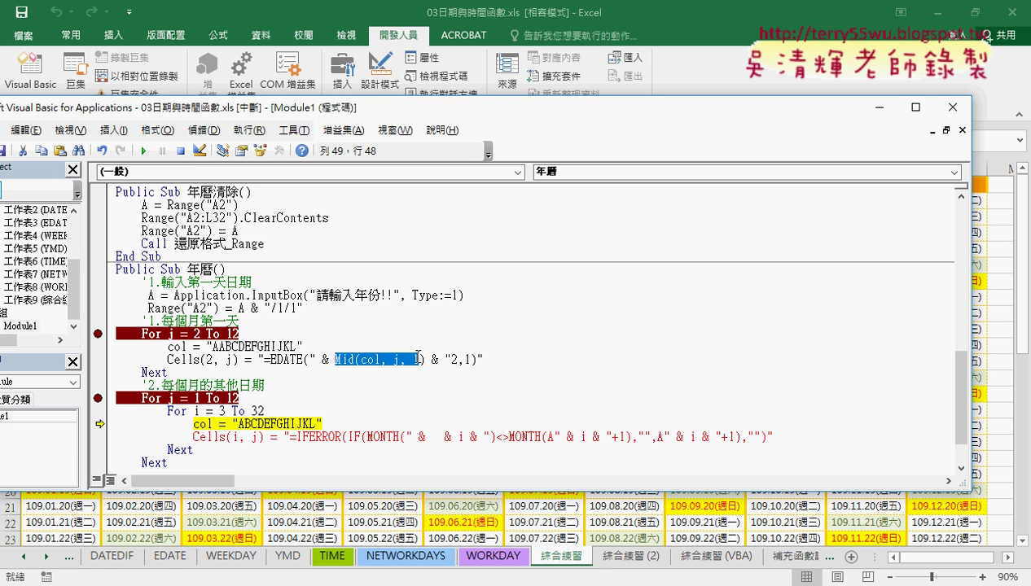
drag(336, 358, 424, 358)
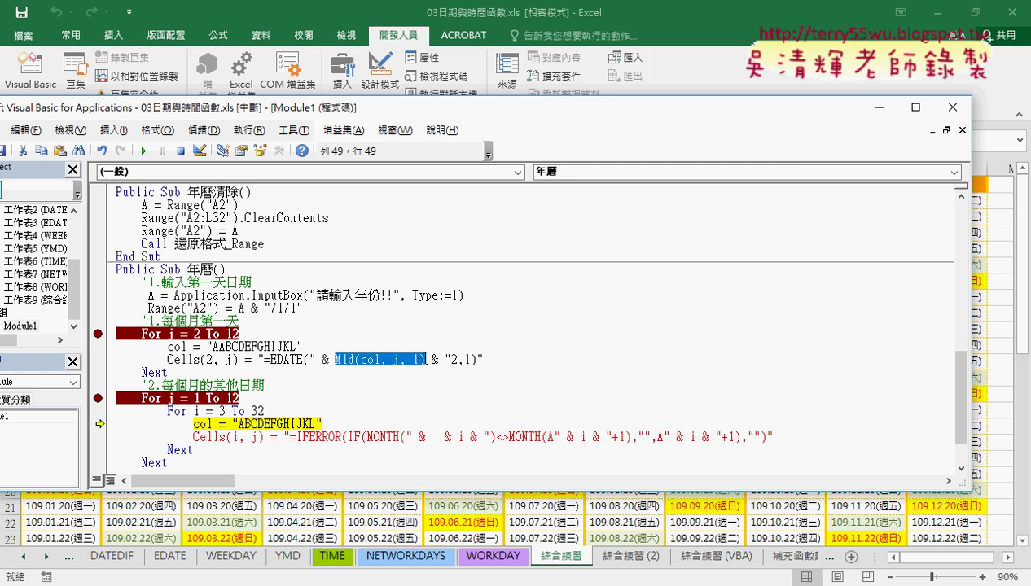
key(ctrl+c)
click(431, 437)
key(ctrl+v)
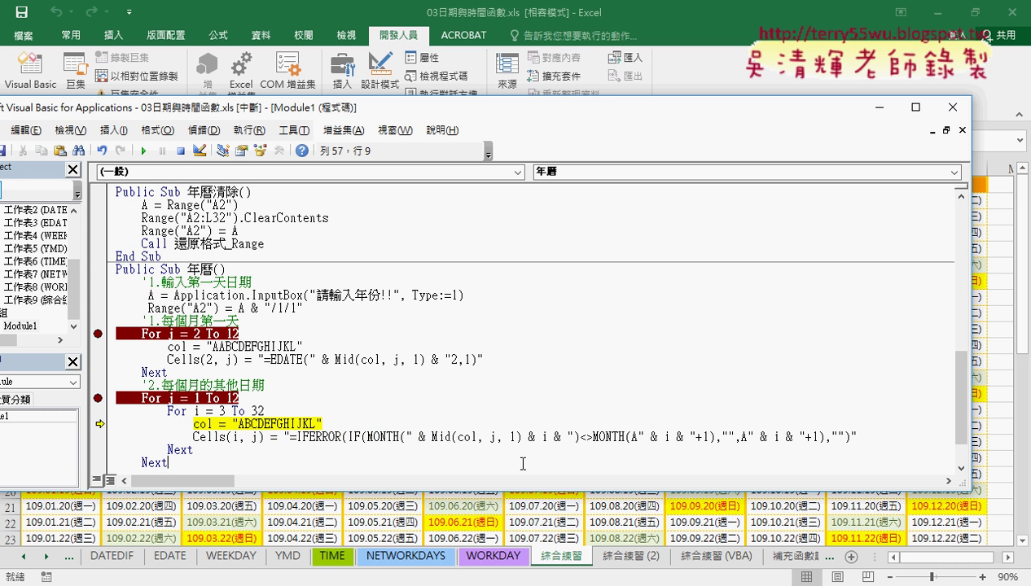
key(Down)
key(Down)
double_click(635, 437)
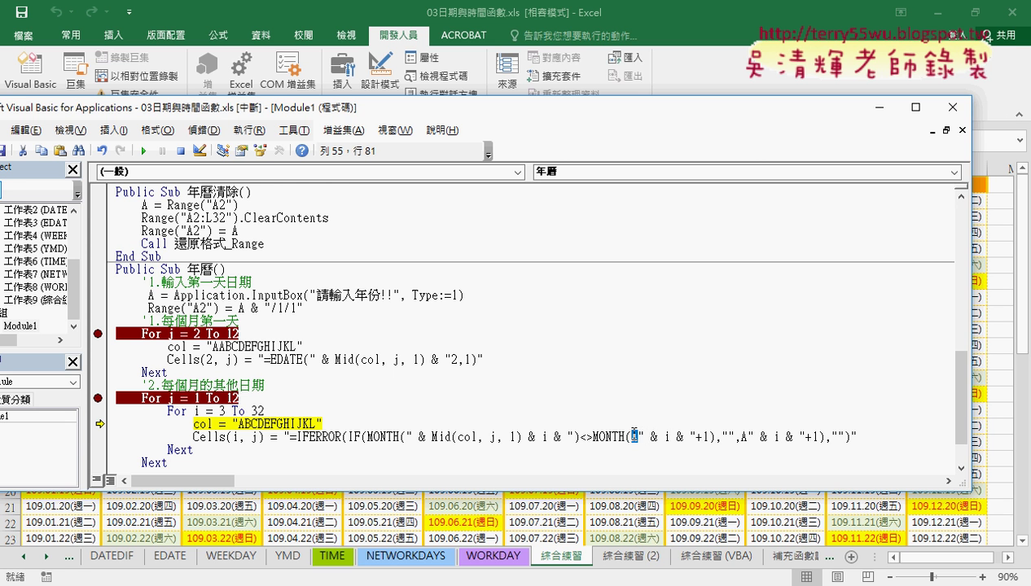
double_click(743, 437)
Copy the reference code's full =IFERROR Cells formula from Google Docs and return to the VBA editor.
key(alt+Tab)
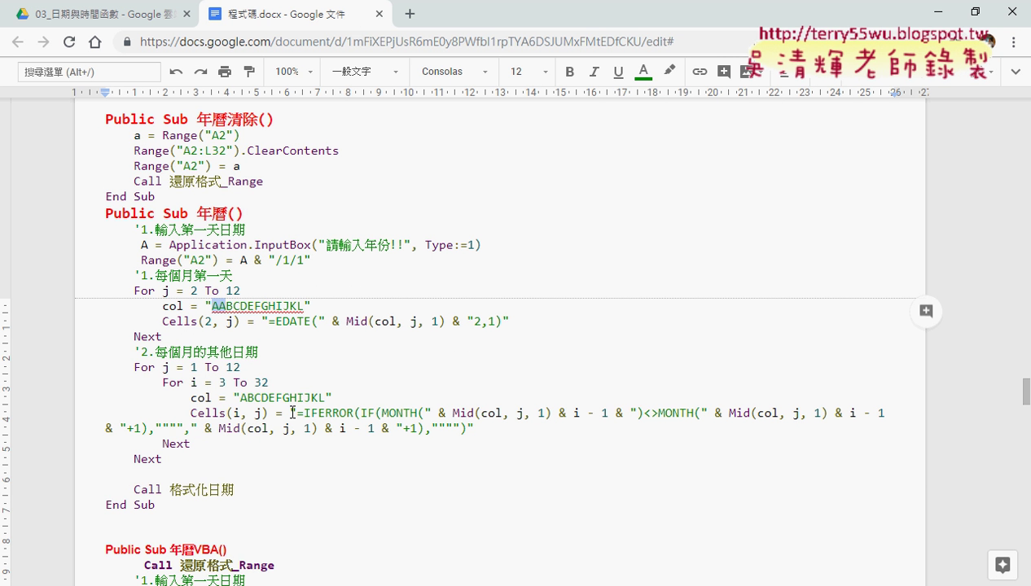
drag(291, 413, 484, 428)
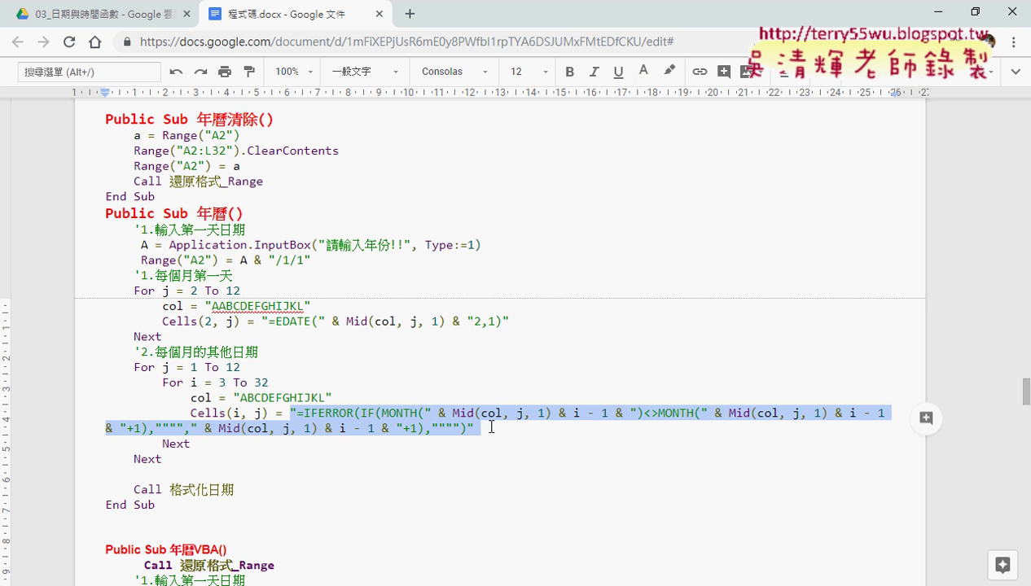
click(936, 12)
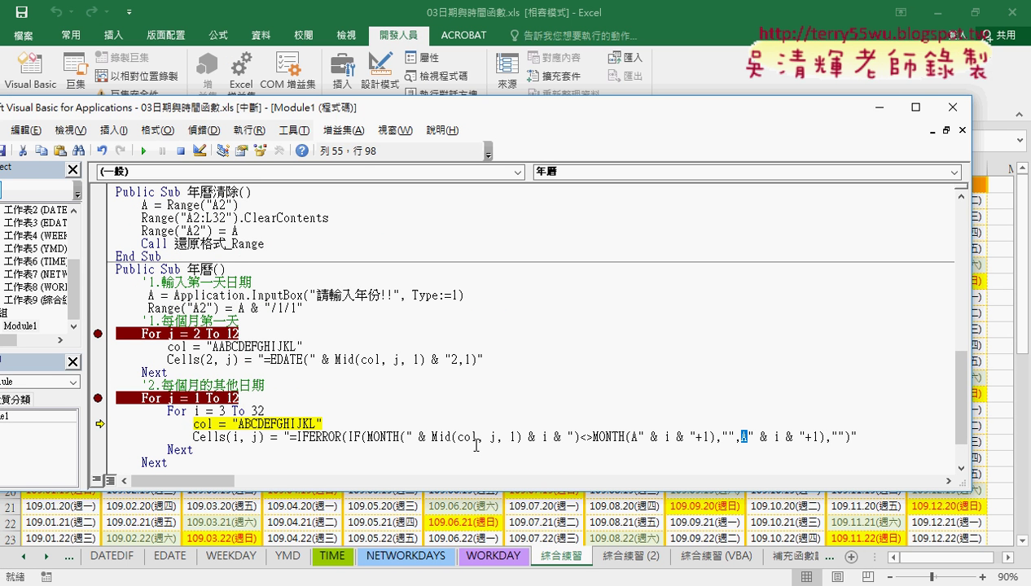
Paste the reference IFERROR formula over the old Cells formula and check the i - 1 value.
drag(283, 438, 863, 437)
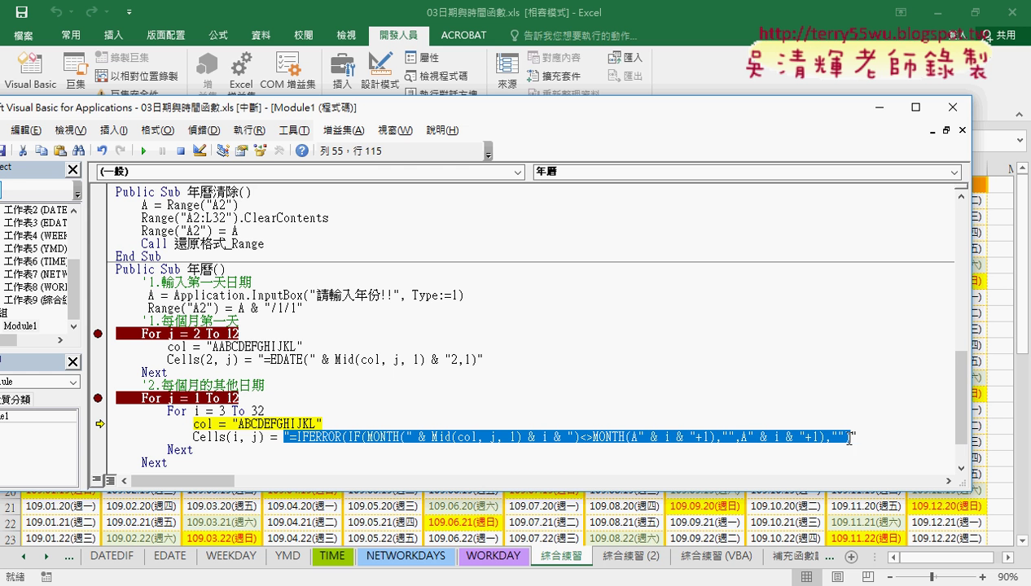
key(ctrl+v)
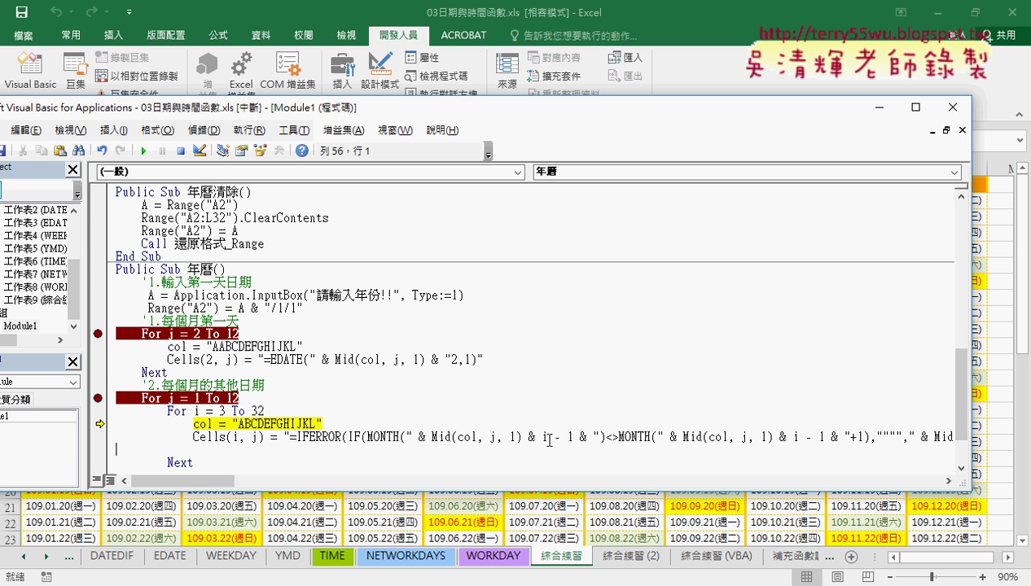
drag(548, 438, 572, 438)
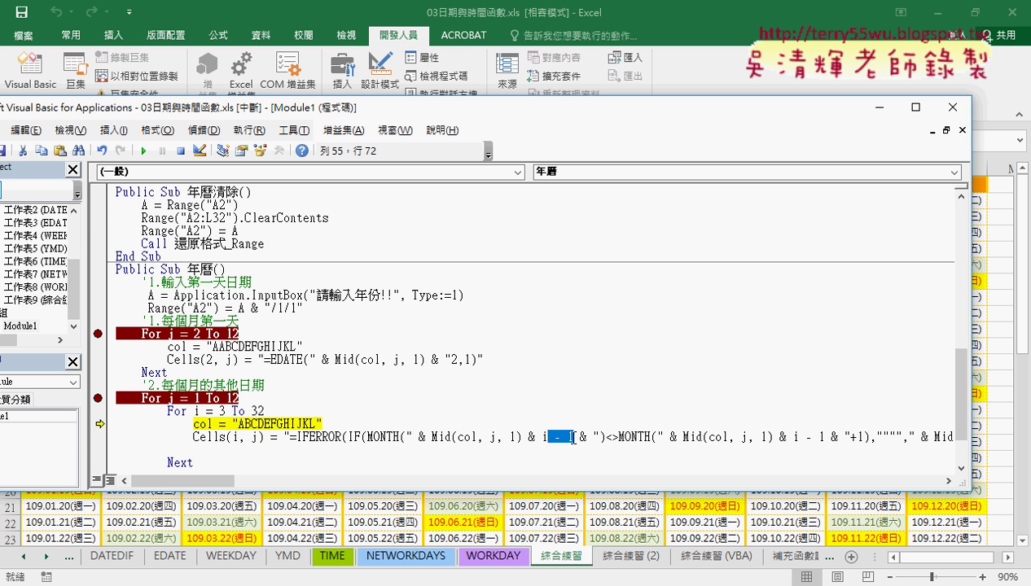
mouse_move(573, 438)
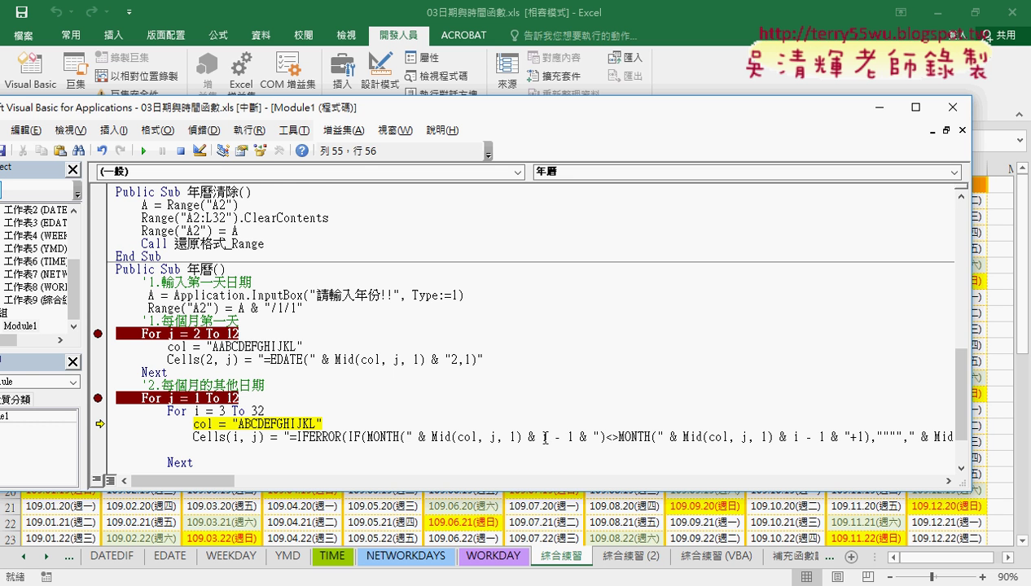
drag(541, 438, 573, 438)
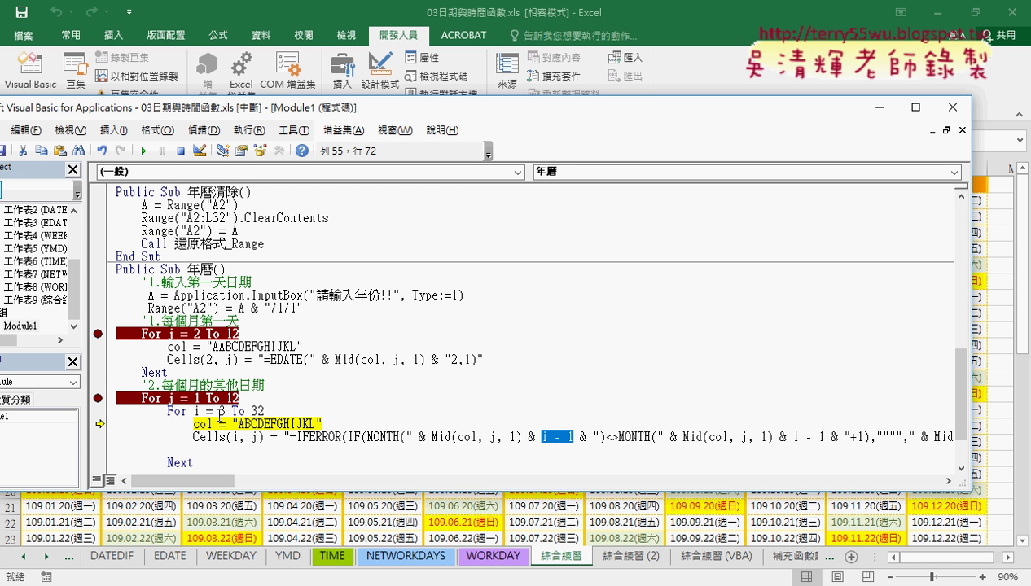
mouse_move(558, 440)
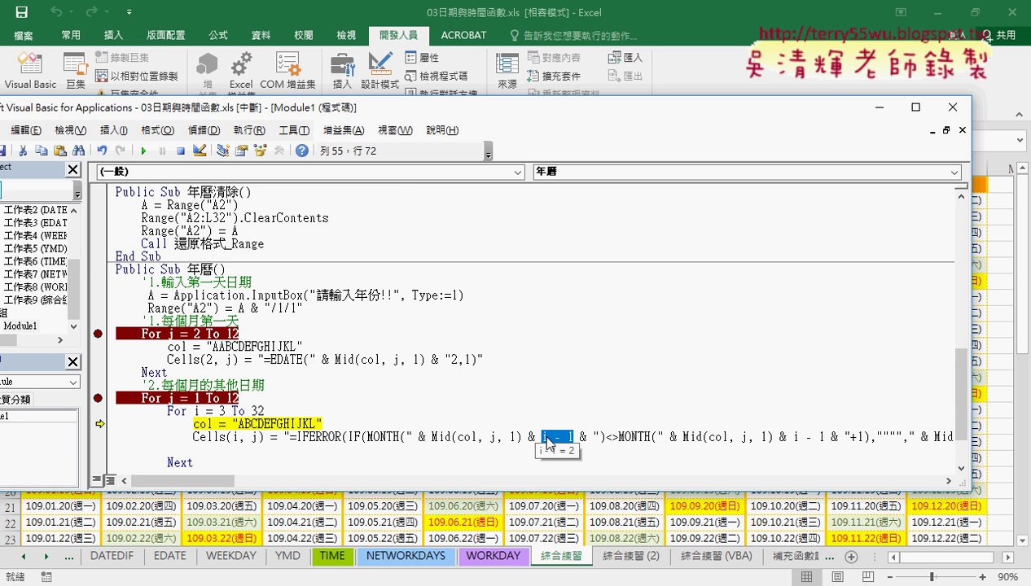
Hide the code editor and bring up the 綜合練習 (VBA) worksheet.
click(879, 107)
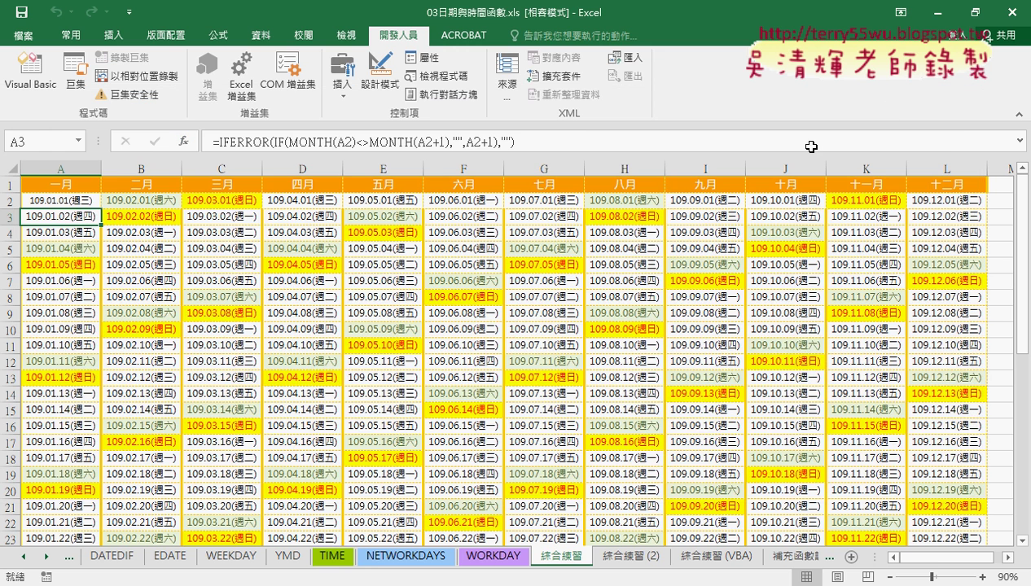
drag(949, 560, 929, 557)
click(727, 556)
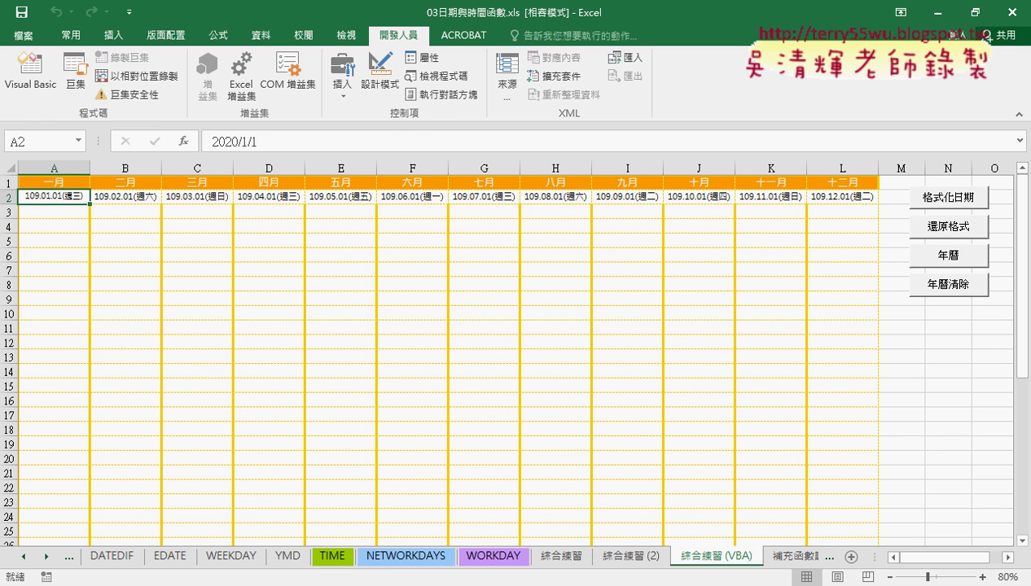
Let the paused macro finish, clear the calendar with 年曆清除, and rerun 年曆 for 2019.
mouse_move(215, 582)
click(277, 537)
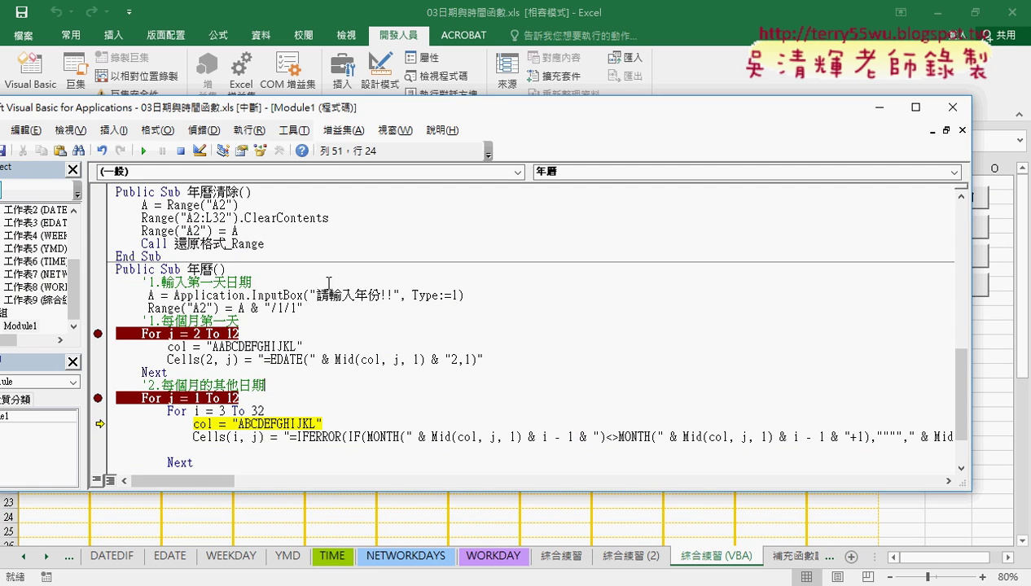
scroll(329, 282, down, 2)
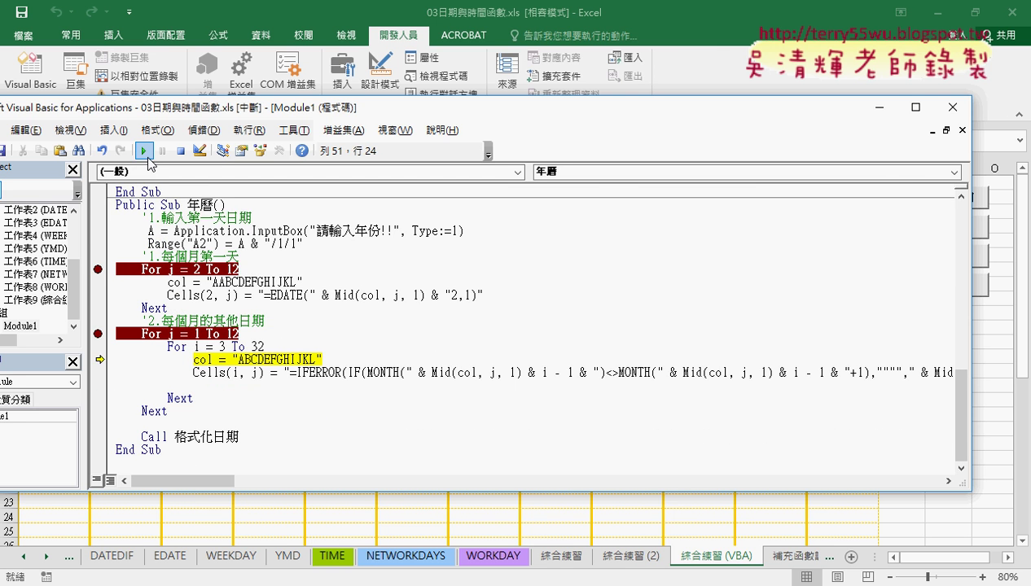
click(144, 151)
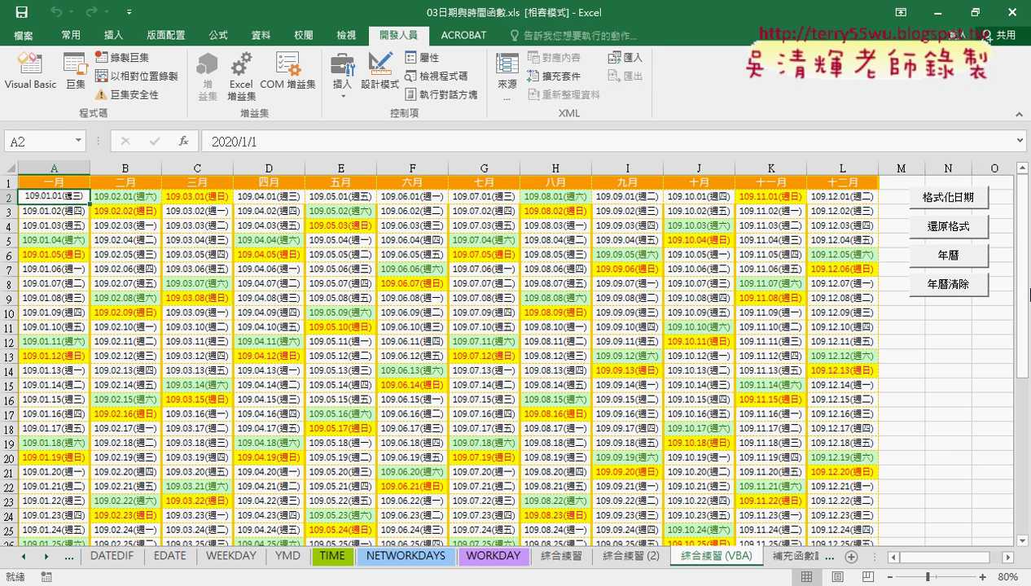
click(941, 290)
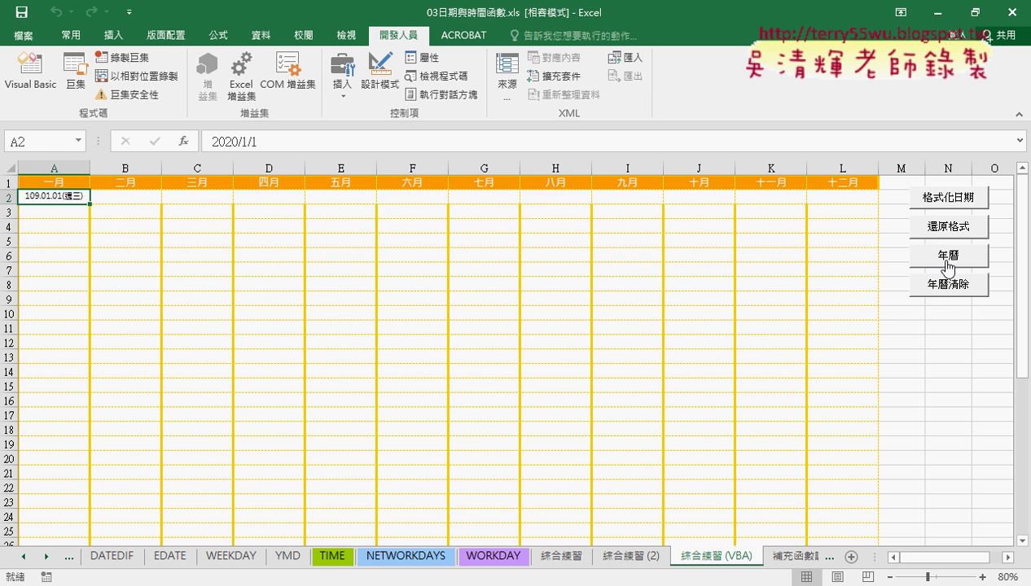
click(950, 260)
text(2)
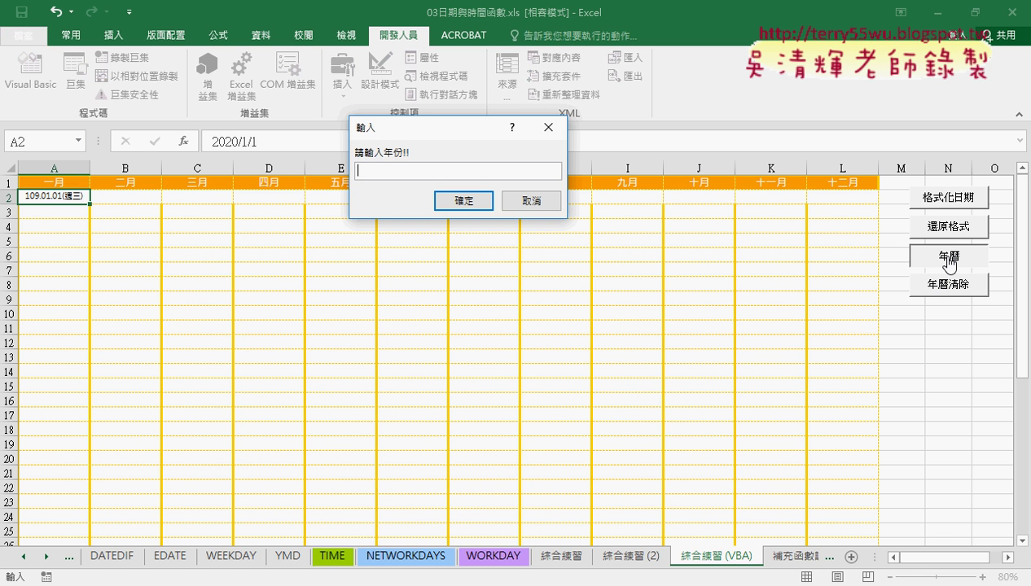
text(2019)
key(Return)
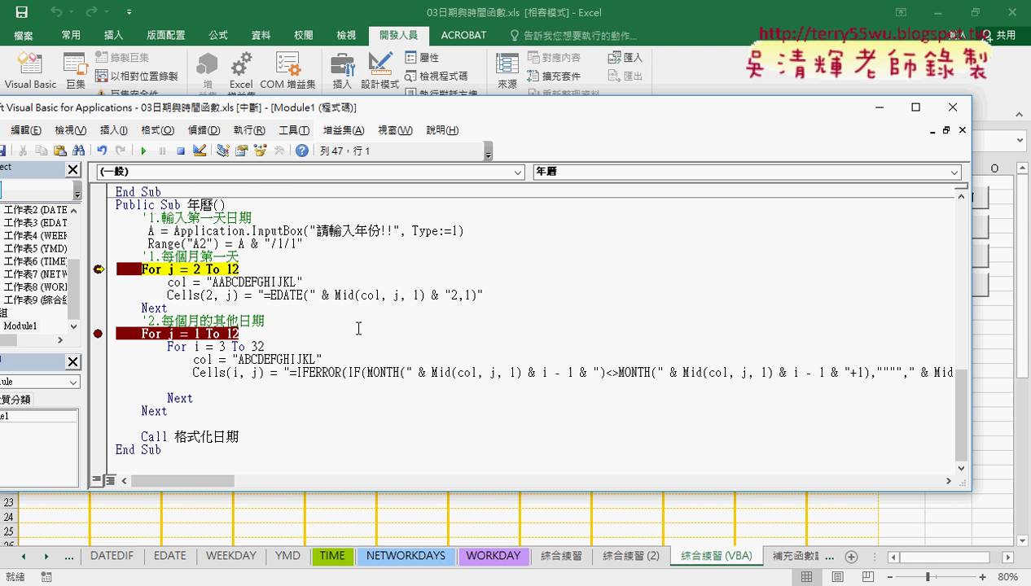
Remove the breakpoints on both day loops and resume the macro to fill the calendar.
click(98, 269)
click(99, 333)
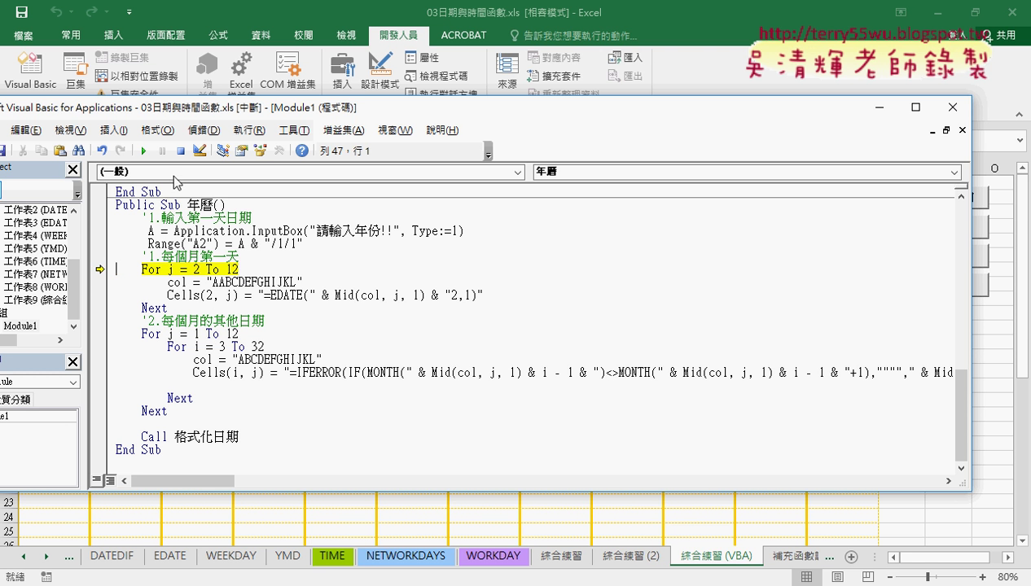
key(F5)
click(696, 16)
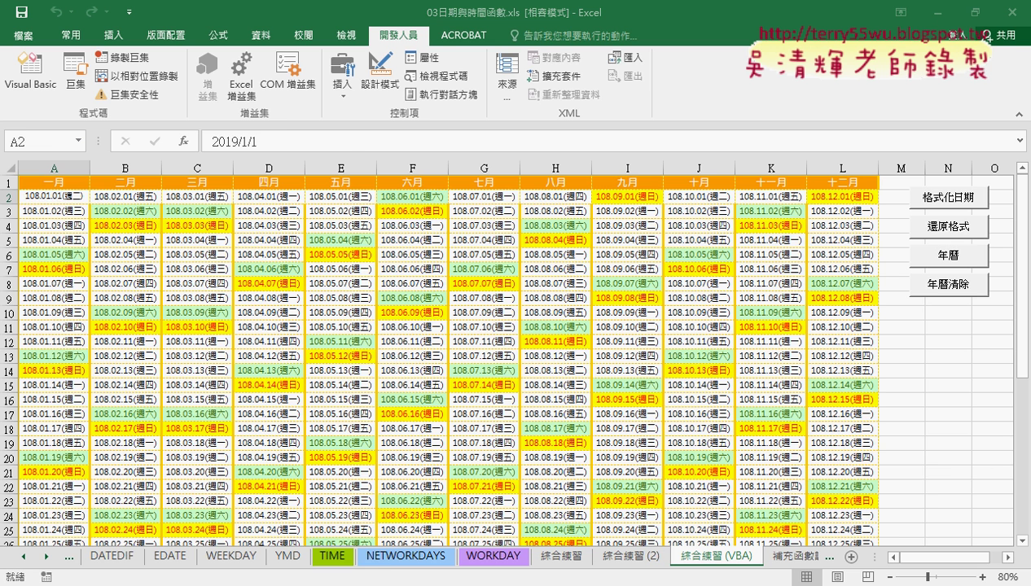
Highlight the whole 格式化日期 procedure in the VBA editor.
click(299, 541)
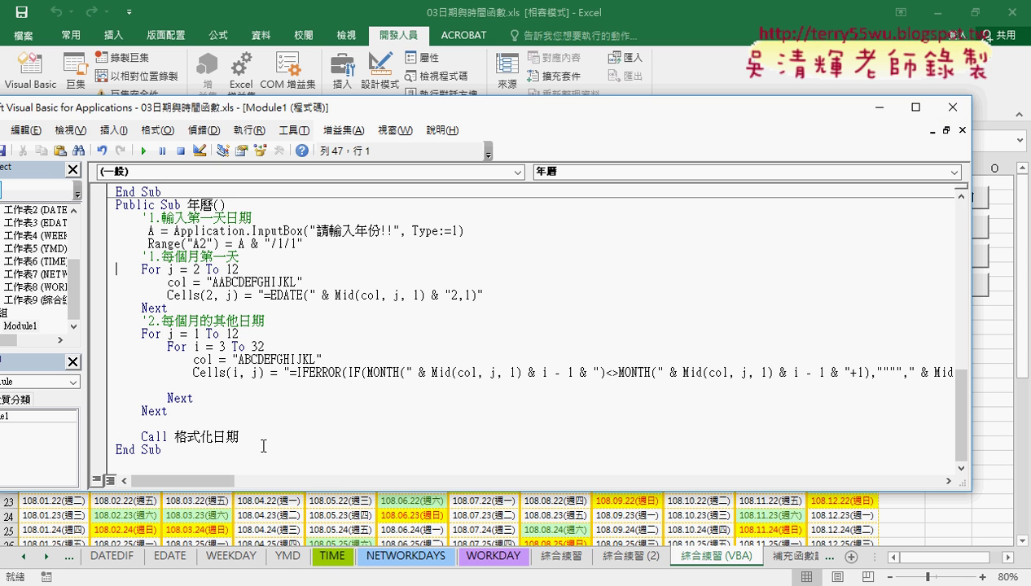
drag(239, 437, 174, 437)
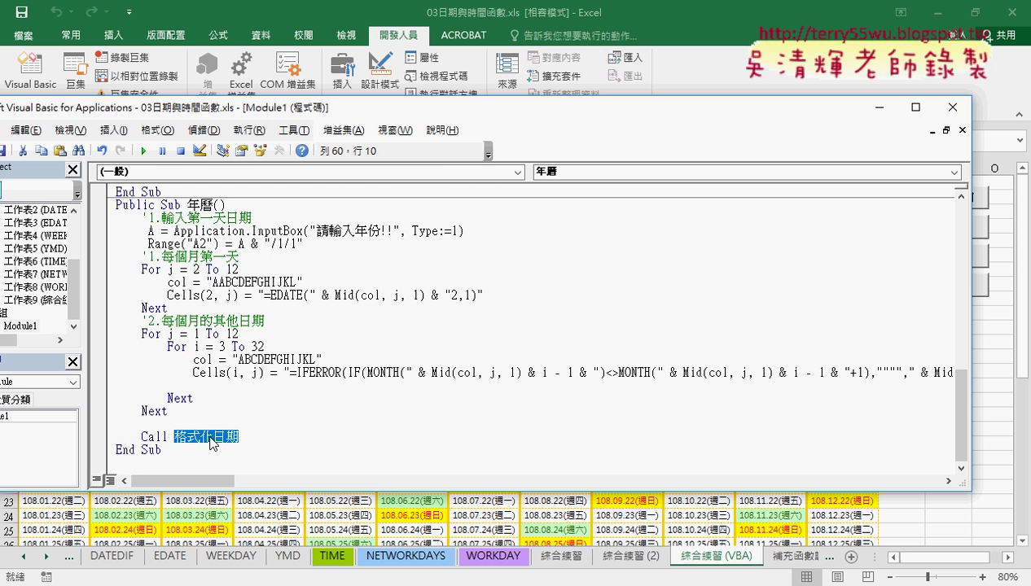
scroll(282, 430, up, 2)
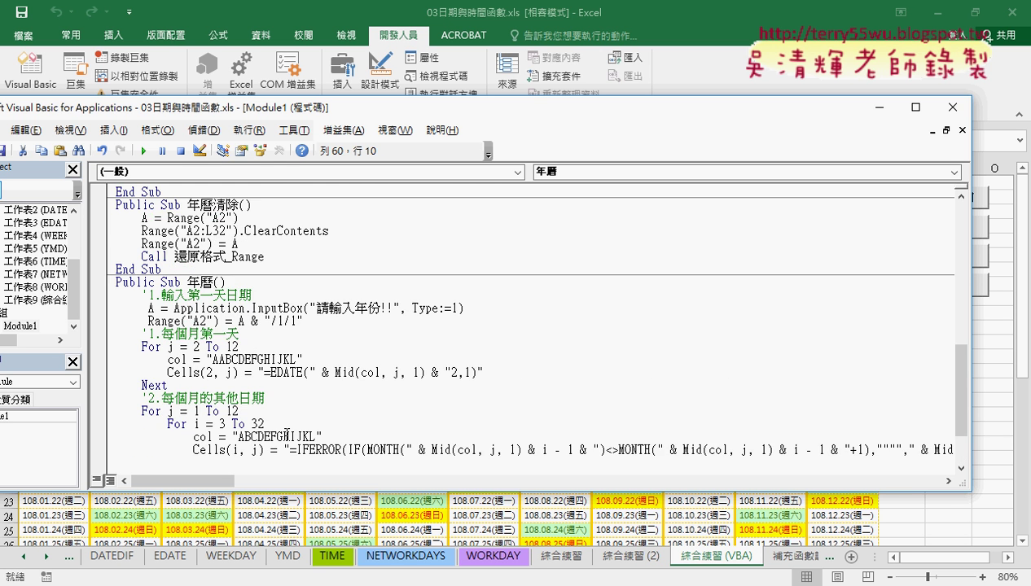
scroll(282, 430, up, 5)
scroll(318, 341, up, 3)
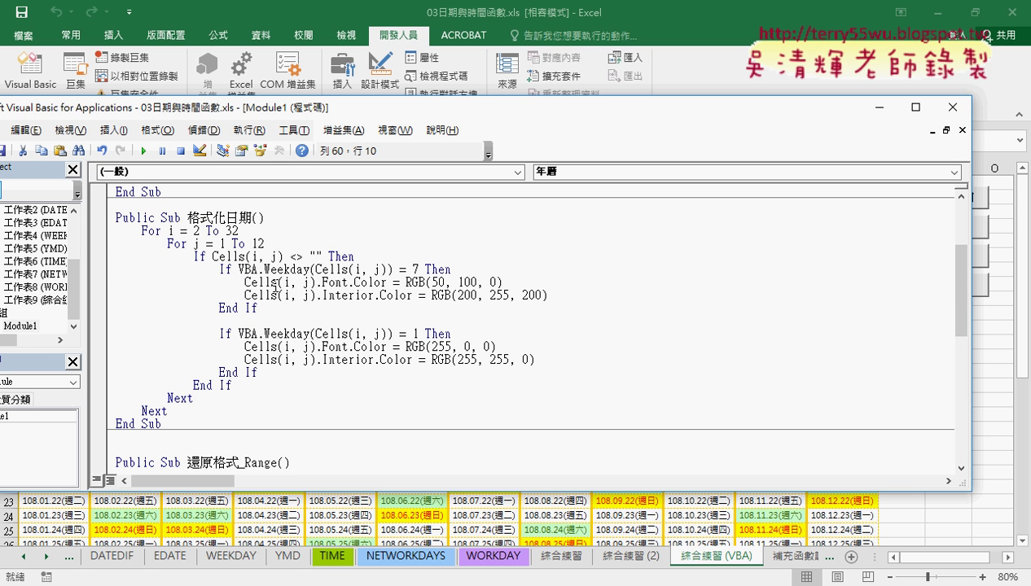
drag(187, 217, 252, 217)
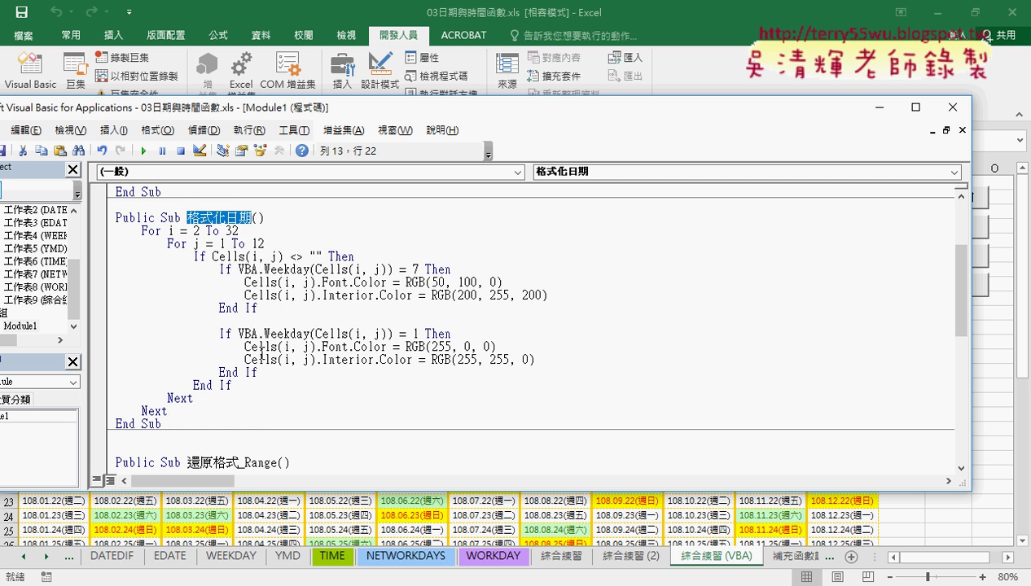
drag(164, 423, 114, 218)
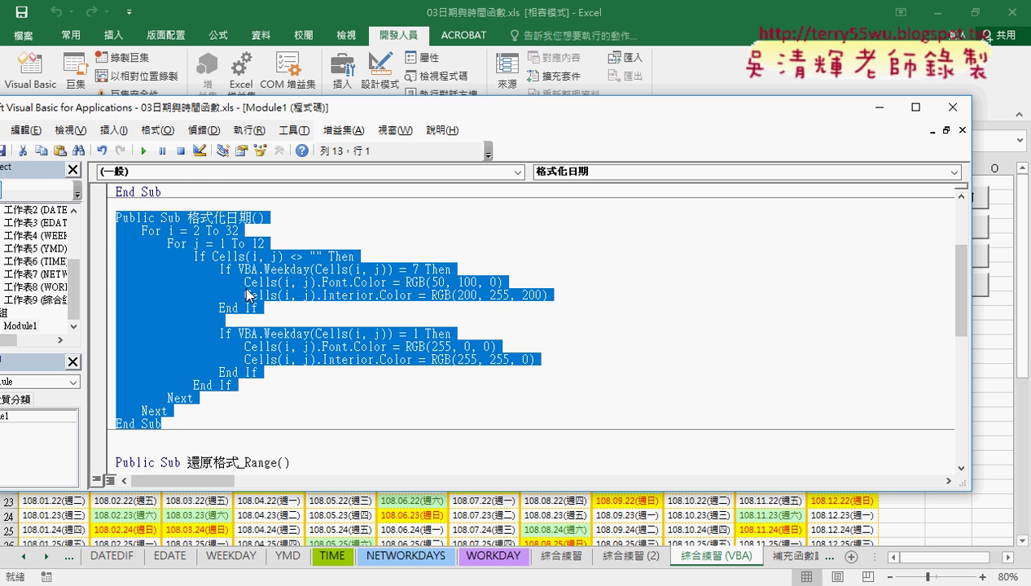
Highlight the Call 格式化日期 line at the end of 年曆, then return to the calendar sheet.
scroll(248, 294, down, 3)
scroll(220, 366, down, 5)
scroll(205, 408, down, 2)
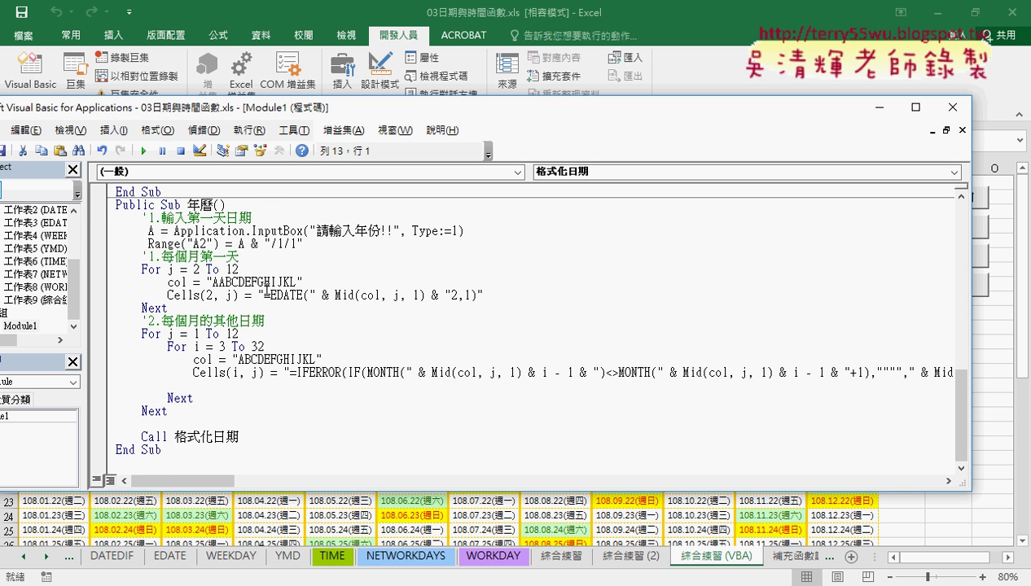
mouse_move(168, 437)
mouse_down()
mouse_move(143, 438)
mouse_move(256, 436)
mouse_up()
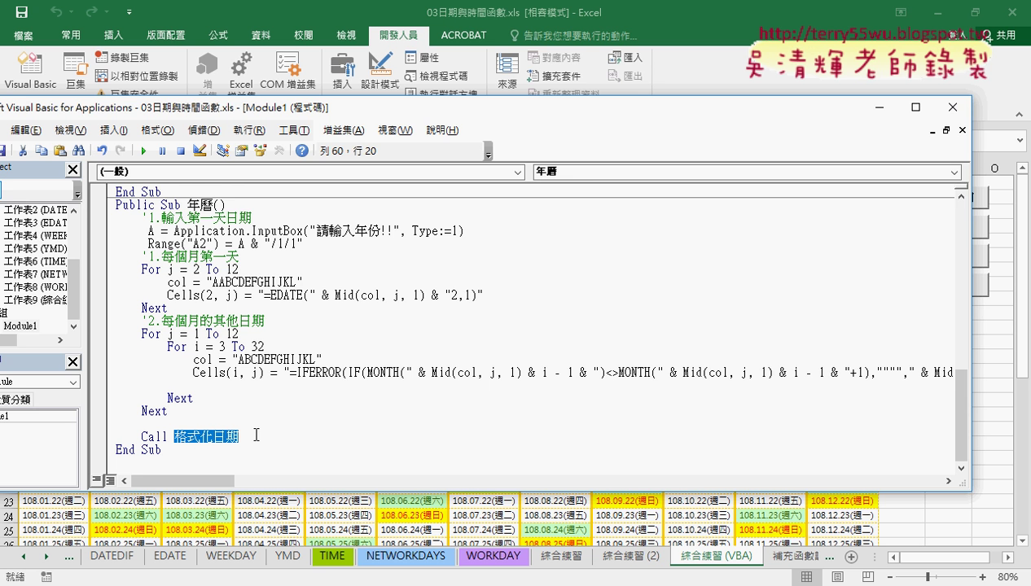
click(669, 9)
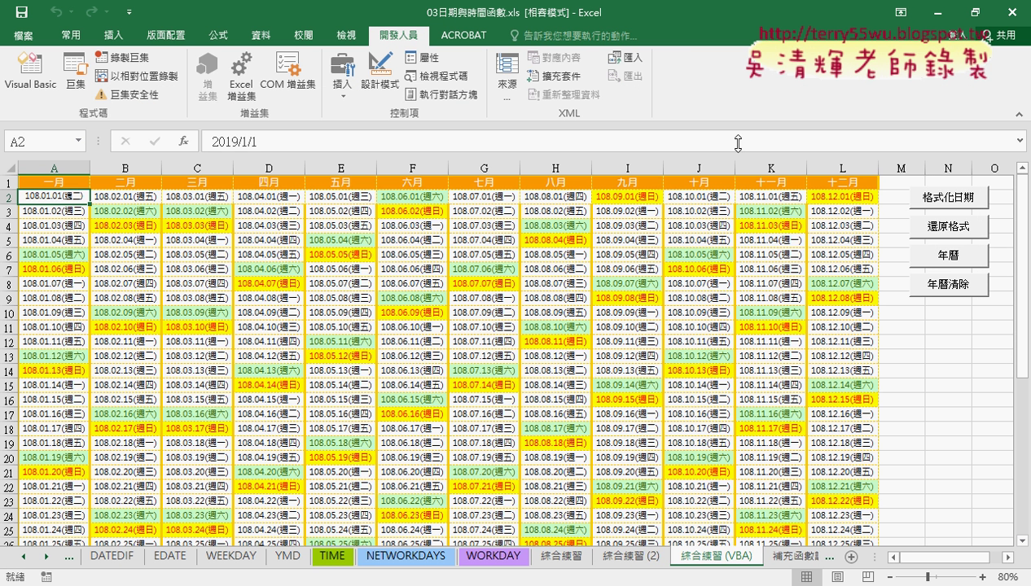
Clear the calendar with 年曆清除, confirm only A2's 108.01.01 remains, and open Visual Basic.
click(960, 291)
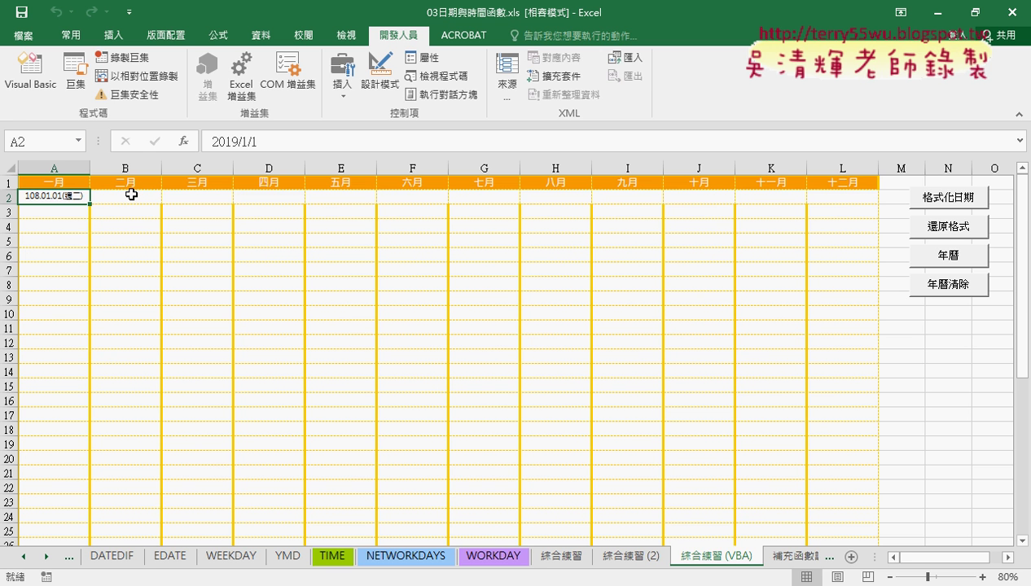
drag(133, 193, 800, 198)
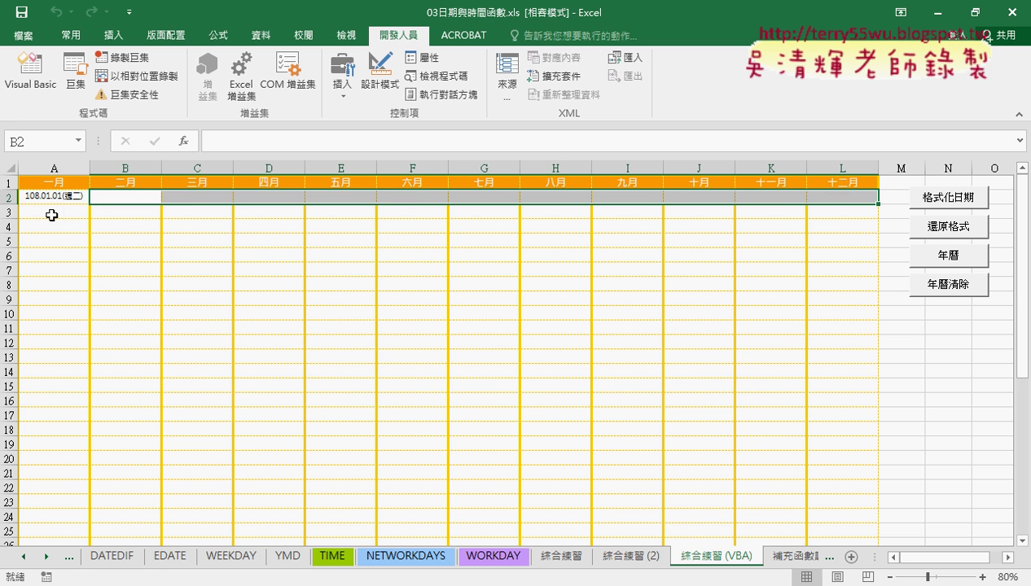
mouse_move(49, 197)
mouse_down()
mouse_move(725, 567)
mouse_move(624, 415)
mouse_up()
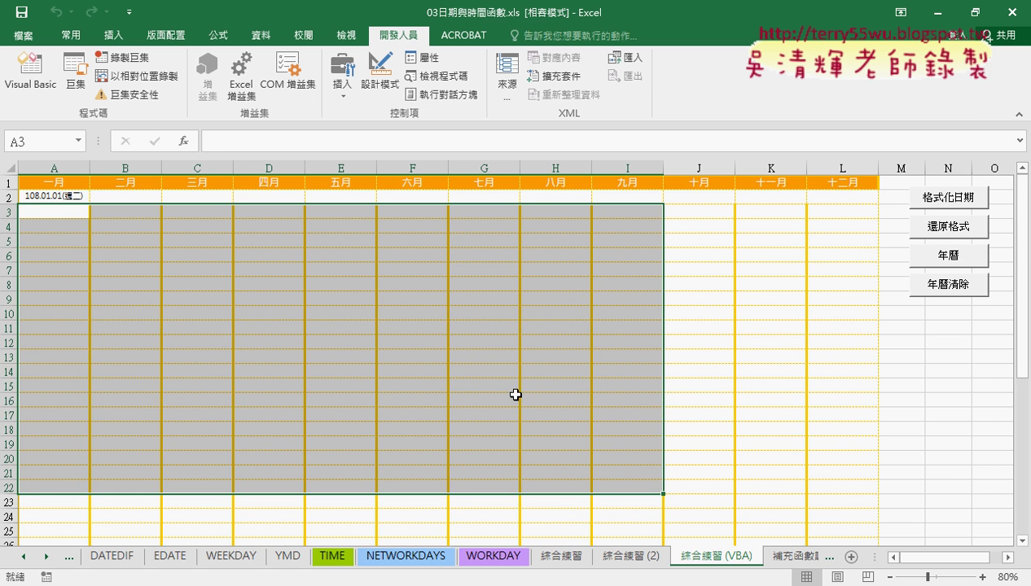
click(51, 82)
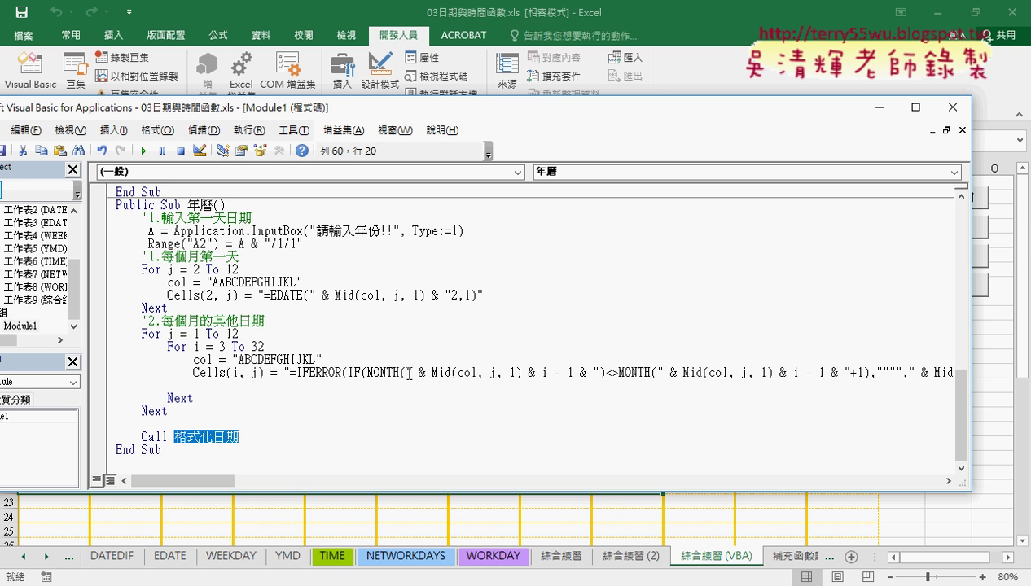
Place the VBA editor beside the sheet and mark the lines saving A2's date and clearing A2:L32.
scroll(382, 344, up, 4)
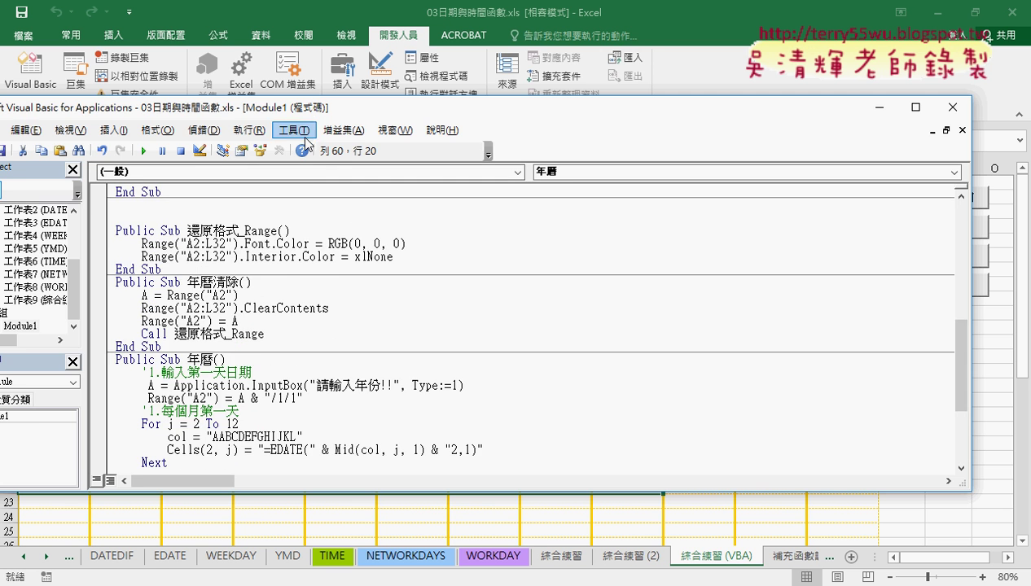
drag(313, 110, 470, 153)
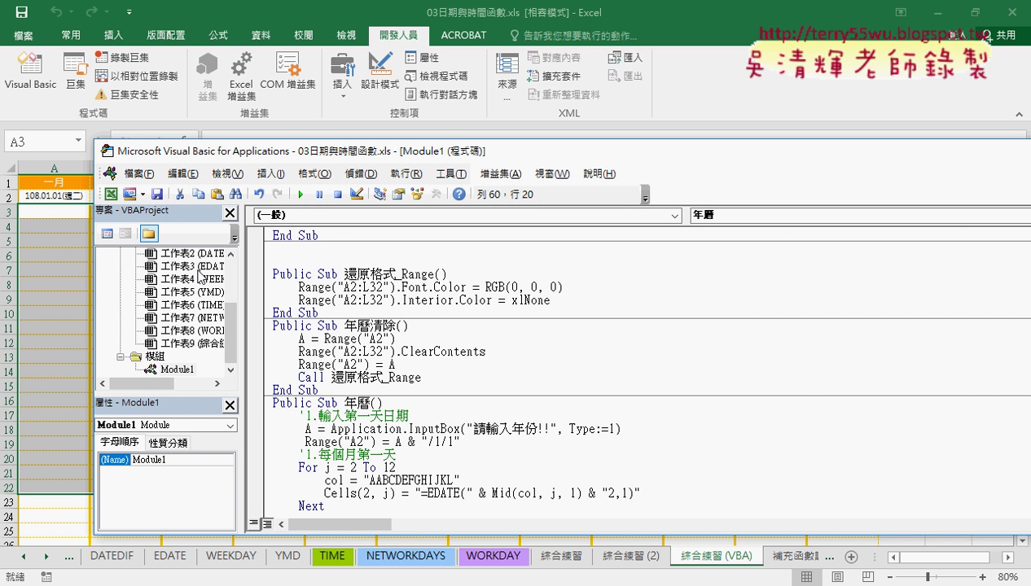
drag(395, 338, 323, 338)
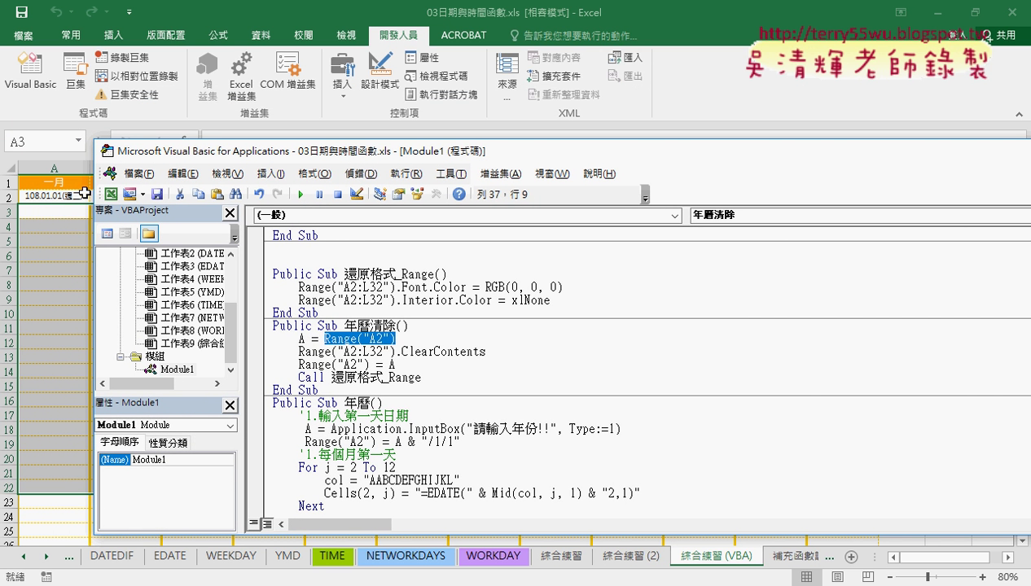
double_click(302, 339)
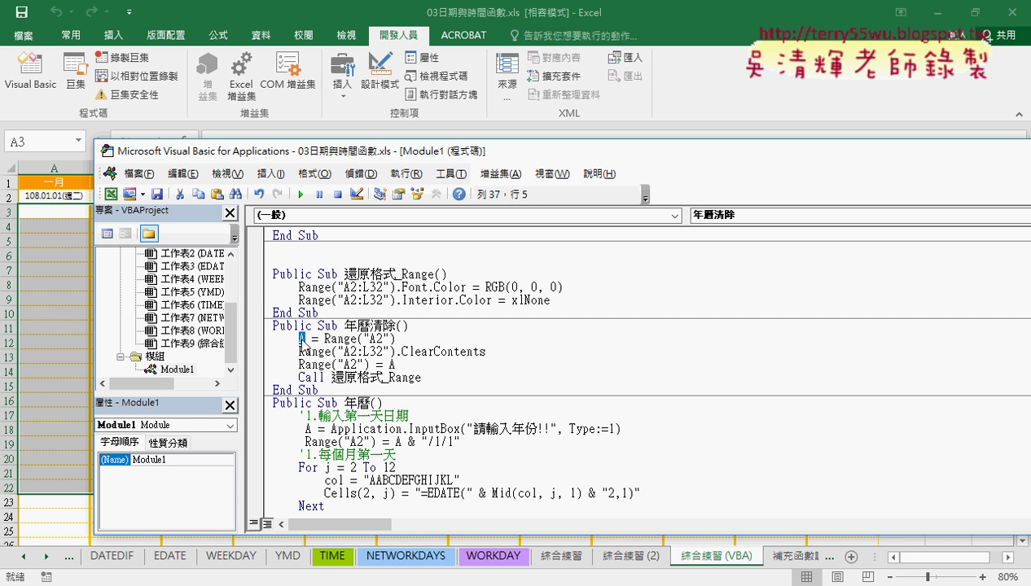
drag(423, 368, 249, 354)
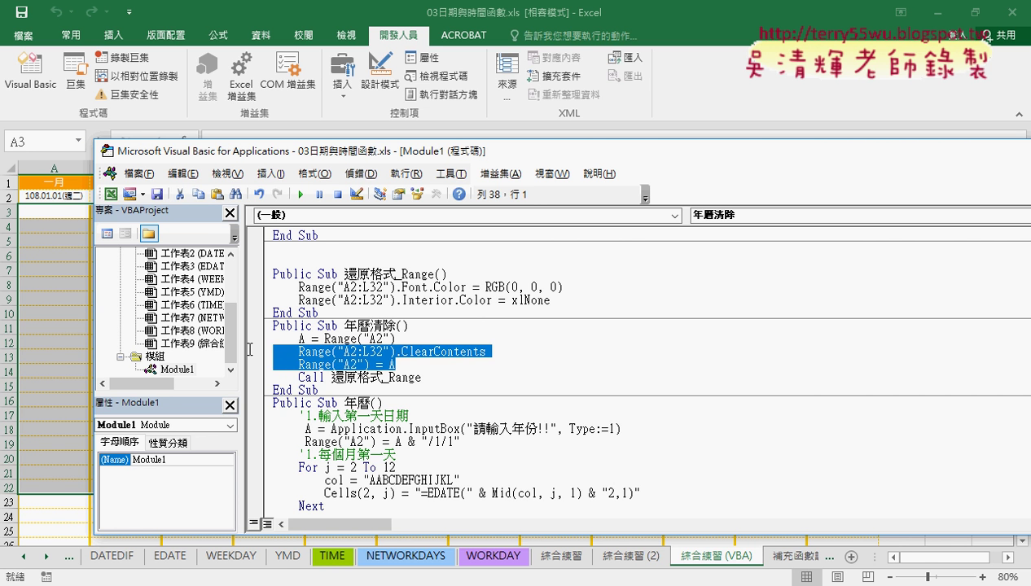
drag(487, 351, 251, 356)
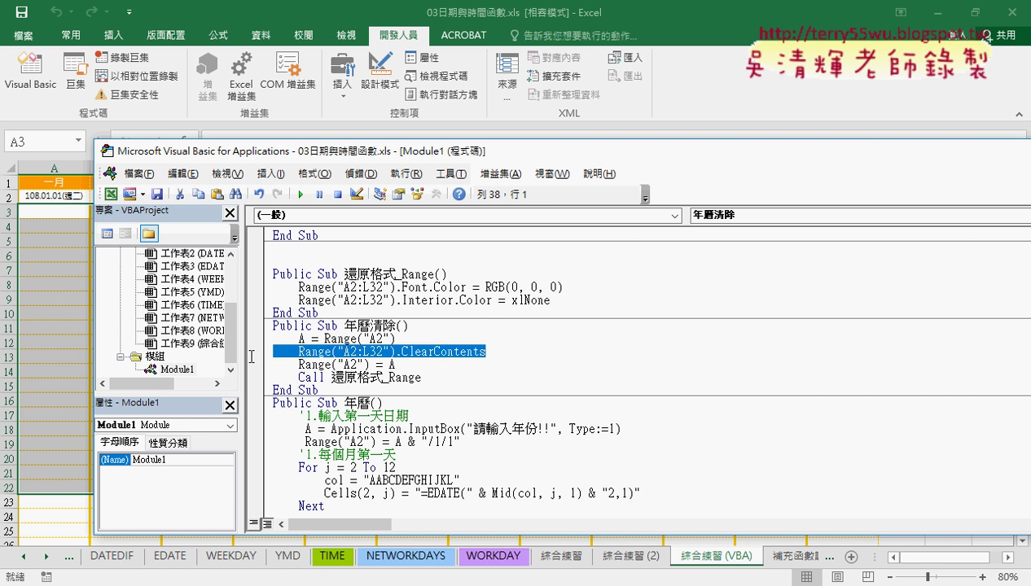
Mark the line restoring A2's date and the 還原格式_Range call that resets formatting.
double_click(392, 365)
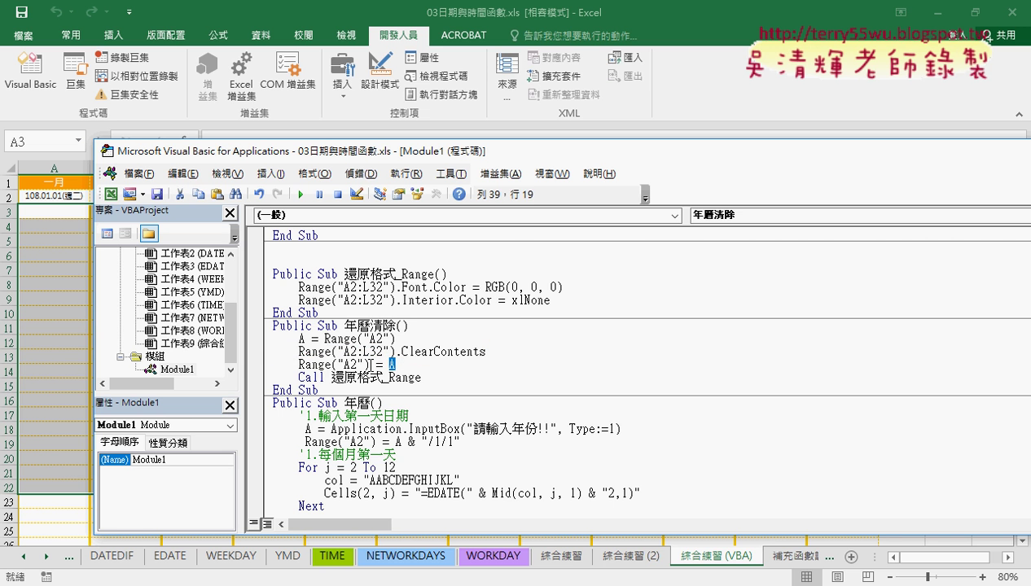
drag(371, 364, 299, 365)
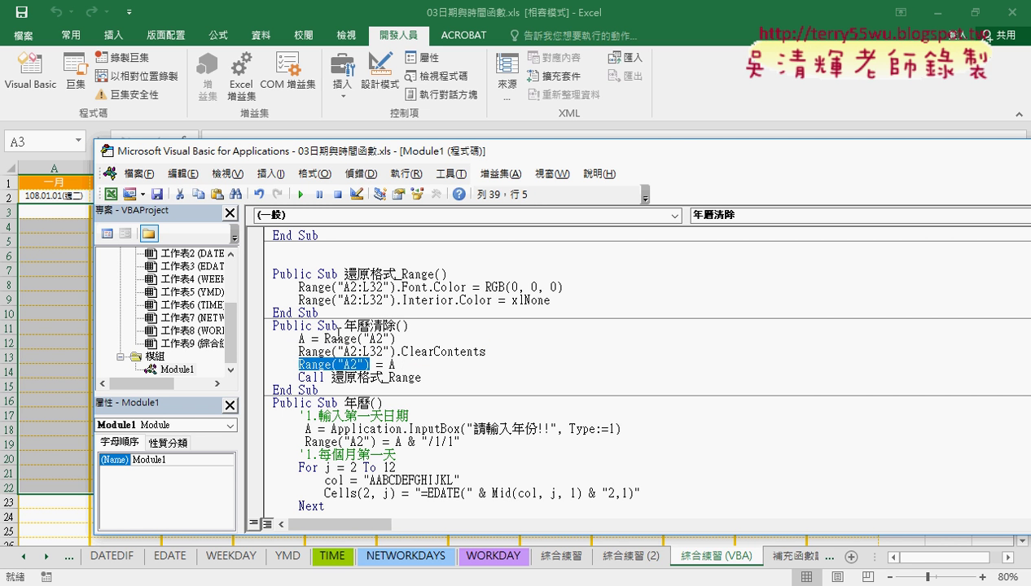
drag(396, 364, 285, 371)
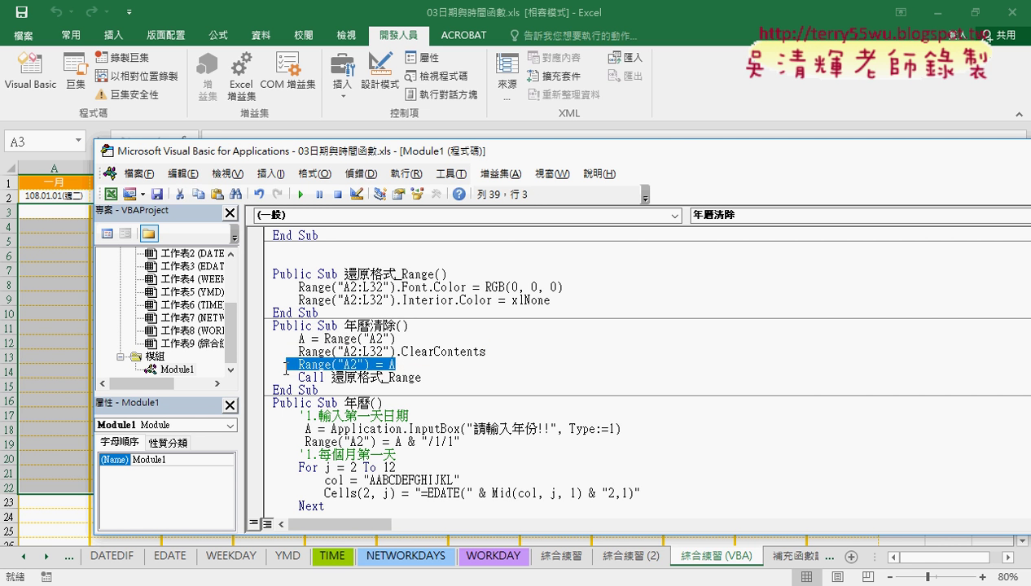
click(336, 340)
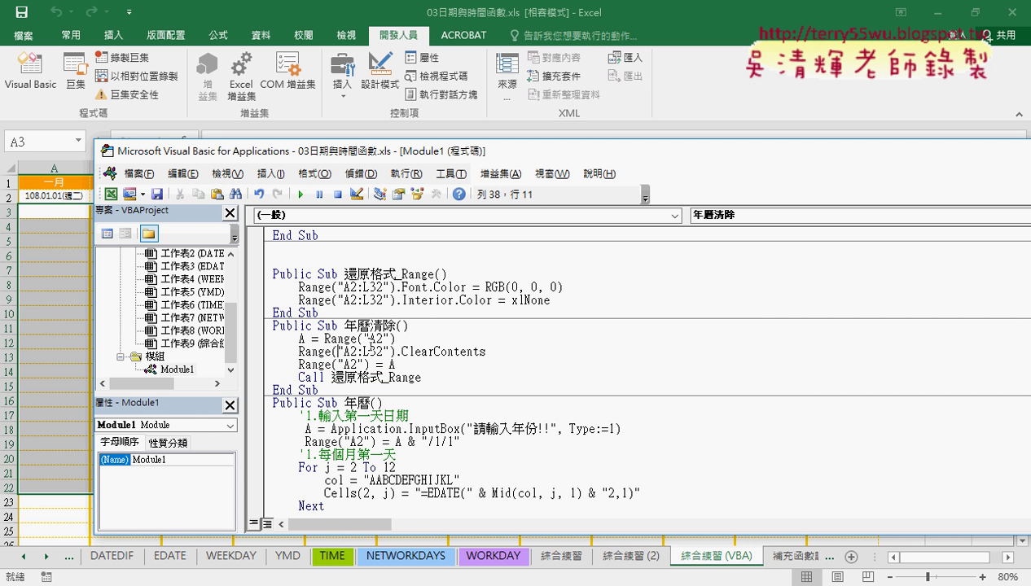
drag(419, 377, 272, 377)
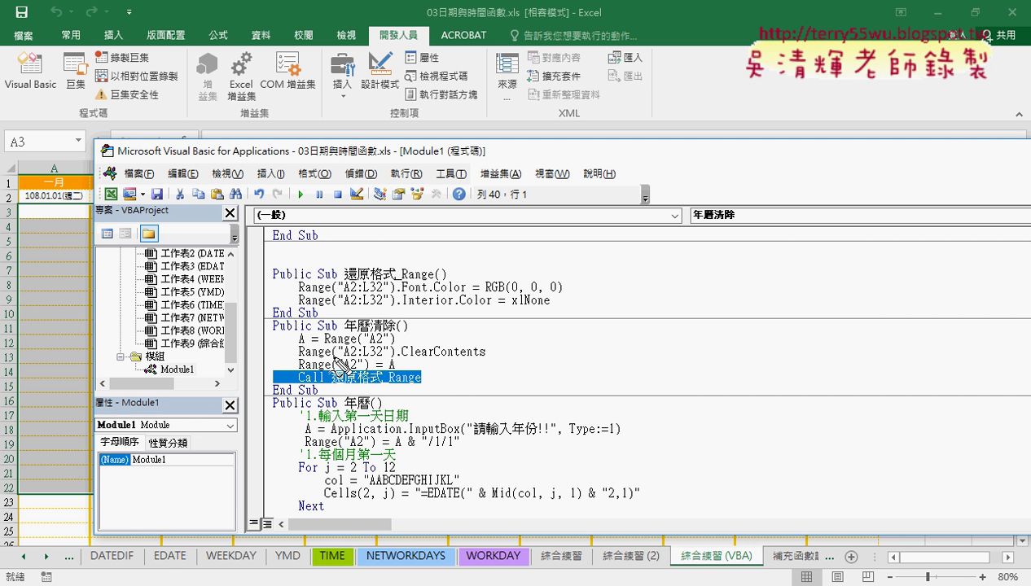
mouse_move(429, 392)
mouse_down()
mouse_move(326, 390)
mouse_move(259, 281)
mouse_up()
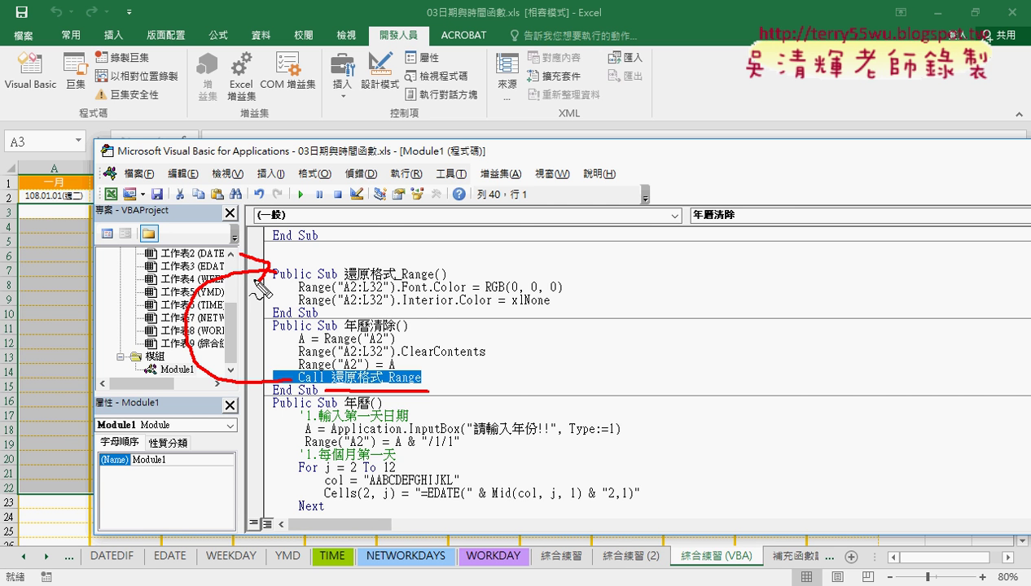
key(Escape)
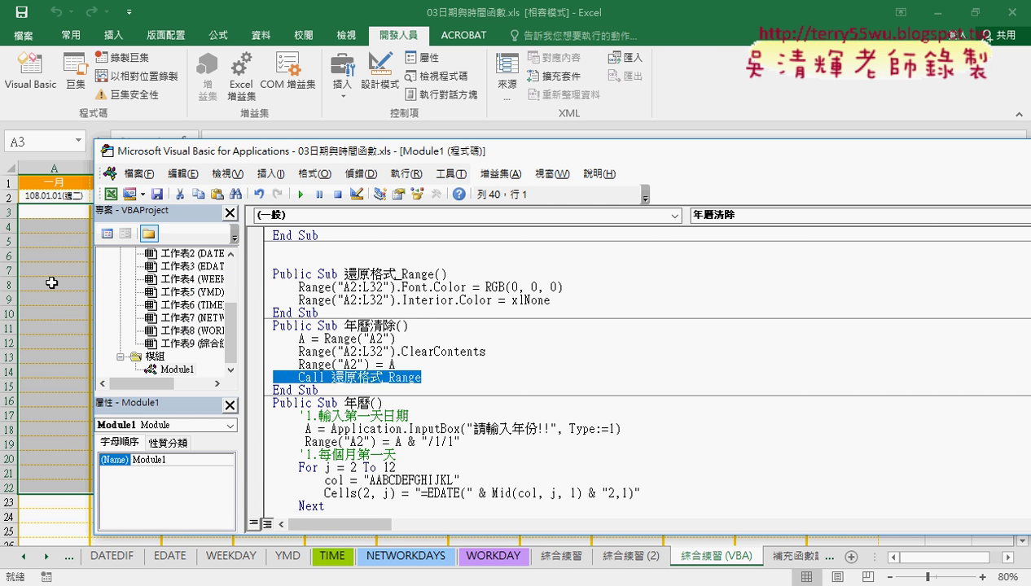
Generate the 2018 calendar with the 年曆 button, then clear it with 年曆清除.
click(52, 281)
click(954, 259)
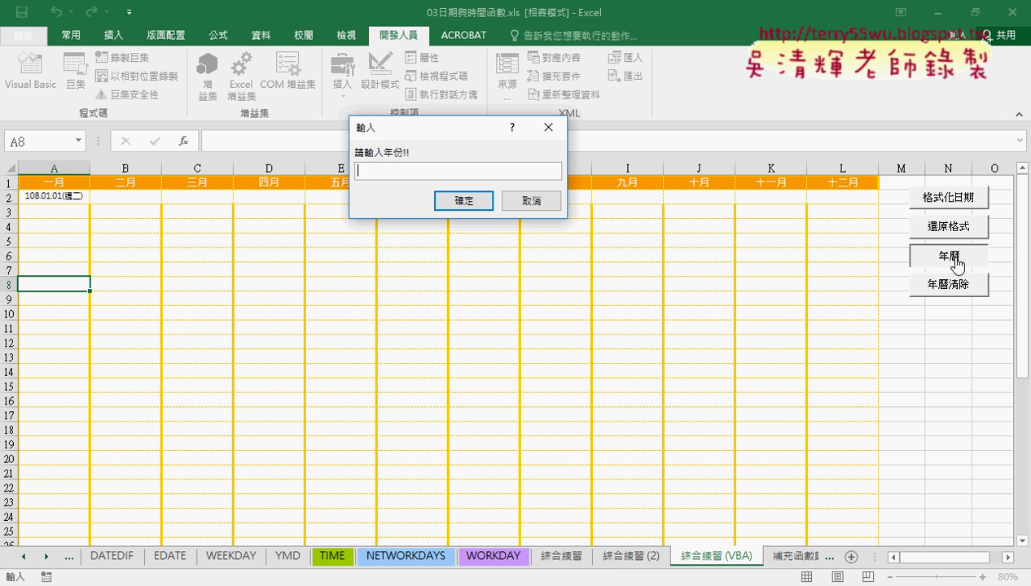
text(2018)
key(Return)
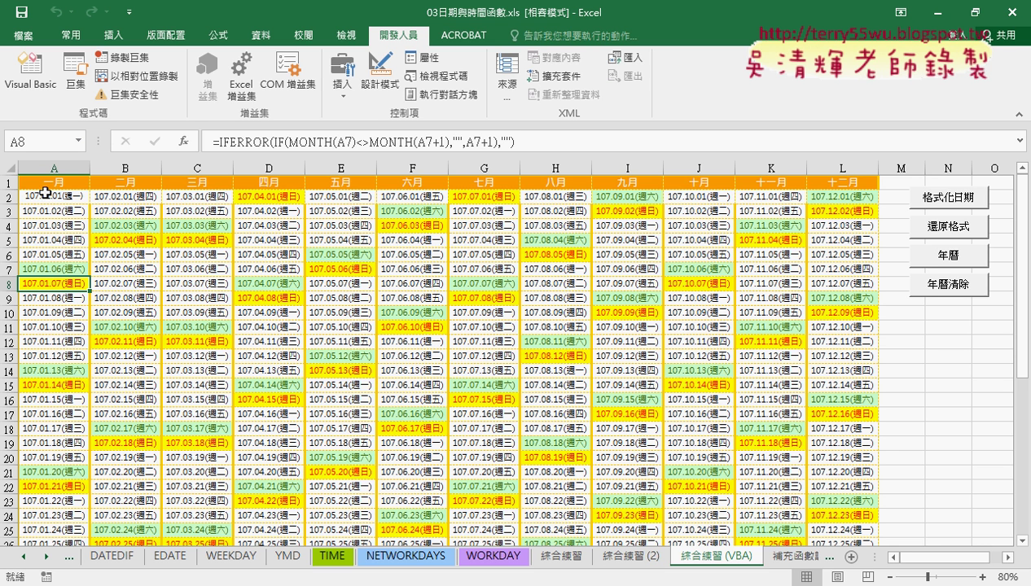
click(956, 295)
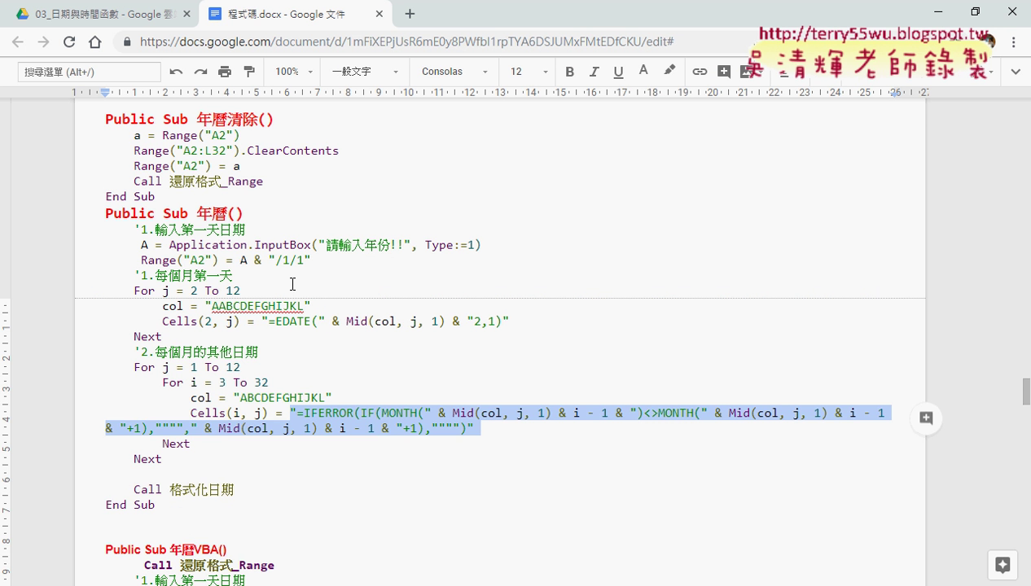
click(280, 243)
click(173, 194)
drag(173, 193, 81, 115)
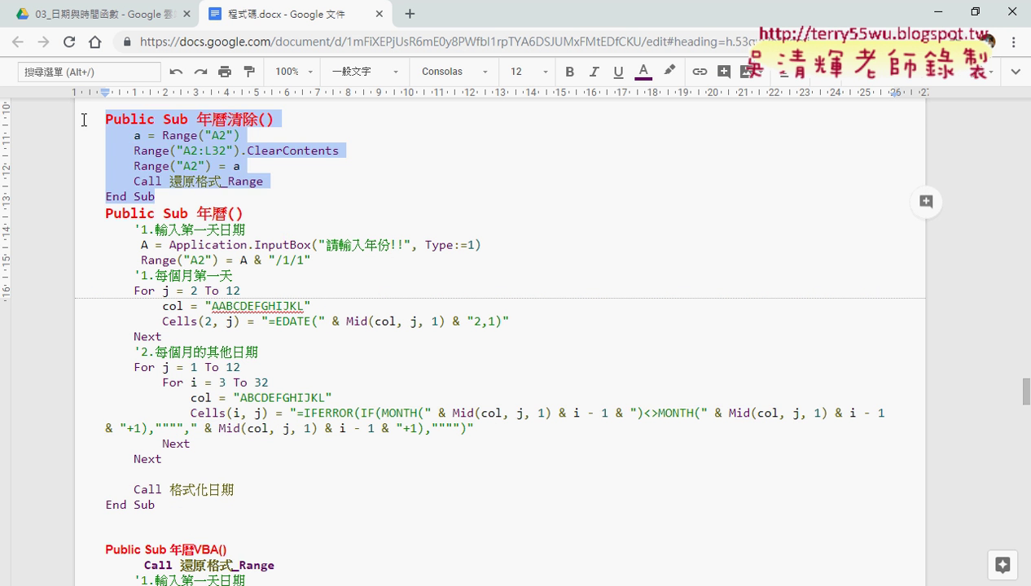
mouse_move(157, 504)
mouse_down()
mouse_move(76, 272)
mouse_move(72, 216)
mouse_up()
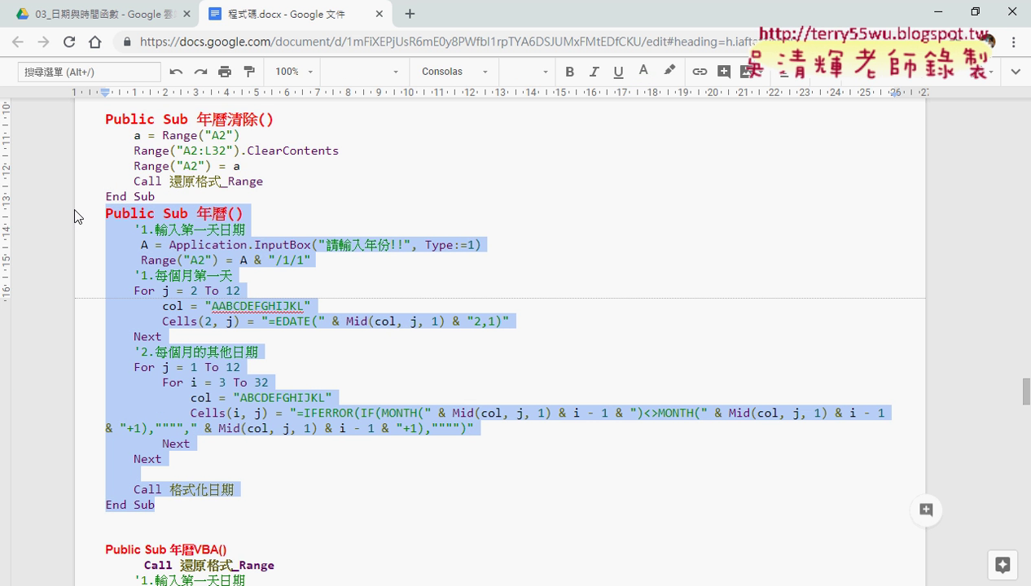